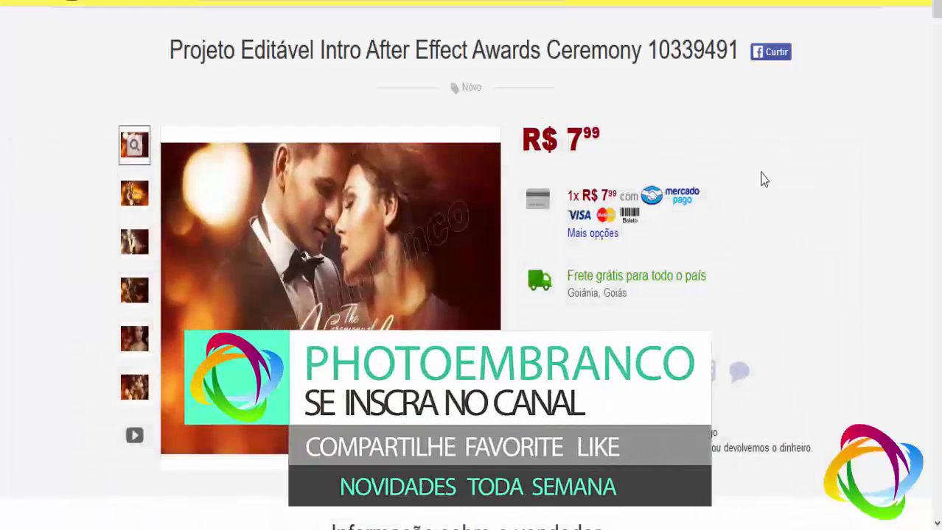
# - Scroll through the wedding template listing's description and back up to the top
pyautogui.scroll(-4, 762, 214)
pyautogui.scroll(-5, 761, 232)
pyautogui.scroll(-4, 761, 231)
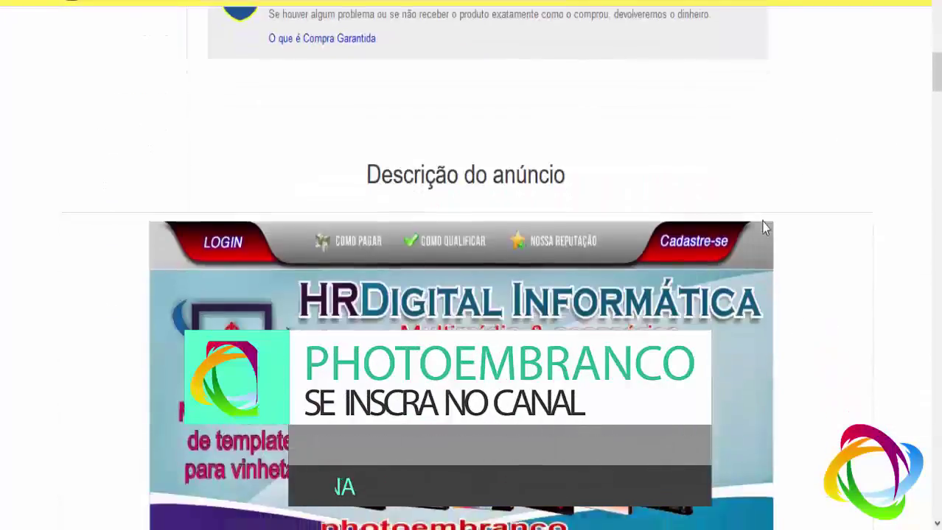
pyautogui.scroll(-5, 762, 228)
pyautogui.scroll(-6, 762, 222)
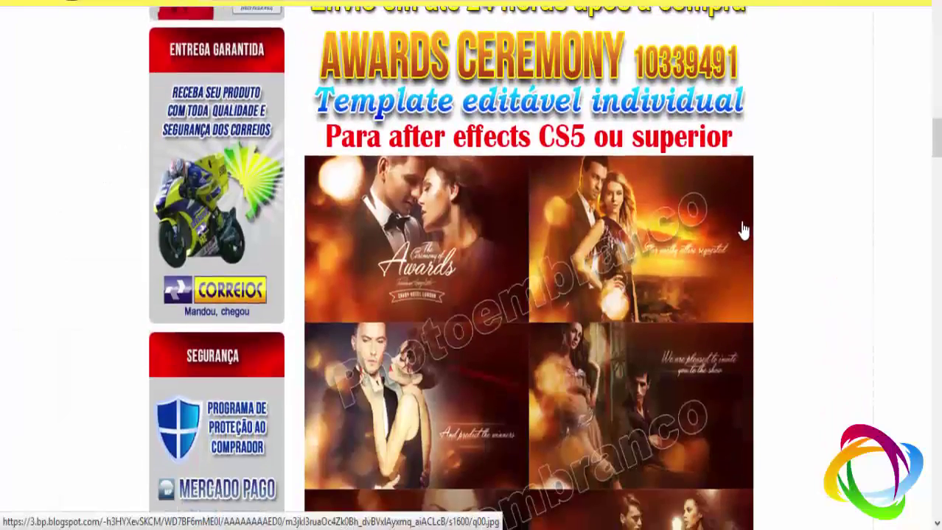
pyautogui.scroll(-3, 741, 234)
pyautogui.scroll(-4, 736, 237)
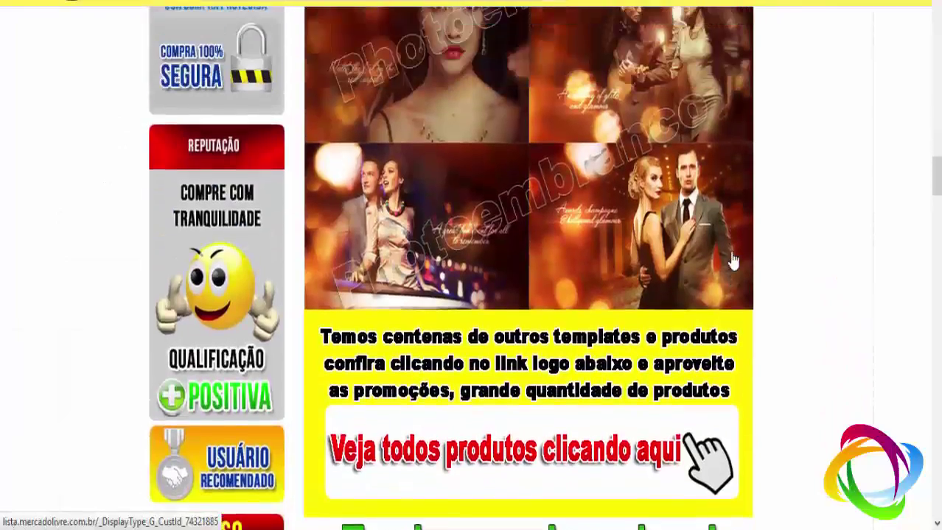
pyautogui.scroll(5, 737, 280)
pyautogui.scroll(4, 739, 298)
pyautogui.scroll(6, 729, 272)
pyautogui.scroll(4, 731, 275)
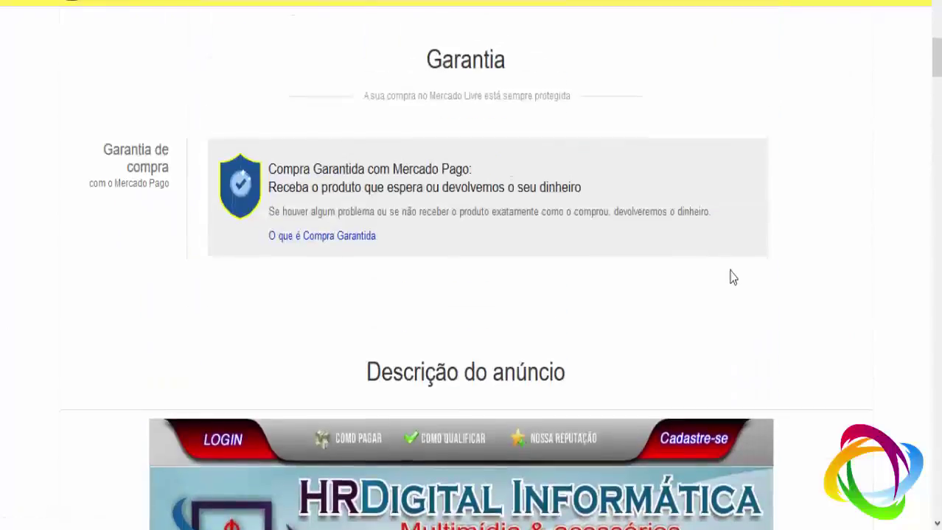
pyautogui.scroll(6, 734, 279)
pyautogui.scroll(6, 735, 276)
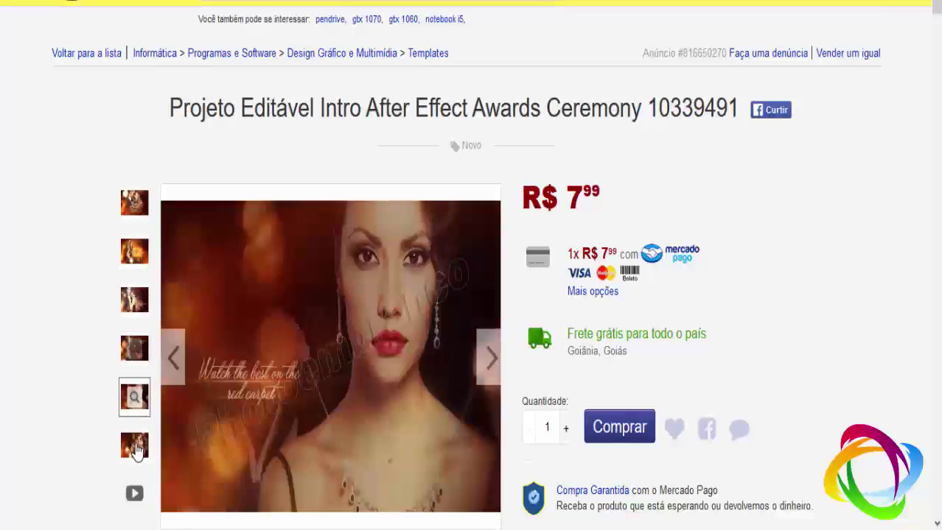
pyautogui.scroll(-2, 374, 225)
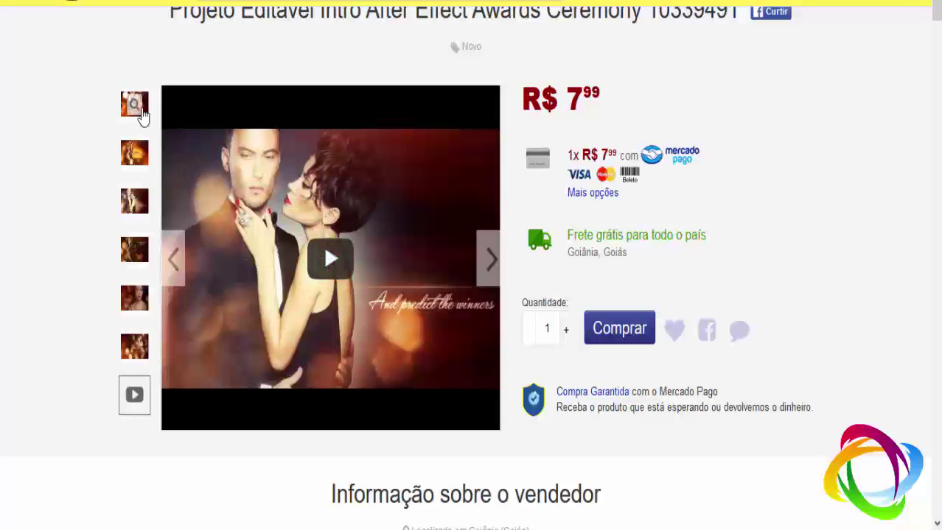
pyautogui.scroll(2, 18, 190)
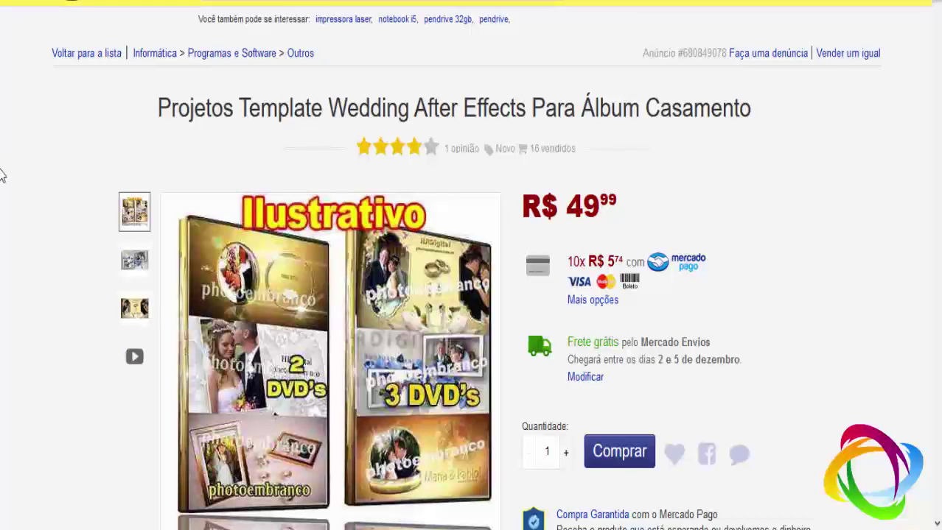
# - Scroll down the wedding listing's description a second time, then return to the top
pyautogui.scroll(-3, 13, 276)
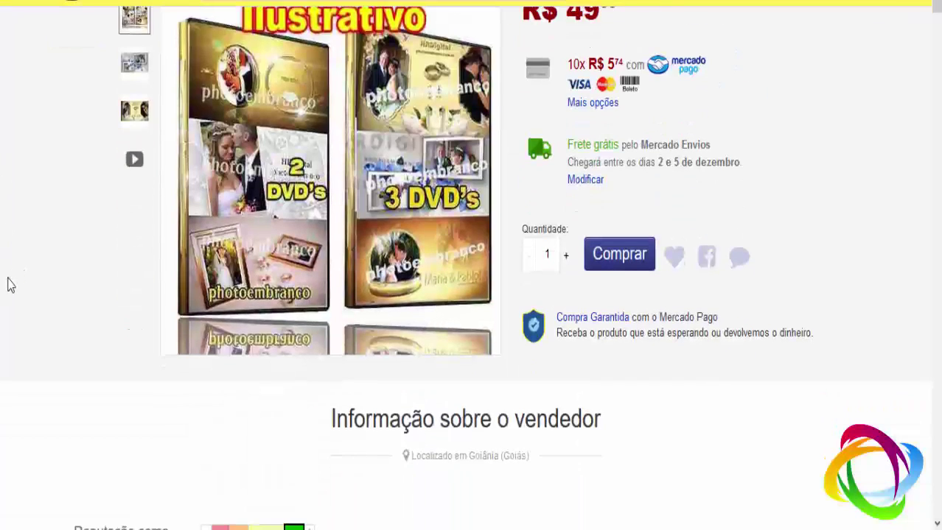
pyautogui.scroll(-3, 10, 284)
pyautogui.scroll(-3, 10, 286)
pyautogui.scroll(-4, 10, 286)
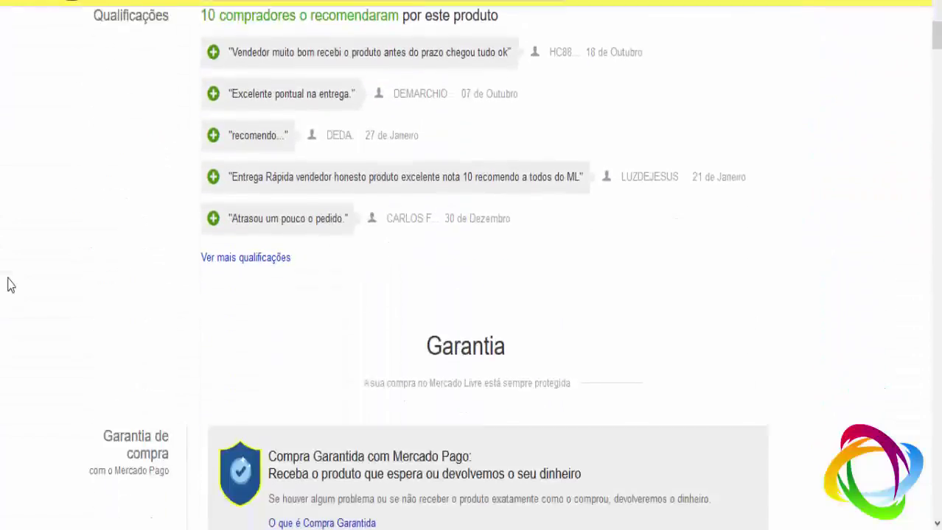
pyautogui.scroll(-5, 10, 285)
pyautogui.scroll(-6, 10, 287)
pyautogui.scroll(-5, 9, 287)
pyautogui.scroll(-1, 8, 305)
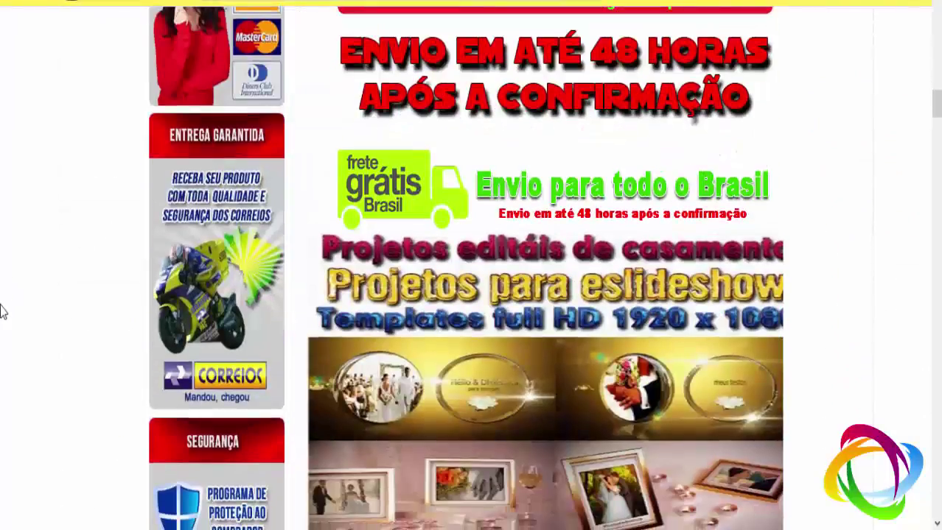
pyautogui.scroll(-3, 6, 308)
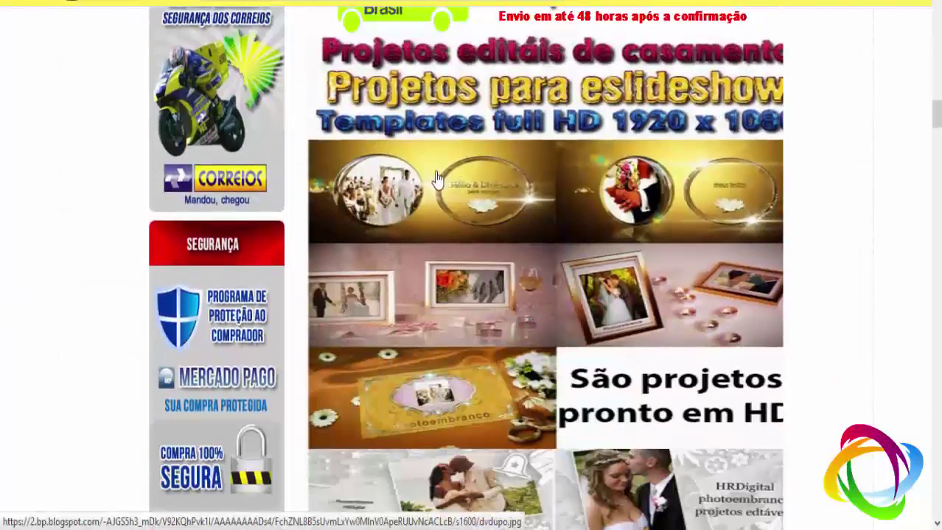
pyautogui.scroll(-2, 535, 295)
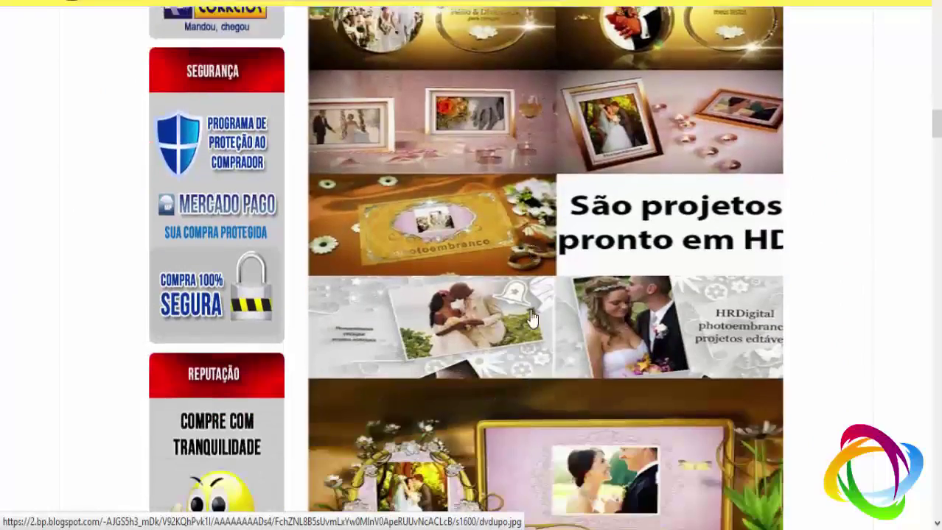
pyautogui.scroll(-4, 534, 347)
pyautogui.scroll(4, 533, 339)
pyautogui.scroll(8, 532, 331)
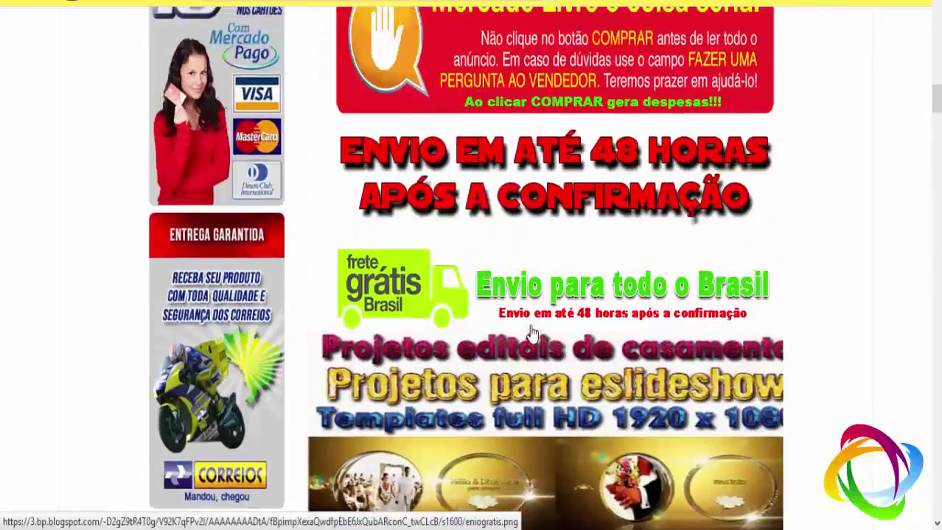
pyautogui.scroll(10, 532, 332)
pyautogui.scroll(8, 532, 333)
pyautogui.scroll(4, 532, 333)
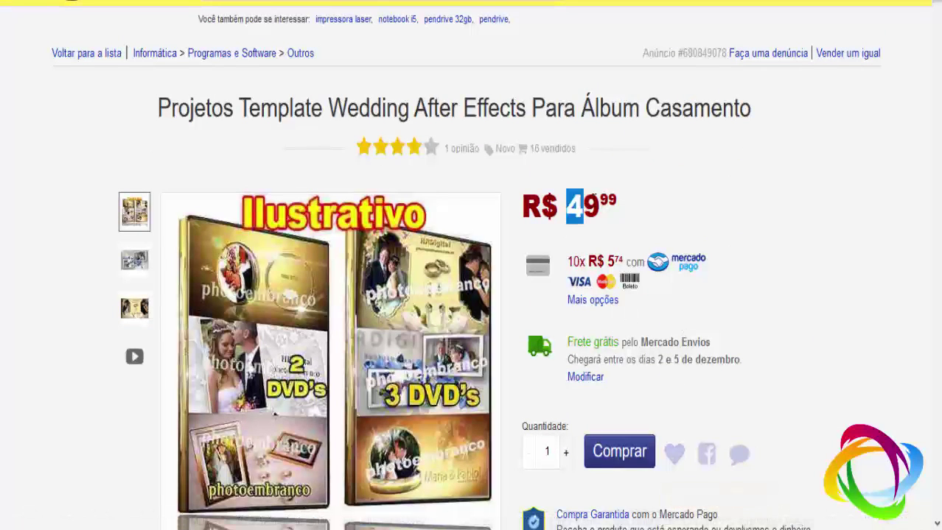
# - Highlight the R$ 49,99 price twice, clearing the selection each time
pyautogui.moveTo(568, 199); pyautogui.dragTo(623, 206)
pyautogui.click(652, 218)
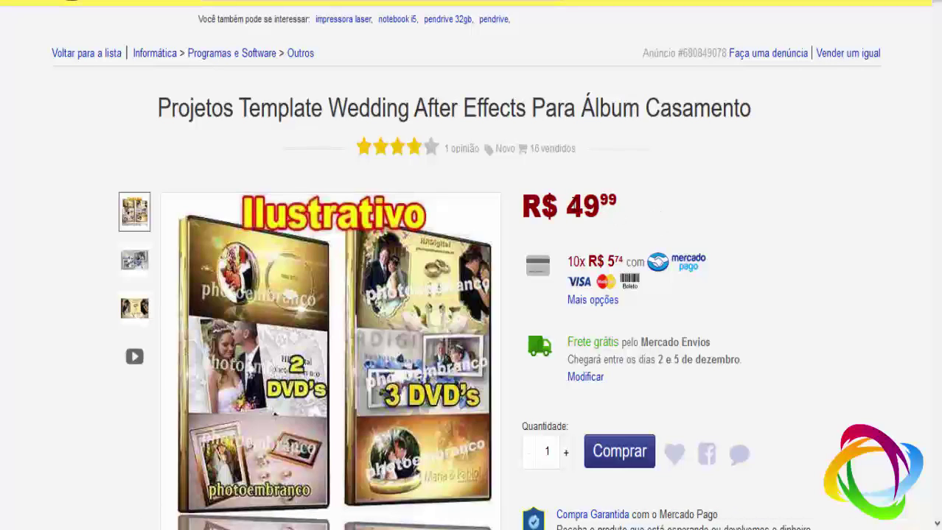
pyautogui.moveTo(566, 203); pyautogui.dragTo(624, 207)
pyautogui.click(615, 209)
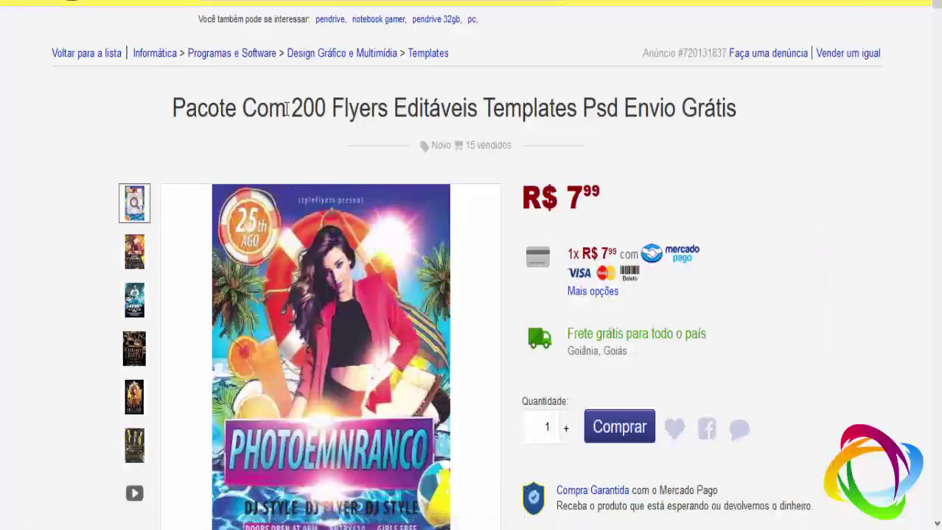
# - Select '200 Flyers' in the listing title, then clear the selection
pyautogui.doubleClick(315, 107)
pyautogui.moveTo(334, 107); pyautogui.dragTo(442, 108)
pyautogui.click(442, 109)
# - Page through every flyer image full-screen, close the viewer, and highlight '200' in the title
pyautogui.click(318, 292)
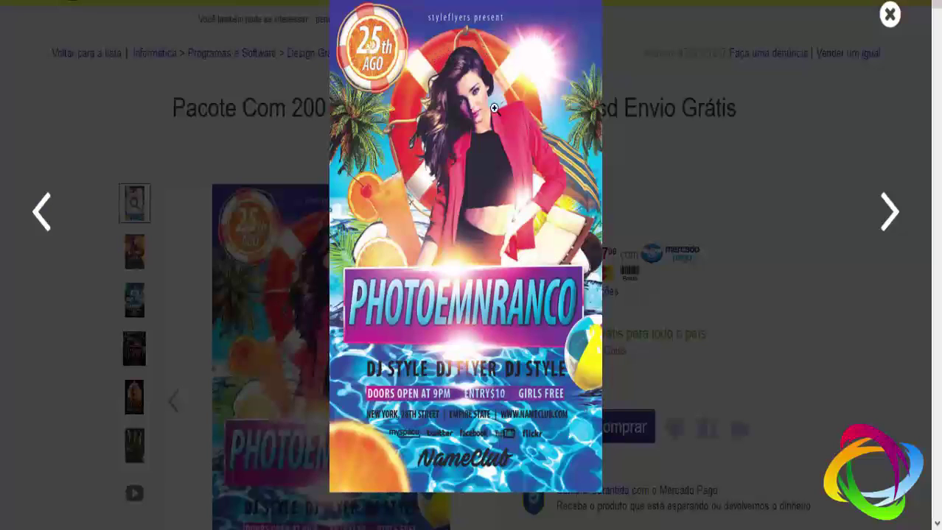
pyautogui.click(887, 218)
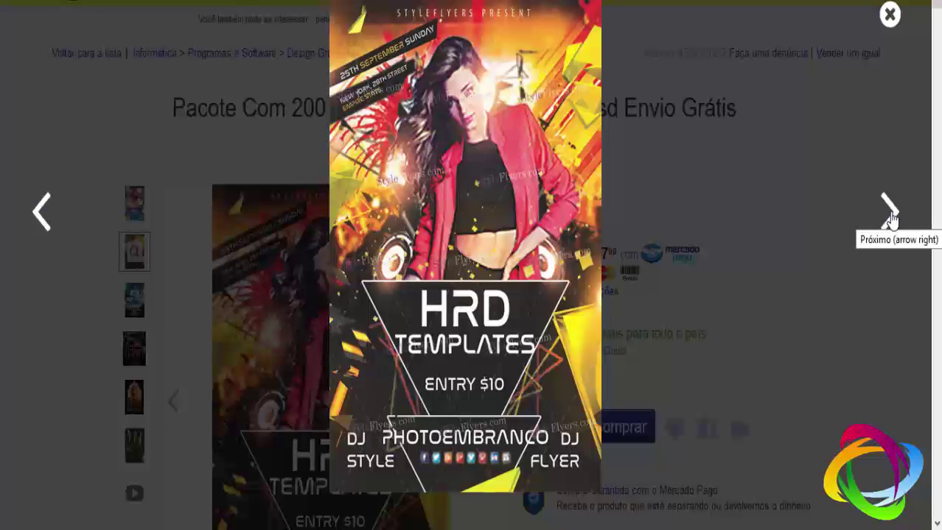
pyautogui.click(890, 219)
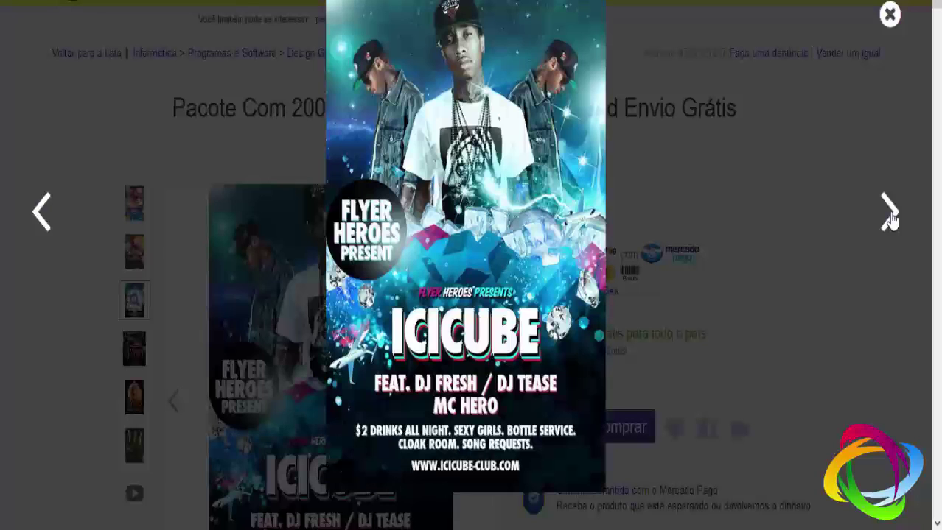
pyautogui.click(890, 219)
pyautogui.click(890, 218)
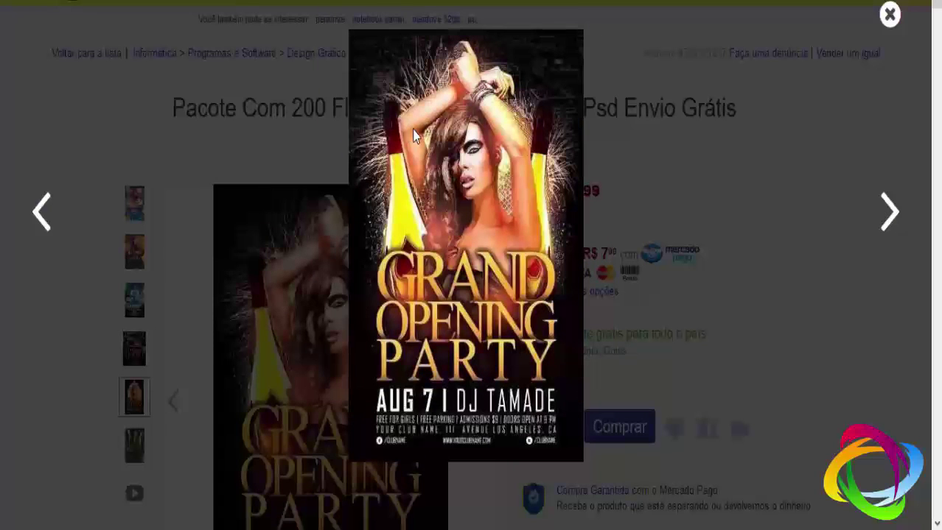
pyautogui.click(888, 221)
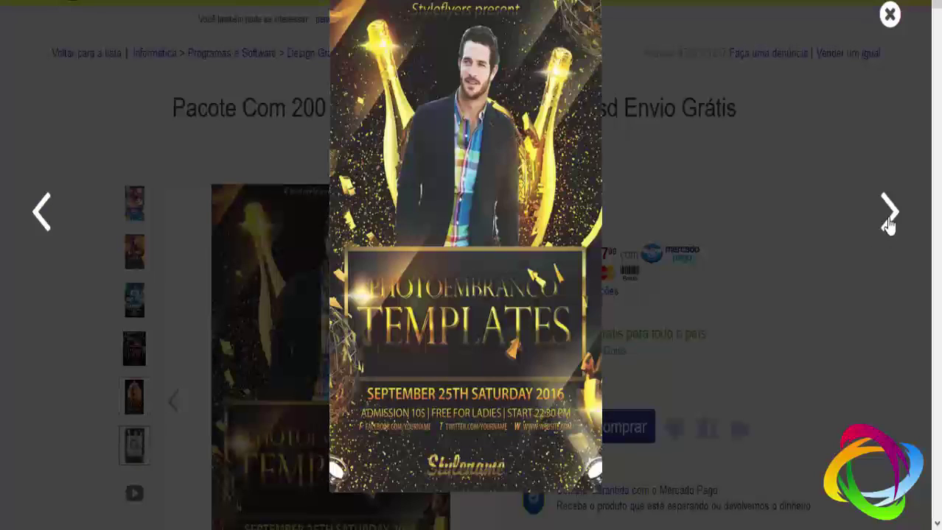
pyautogui.click(889, 221)
pyautogui.click(889, 14)
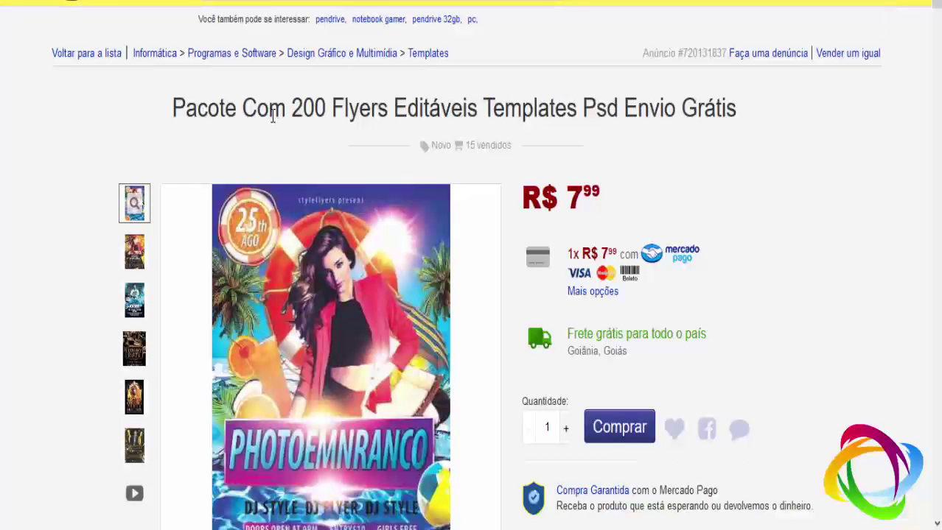
pyautogui.moveTo(290, 103); pyautogui.dragTo(325, 104)
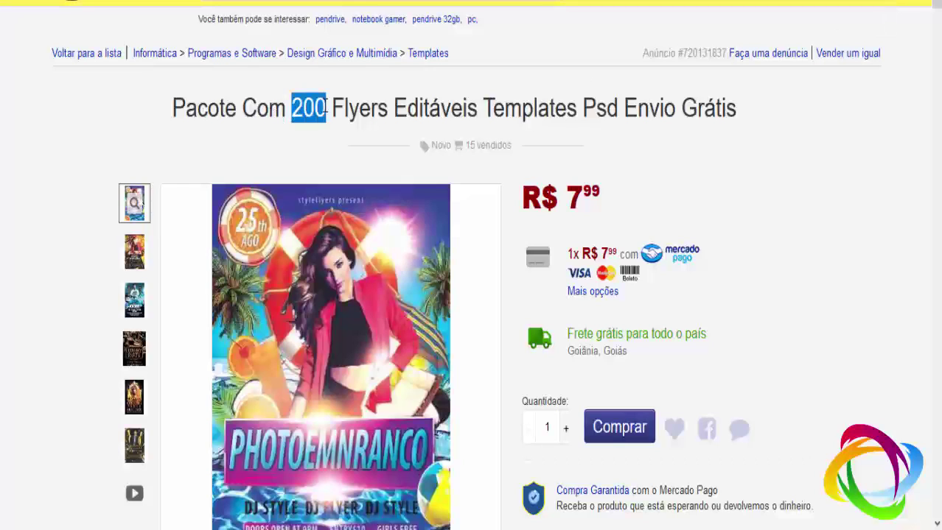
pyautogui.click(318, 124)
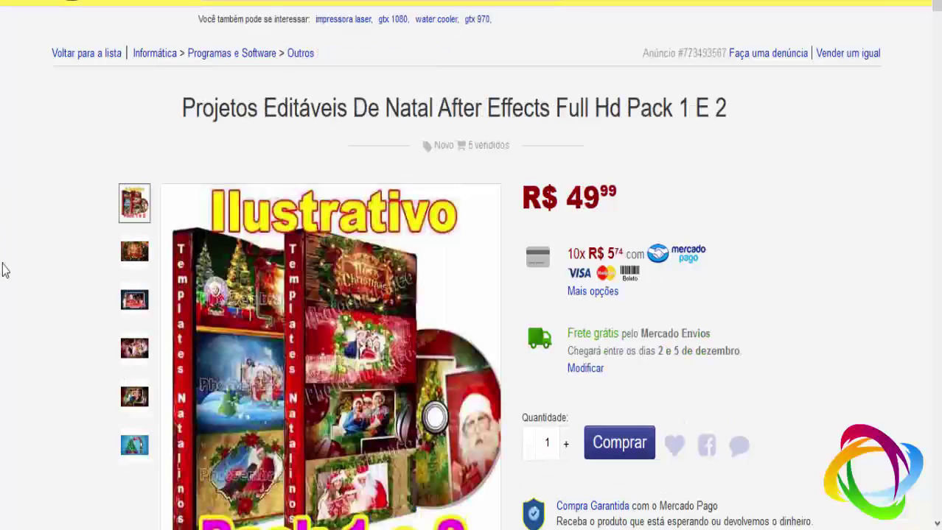
# - Scroll down through the Christmas pack's description and template grid
pyautogui.scroll(-3, 4, 271)
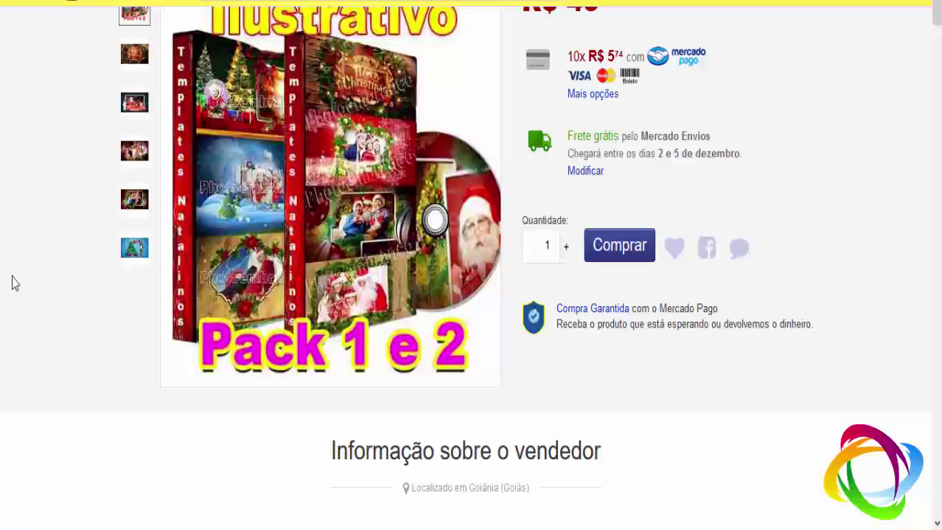
pyautogui.scroll(2, 15, 280)
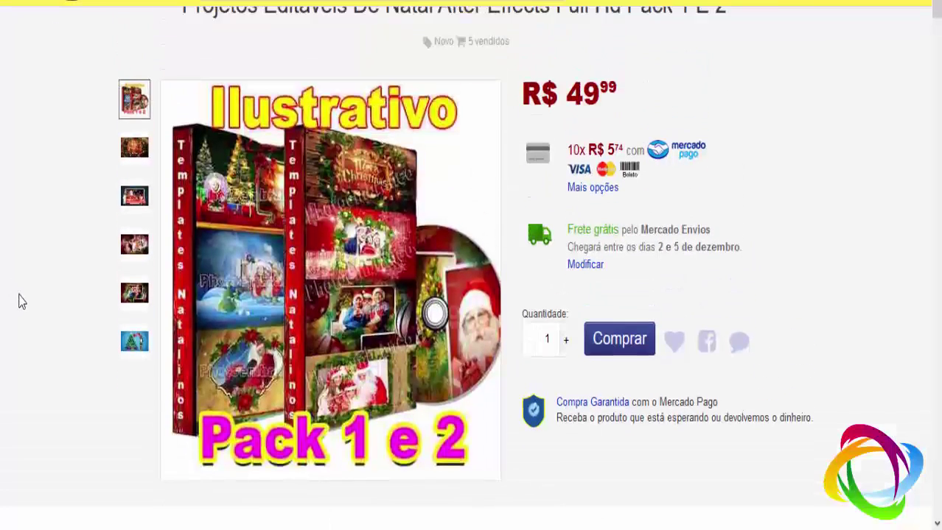
pyautogui.scroll(-2, 36, 259)
pyautogui.scroll(-10, 36, 258)
pyautogui.scroll(-5, 37, 259)
pyautogui.scroll(-5, 37, 259)
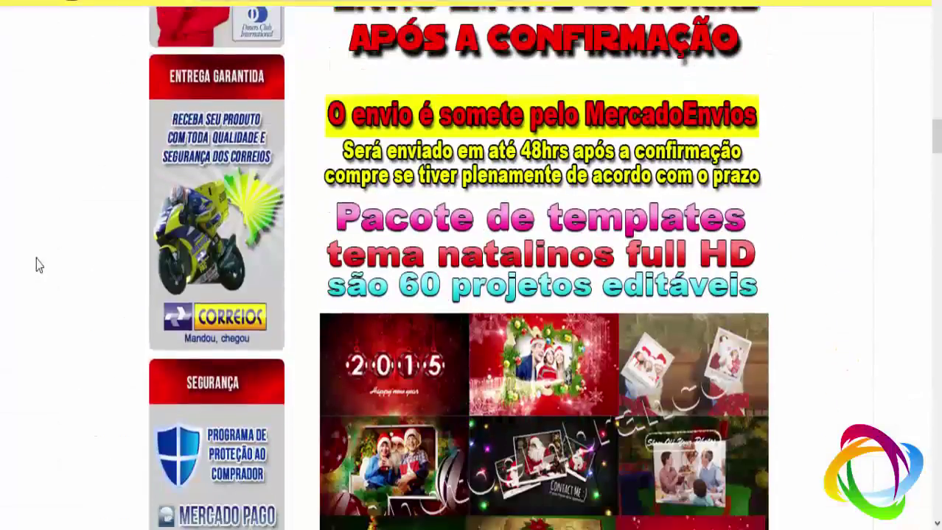
pyautogui.scroll(-5, 36, 259)
pyautogui.scroll(-5, 36, 259)
pyautogui.scroll(-2, 36, 258)
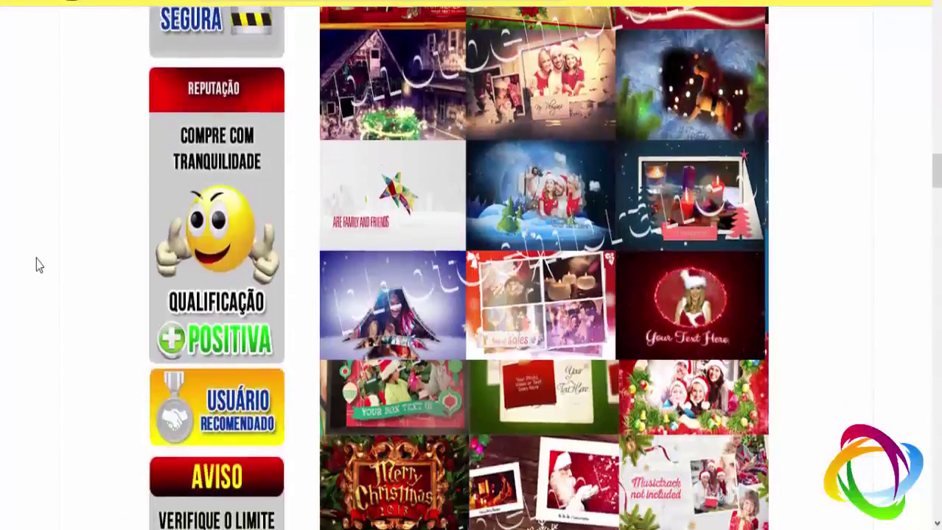
# - Scroll back to the top and highlight the 49,99 price
pyautogui.scroll(8, 36, 259)
pyautogui.scroll(5, 36, 258)
pyautogui.scroll(3, 36, 259)
pyautogui.scroll(10, 36, 259)
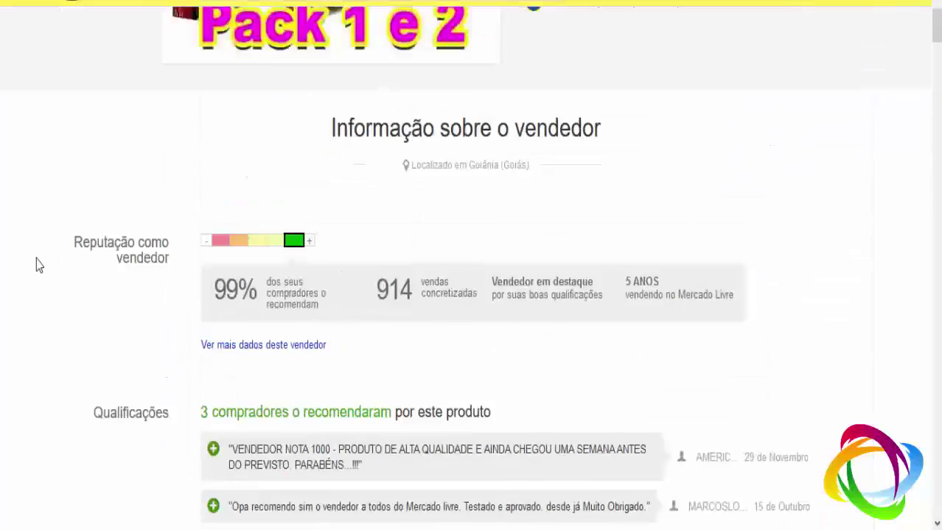
pyautogui.scroll(5, 37, 258)
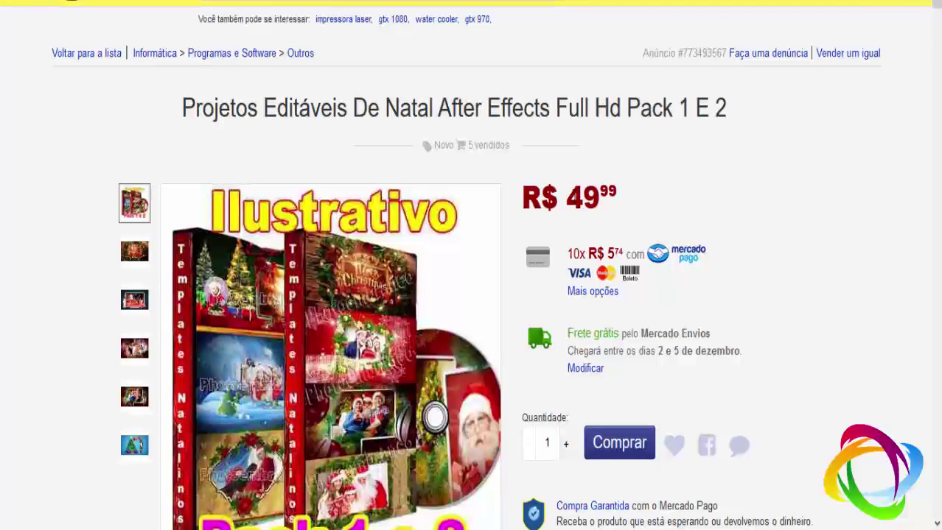
pyautogui.moveTo(565, 198); pyautogui.dragTo(633, 192)
pyautogui.click(634, 195)
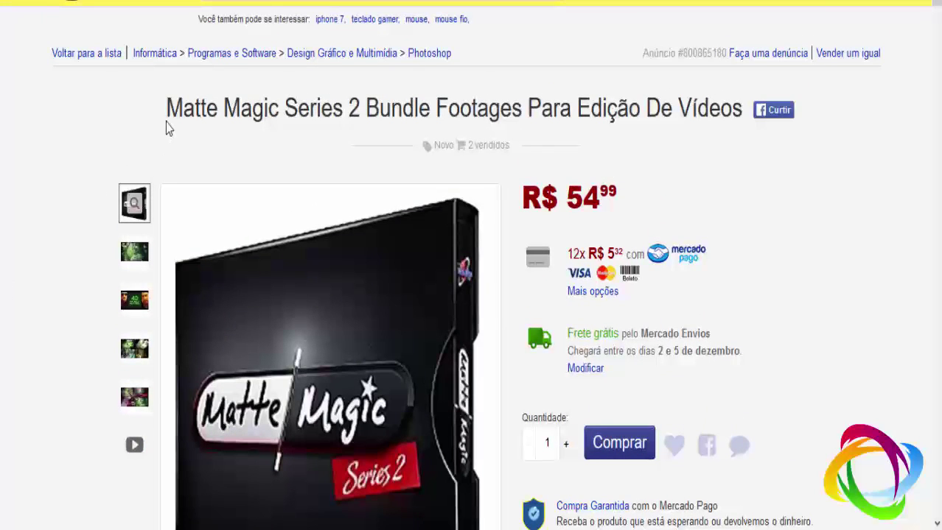
# - Play the Matte Magic Series 2 preview video, skip ahead to about 1:06, and pause
pyautogui.click(137, 444)
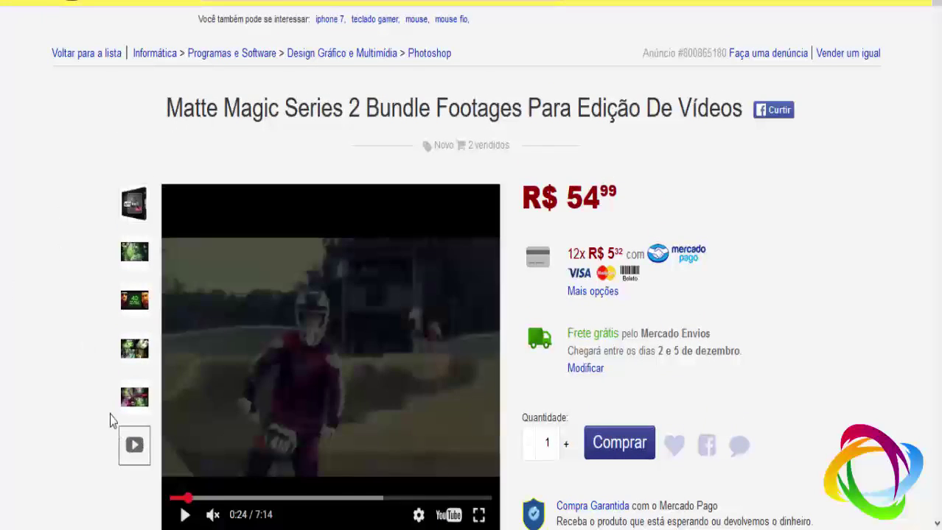
pyautogui.scroll(-2, 126, 414)
pyautogui.click(185, 418)
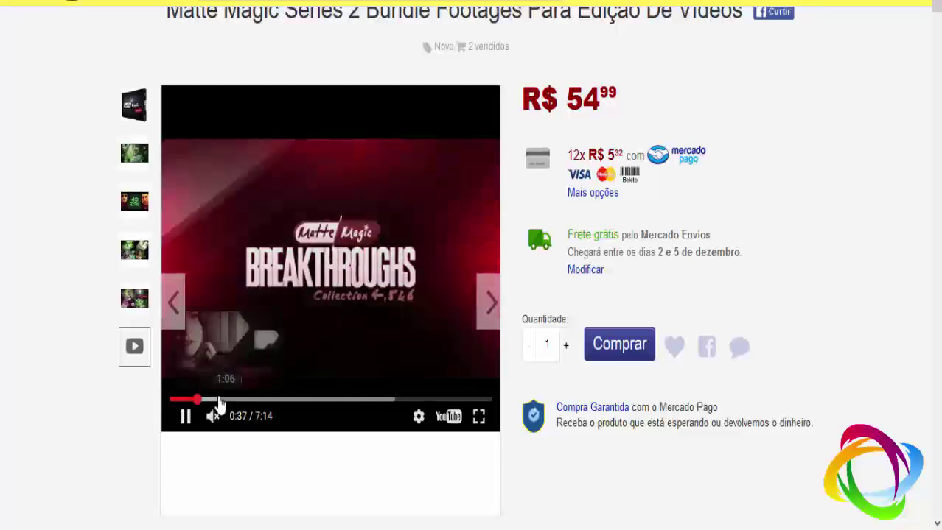
pyautogui.click(214, 400)
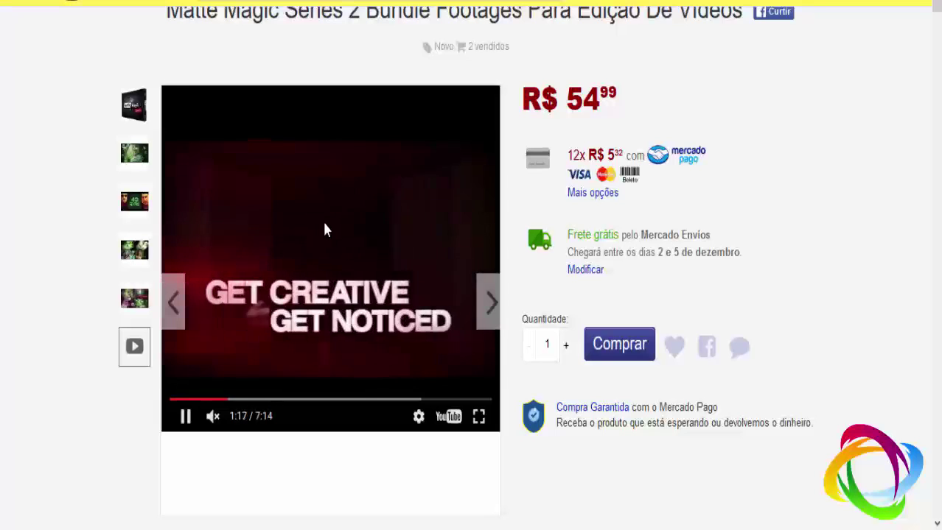
pyautogui.click(184, 416)
# - Scroll down the description and select the '10 Coleções' collection list
pyautogui.scroll(-3, 109, 394)
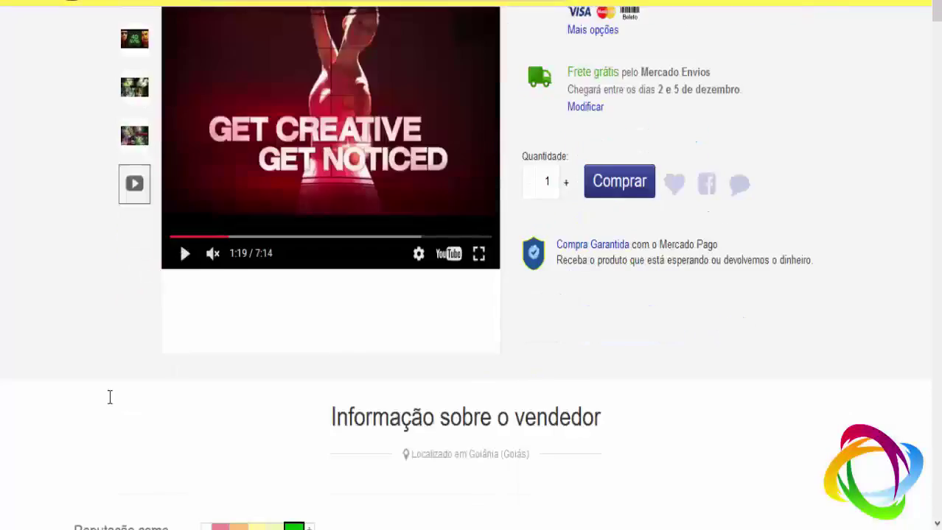
pyautogui.scroll(-10, 107, 393)
pyautogui.scroll(-10, 118, 404)
pyautogui.scroll(-15, 125, 403)
pyautogui.scroll(3, 130, 398)
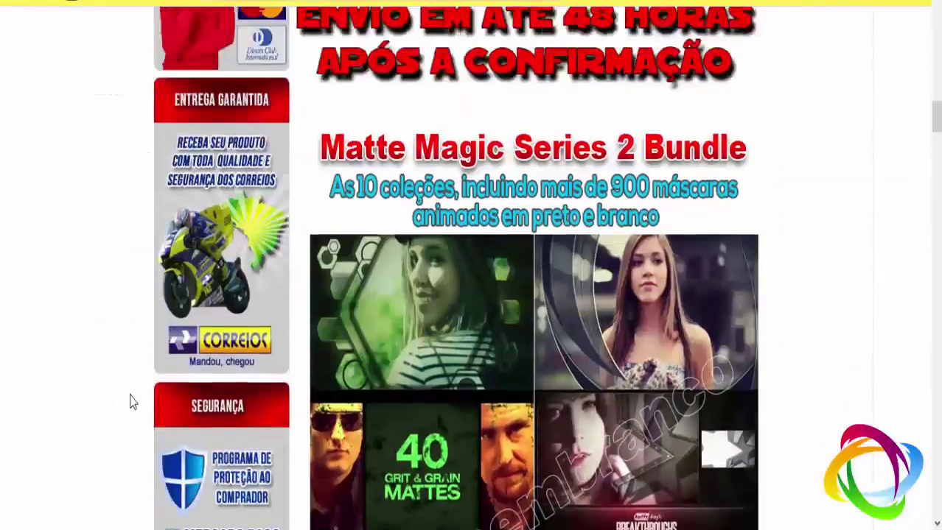
pyautogui.scroll(-10, 131, 394)
pyautogui.scroll(-6, 133, 391)
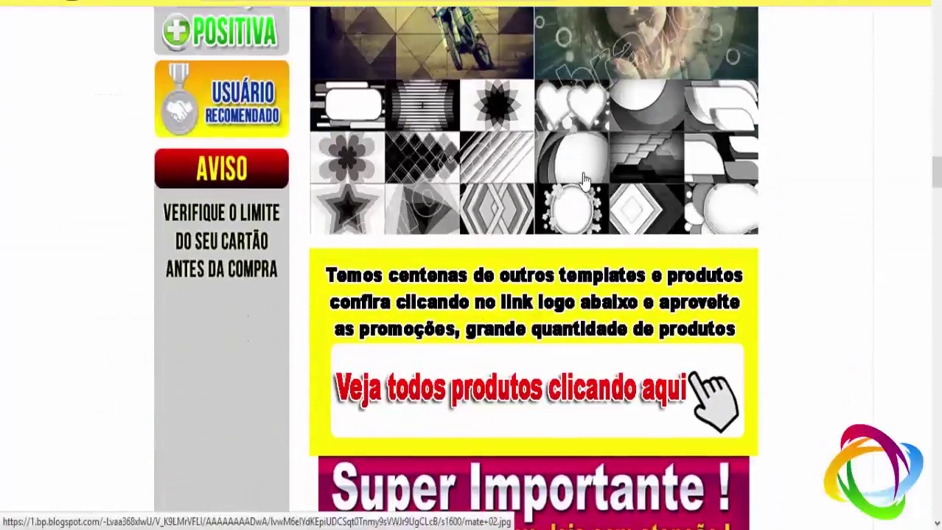
pyautogui.scroll(-3, 457, 258)
pyautogui.scroll(-5, 330, 343)
pyautogui.scroll(-5, 347, 342)
pyautogui.scroll(-1, 347, 308)
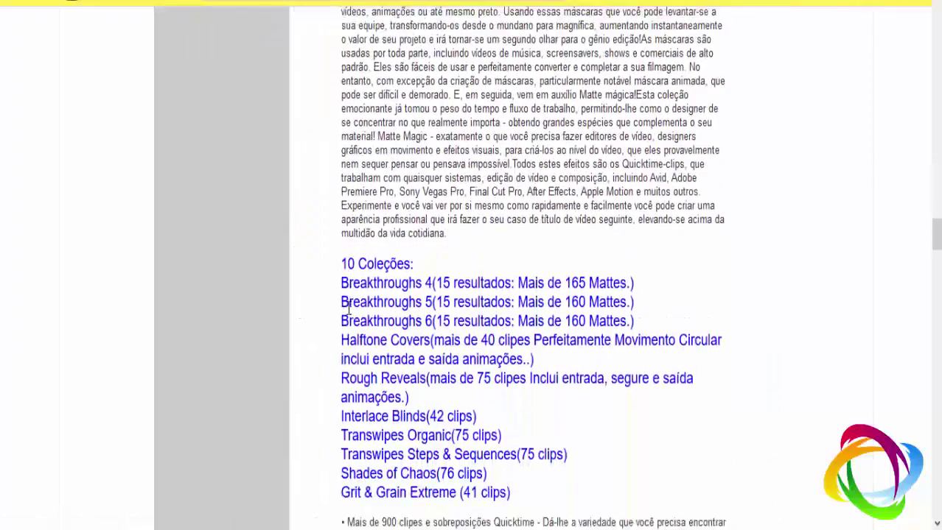
pyautogui.moveTo(341, 247); pyautogui.dragTo(511, 456)
pyautogui.click(428, 385)
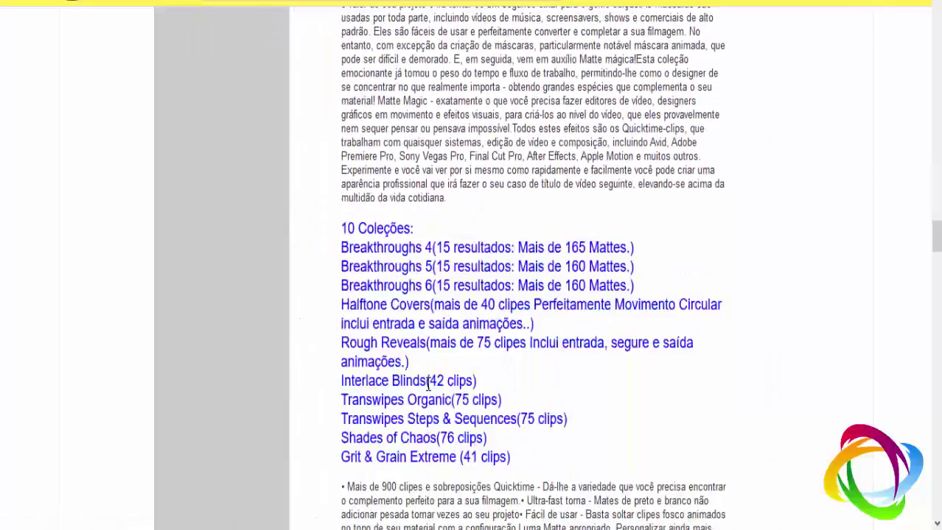
# - Scroll back up to the top of the Matte Magic listing
pyautogui.scroll(1, 428, 385)
pyautogui.scroll(5, 403, 402)
pyautogui.scroll(5, 400, 398)
pyautogui.scroll(5, 402, 404)
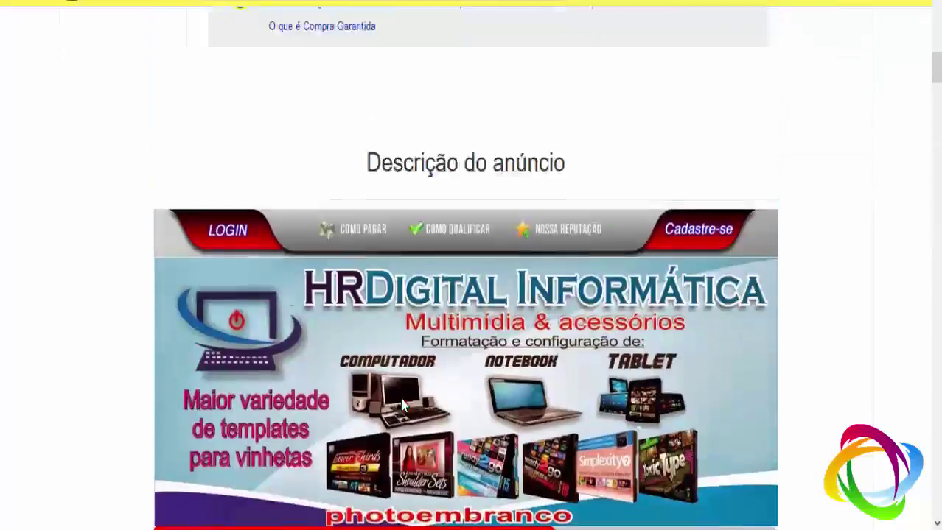
pyautogui.scroll(5, 401, 404)
pyautogui.scroll(10, 401, 404)
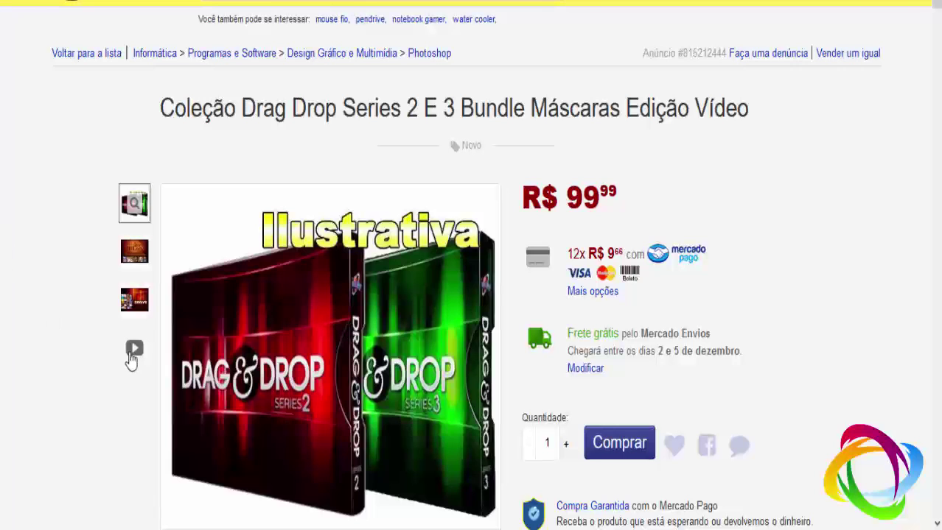
# - Play the Drag Drop Series 2 E 3 preview video, then switch back to the product photo
pyautogui.click(130, 358)
pyautogui.click(185, 515)
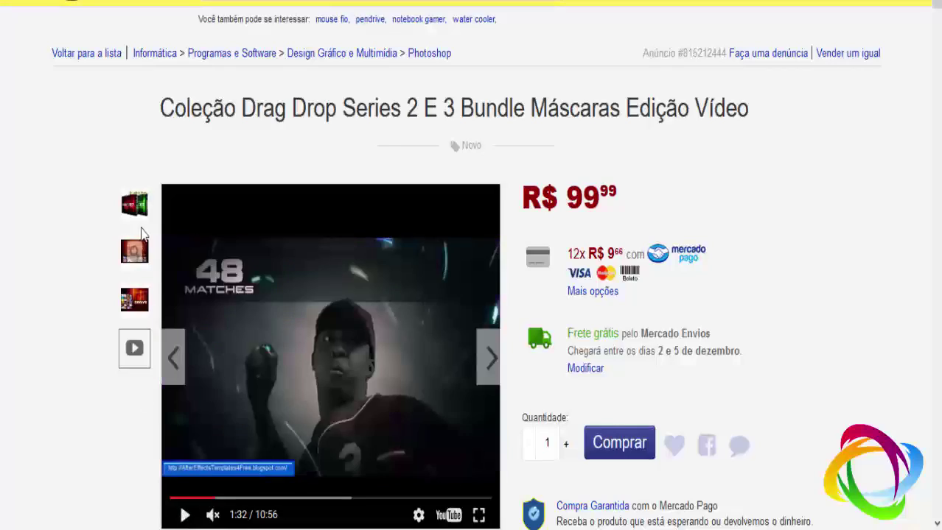
pyautogui.click(133, 206)
# - Scroll down through the Drag Drop listing's description and back up
pyautogui.scroll(-2, 103, 322)
pyautogui.scroll(-6, 62, 352)
pyautogui.scroll(-5, 61, 352)
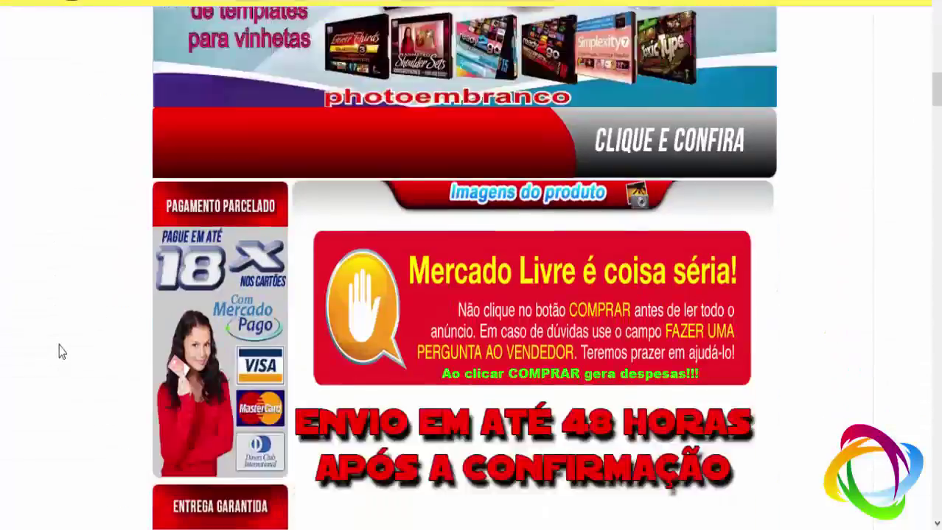
pyautogui.scroll(-3, 61, 352)
pyautogui.scroll(-1, 61, 352)
pyautogui.scroll(-4, 61, 353)
pyautogui.scroll(5, 61, 352)
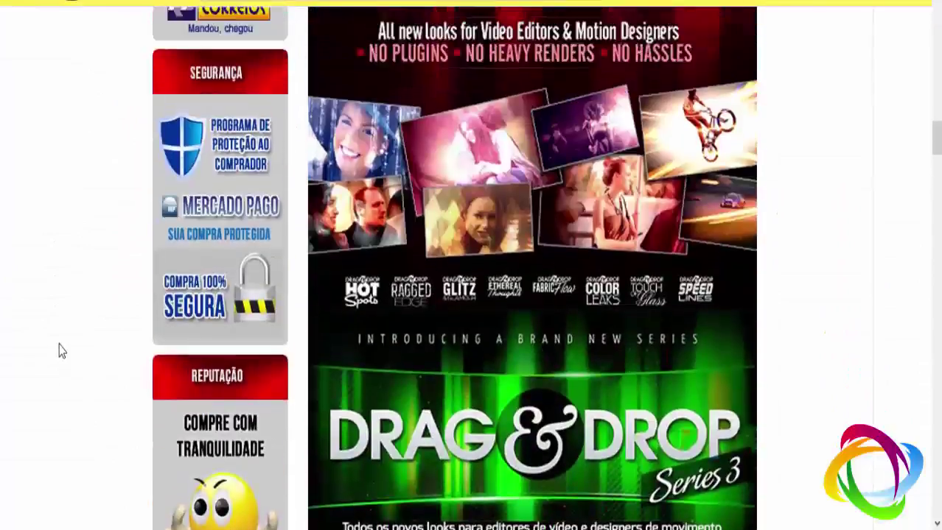
pyautogui.scroll(5, 61, 352)
pyautogui.scroll(10, 62, 349)
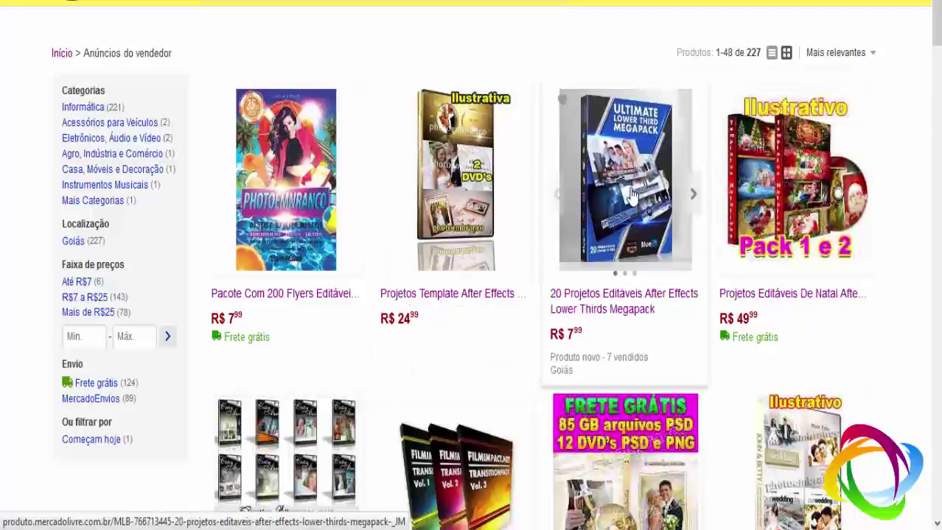
# - Scroll down through the seller's first page of template listings, products 1–48
pyautogui.scroll(-4, 643, 200)
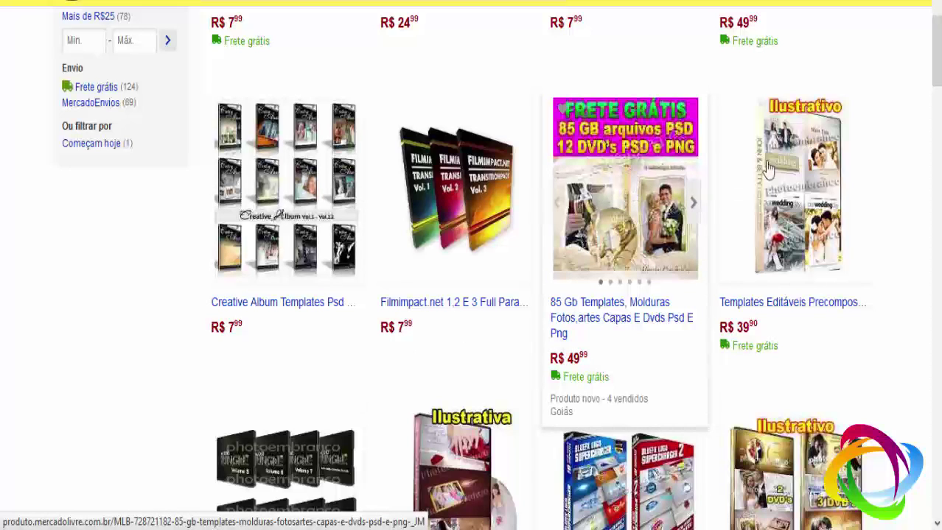
pyautogui.scroll(-3, 766, 168)
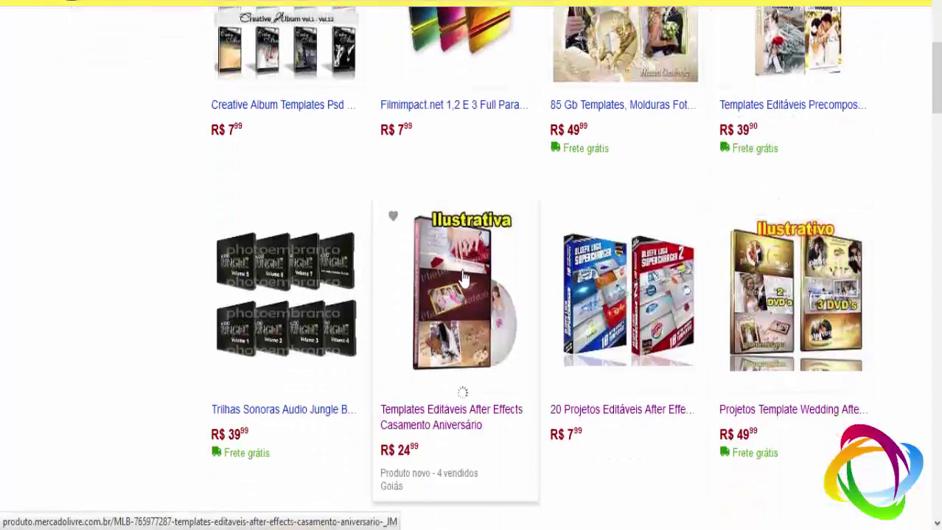
pyautogui.scroll(-1, 515, 262)
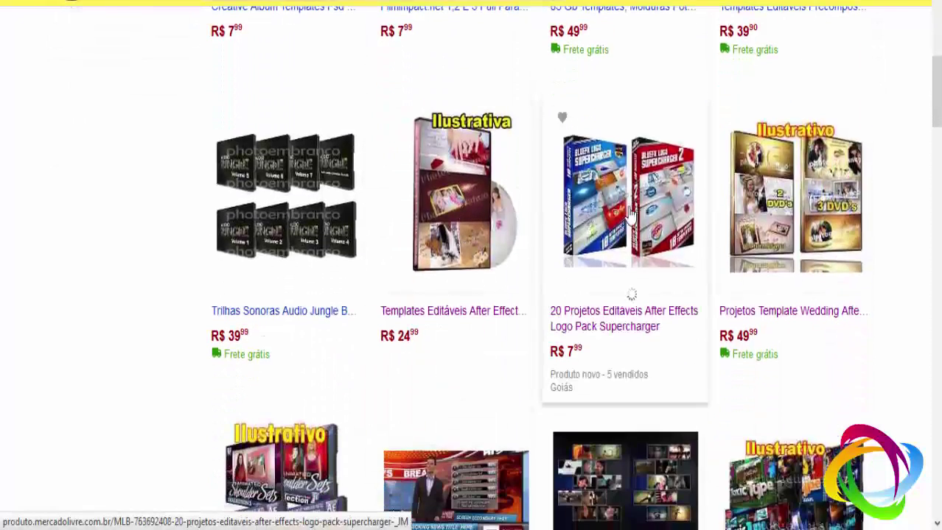
pyautogui.scroll(-4, 393, 269)
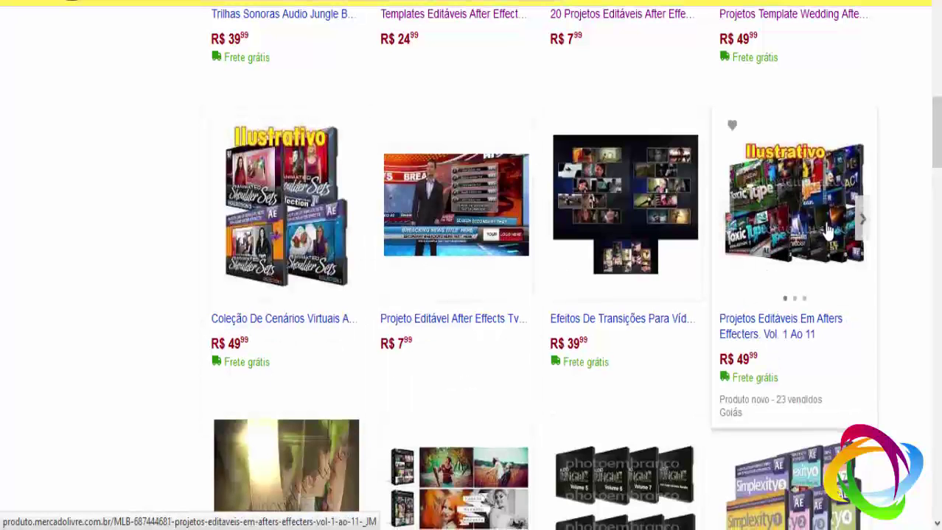
pyautogui.scroll(-1, 827, 231)
pyautogui.scroll(-2, 625, 229)
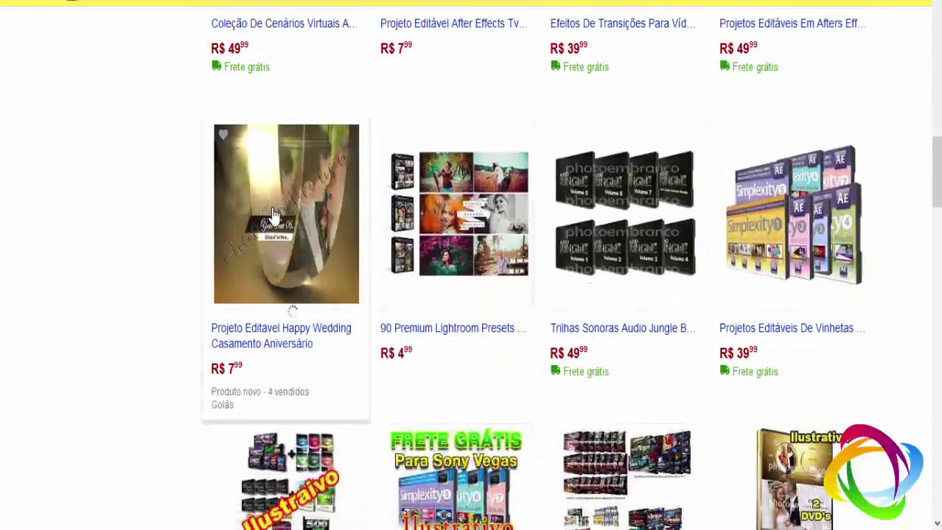
pyautogui.scroll(-1, 361, 235)
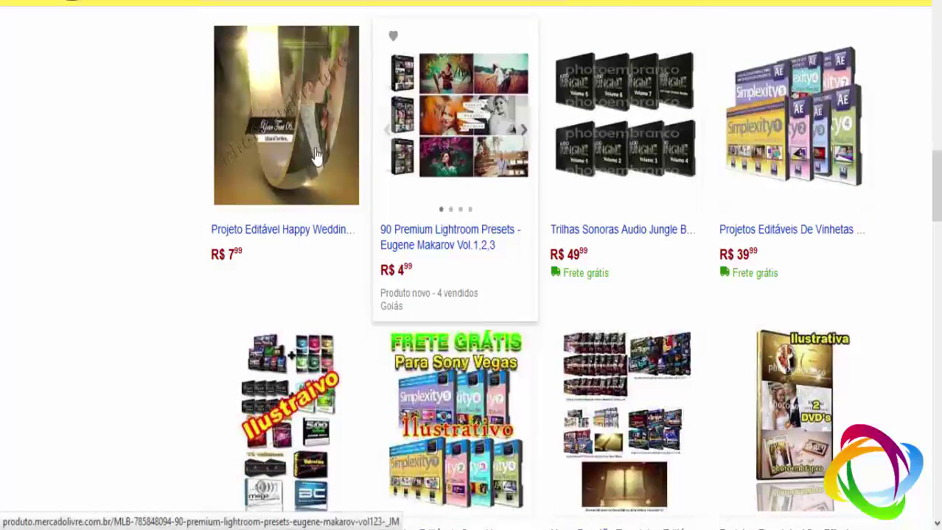
pyautogui.scroll(-1, 109, 258)
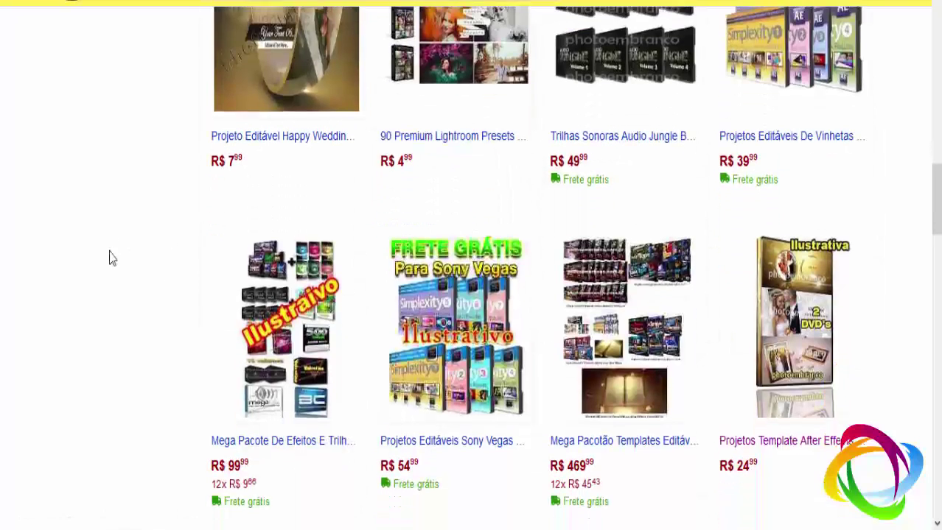
pyautogui.scroll(-1, 306, 221)
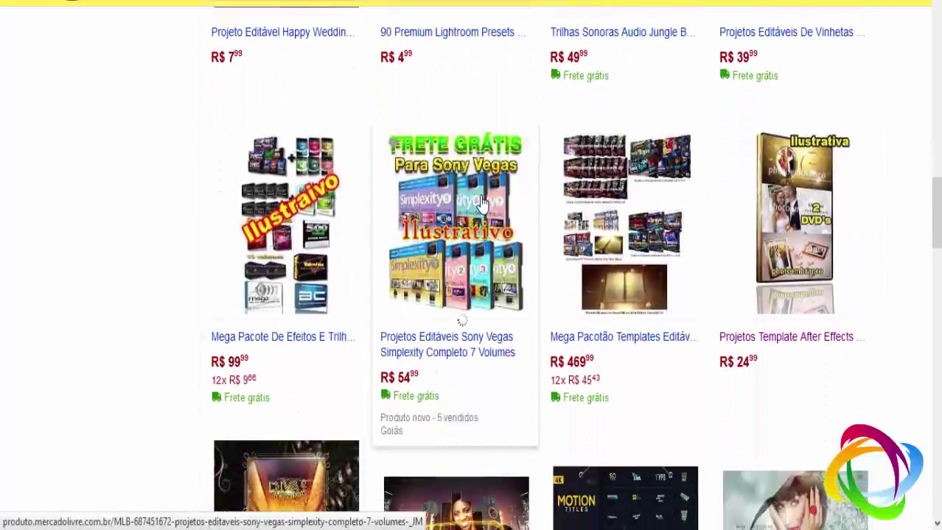
pyautogui.scroll(-2, 494, 287)
pyautogui.scroll(-3, 515, 284)
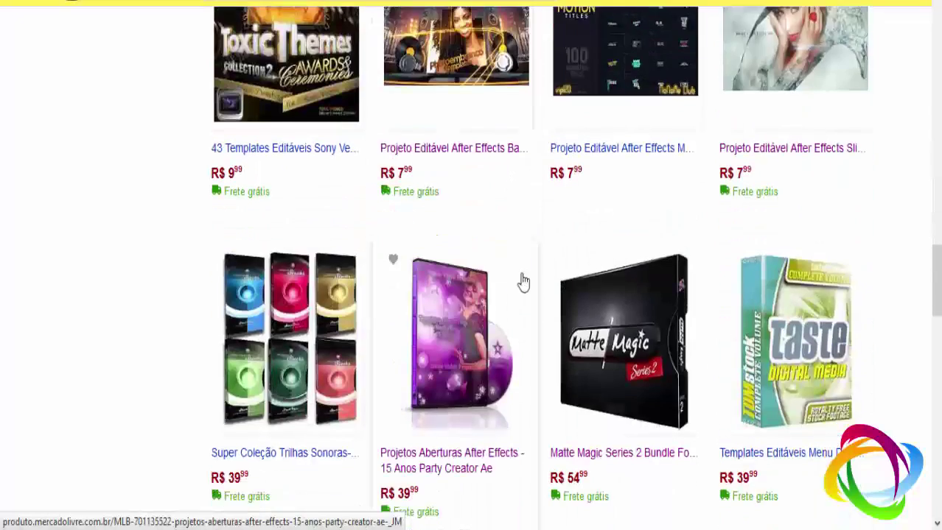
# - Scroll to the bottom of the product grid, then back up slightly
pyautogui.scroll(2, 523, 282)
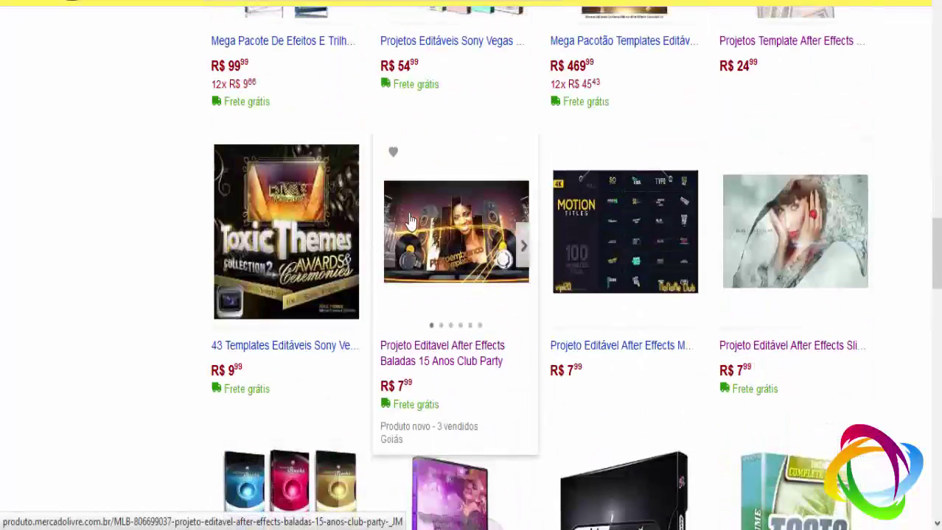
pyautogui.scroll(-1, 408, 236)
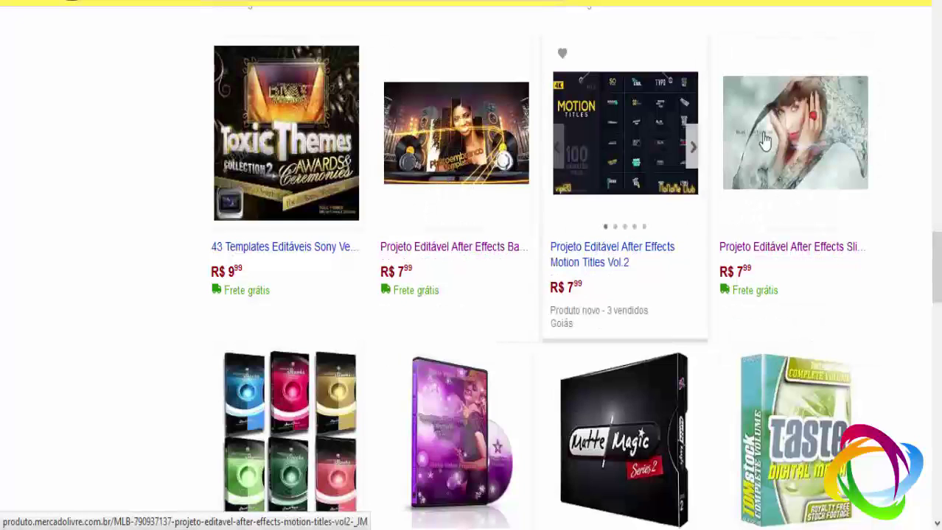
pyautogui.scroll(-2, 322, 218)
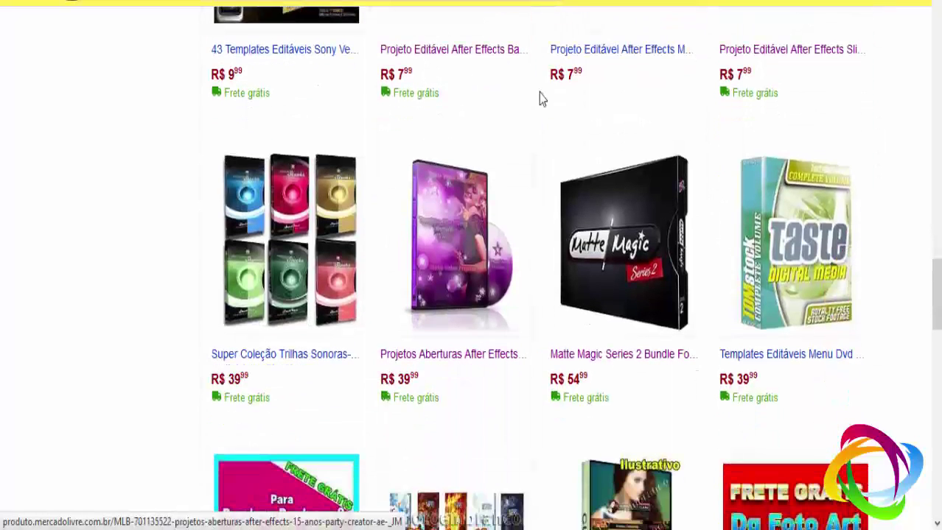
pyautogui.scroll(2, 516, 118)
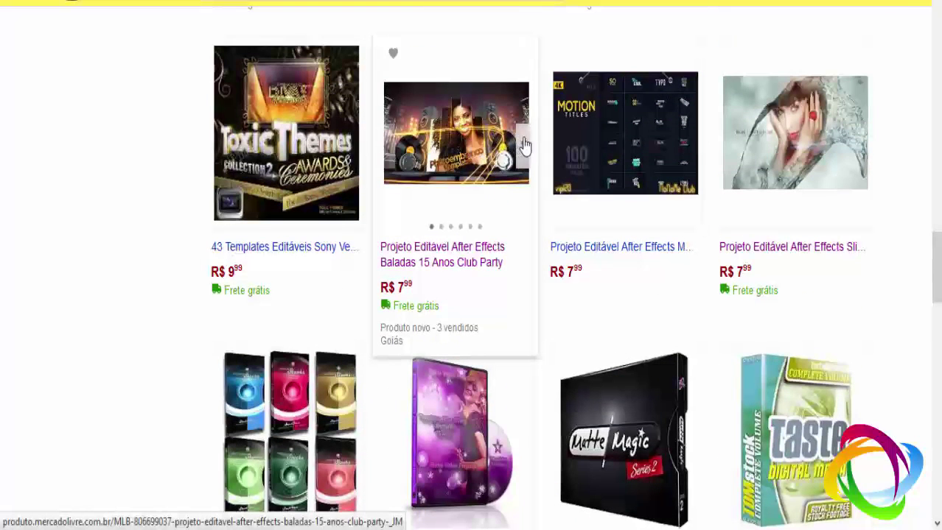
pyautogui.scroll(-8, 538, 210)
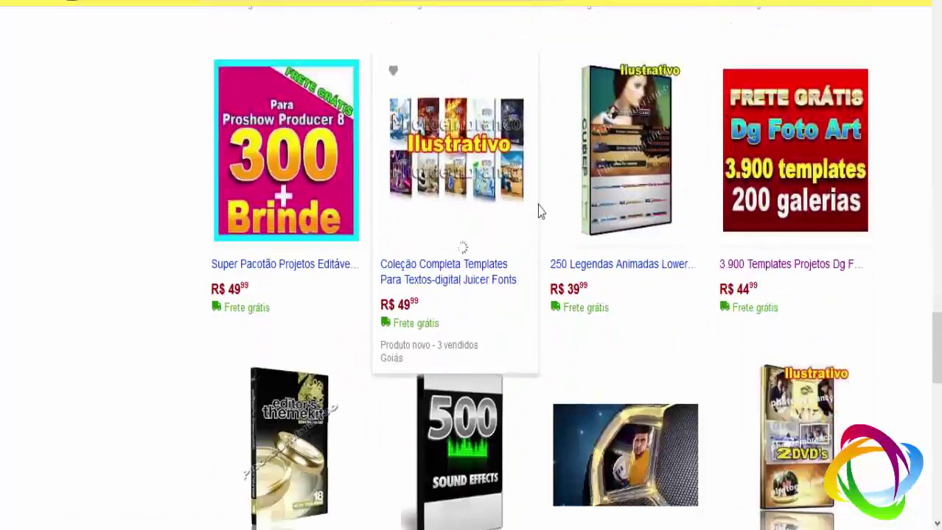
pyautogui.scroll(5, 538, 210)
pyautogui.scroll(5, 537, 210)
pyautogui.scroll(5, 537, 210)
# - Scroll through page 2 of the seller's After Effects template listings
pyautogui.scroll(3, 538, 210)
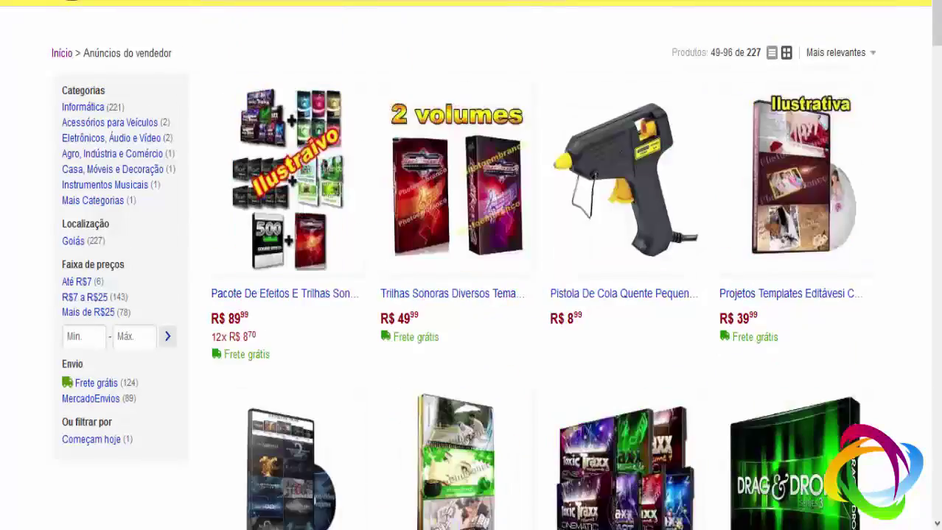
pyautogui.scroll(-5, 560, 287)
pyautogui.scroll(-1, 560, 285)
pyautogui.scroll(-2, 559, 276)
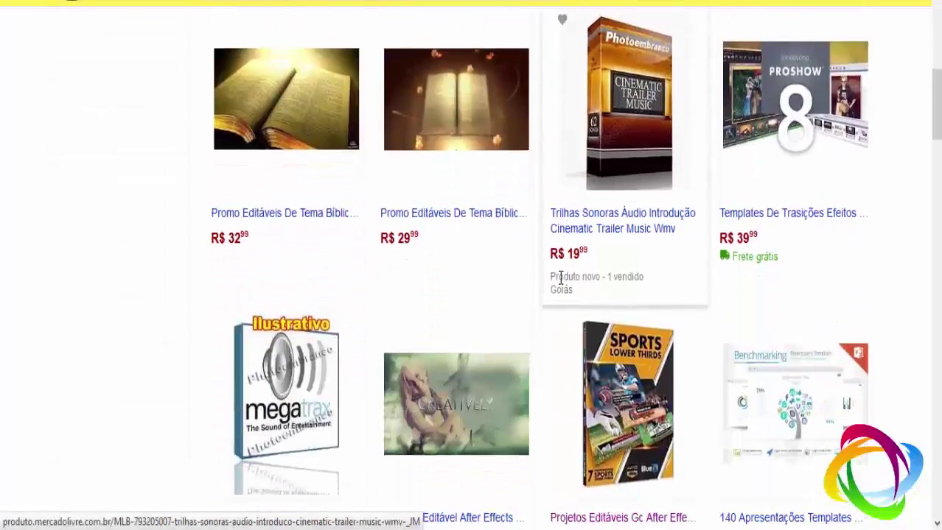
pyautogui.scroll(6, 560, 287)
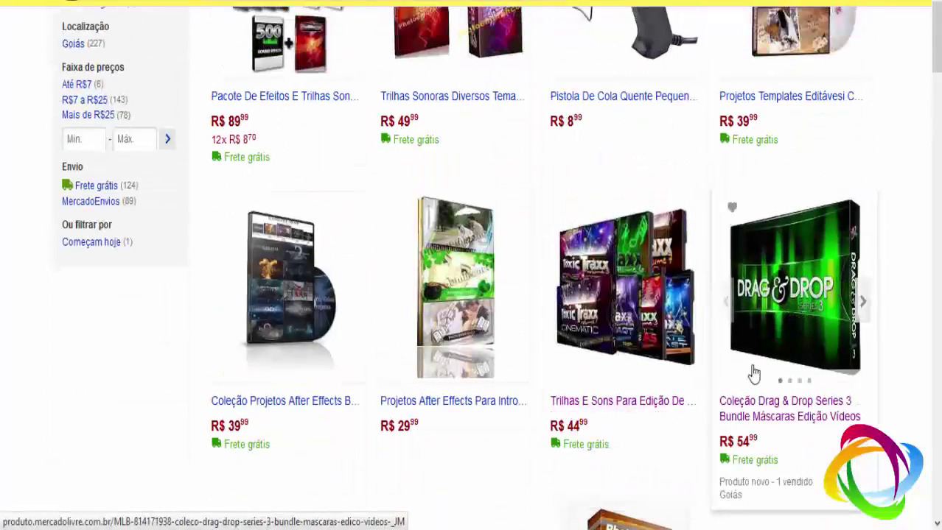
pyautogui.scroll(-4, 219, 351)
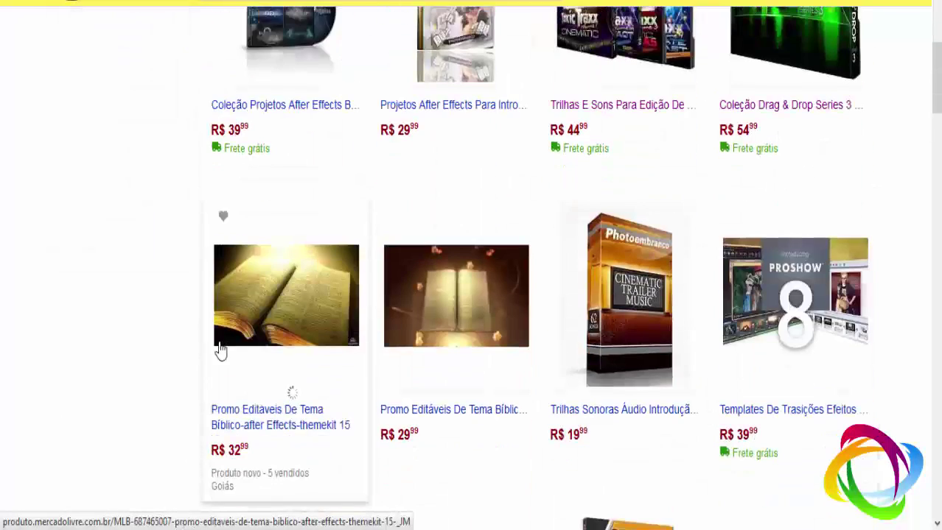
pyautogui.scroll(-4, 221, 348)
pyautogui.scroll(-1, 412, 295)
pyautogui.scroll(-4, 600, 243)
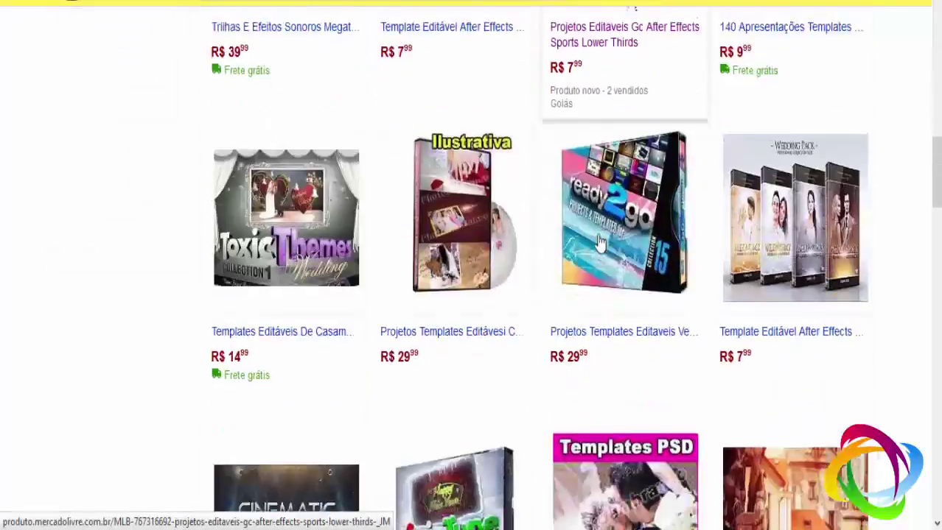
pyautogui.scroll(-5, 601, 243)
pyautogui.scroll(-5, 600, 243)
pyautogui.scroll(-5, 601, 244)
pyautogui.scroll(-1, 600, 244)
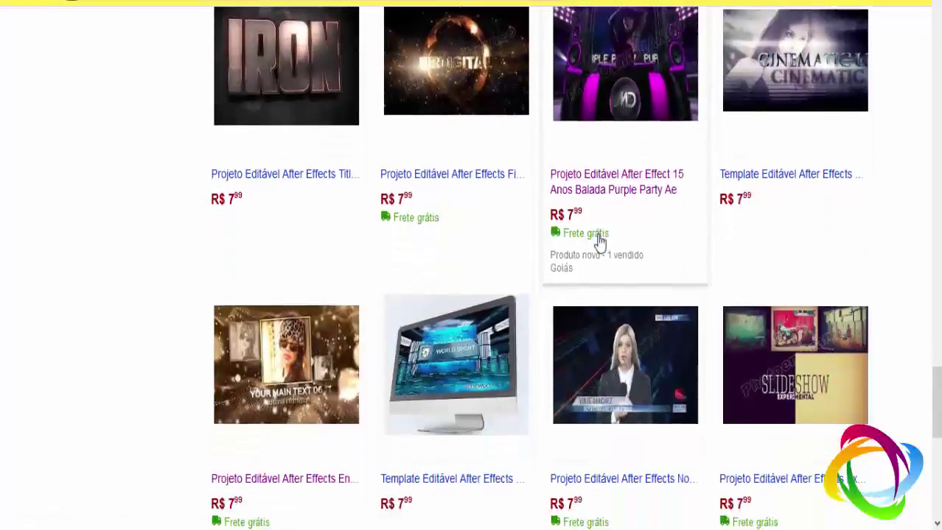
pyautogui.scroll(-1, 601, 243)
pyautogui.scroll(-1, 601, 243)
pyautogui.scroll(-3, 601, 243)
pyautogui.scroll(-2, 600, 243)
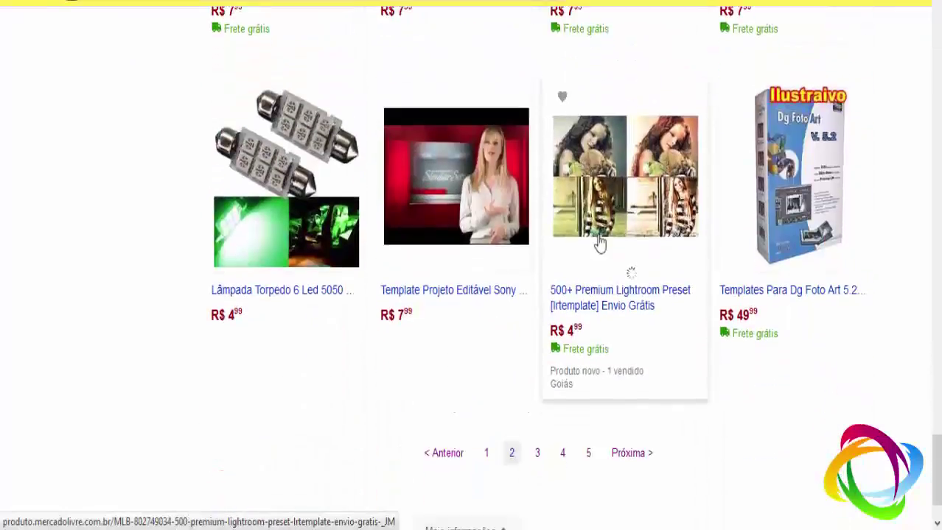
pyautogui.scroll(-1, 600, 244)
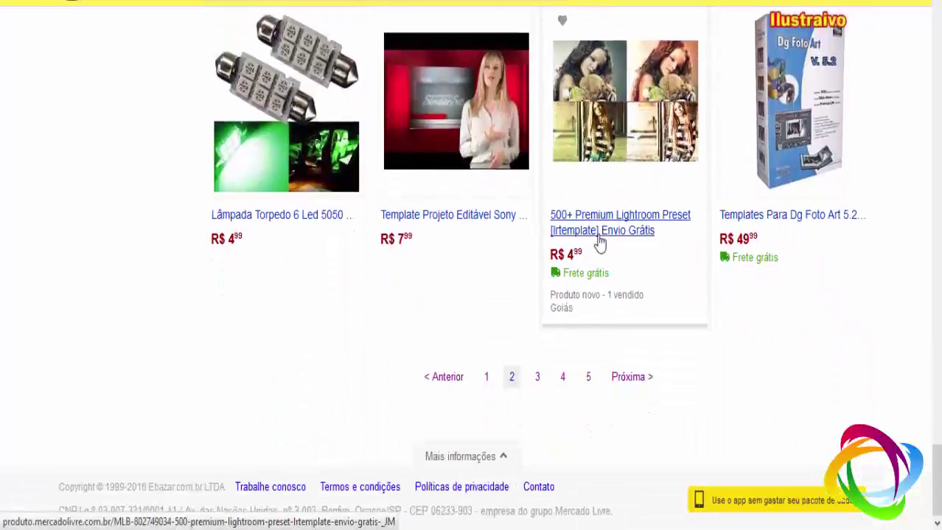
# - Go to page 3 of the listings and scroll on to the final results
pyautogui.click(537, 377)
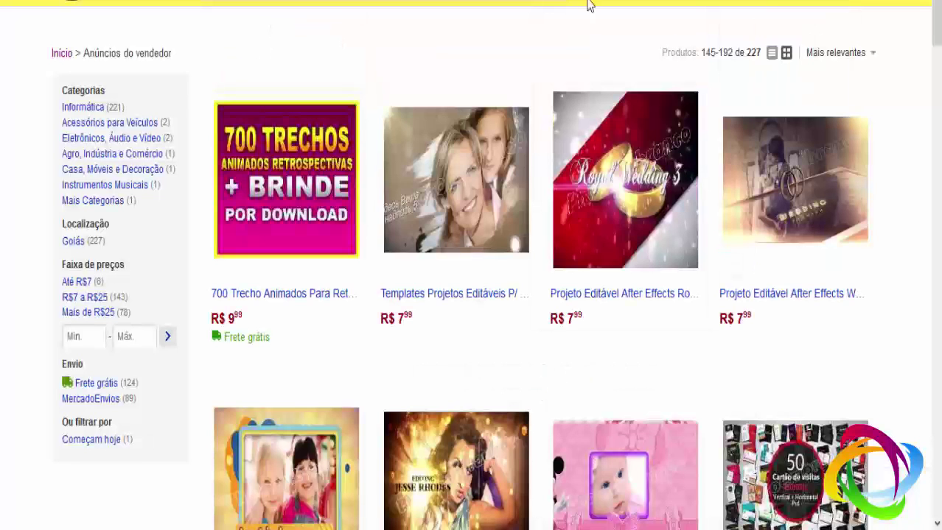
pyautogui.scroll(-1, 390, 44)
pyautogui.scroll(-3, 390, 84)
pyautogui.scroll(-2, 505, 195)
pyautogui.scroll(-2, 505, 195)
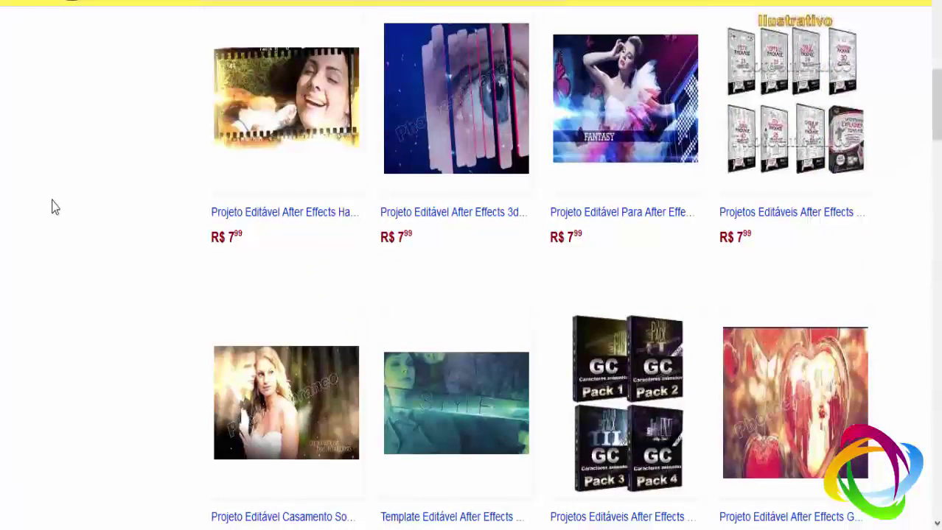
pyautogui.scroll(-2, 52, 207)
pyautogui.scroll(-3, 51, 211)
pyautogui.scroll(-1, 51, 214)
pyautogui.scroll(-1, 52, 218)
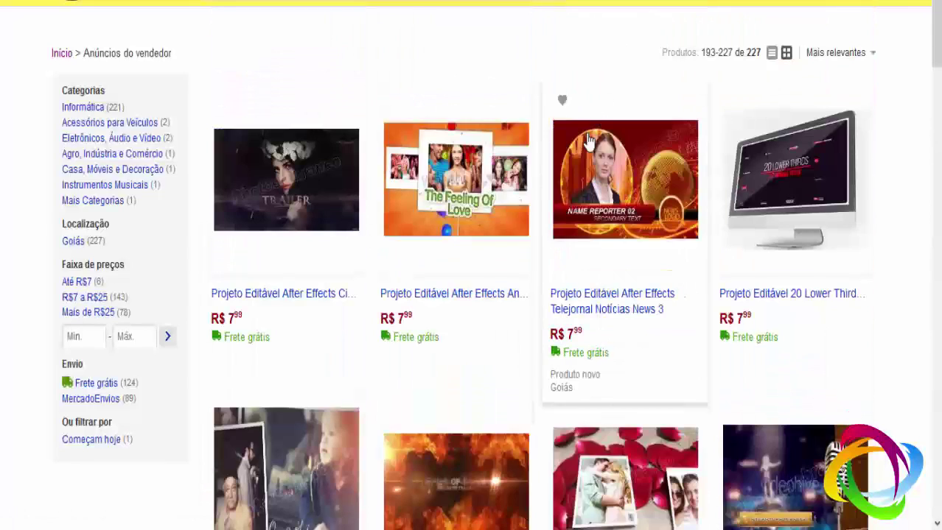
pyautogui.scroll(-2, 589, 141)
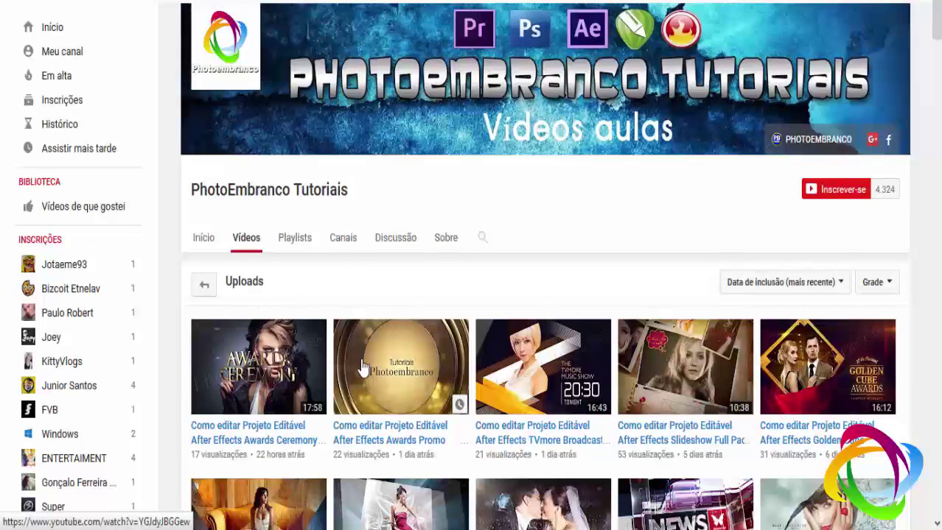
pyautogui.scroll(-1, 361, 368)
pyautogui.scroll(-1, 359, 367)
pyautogui.scroll(-1, 356, 365)
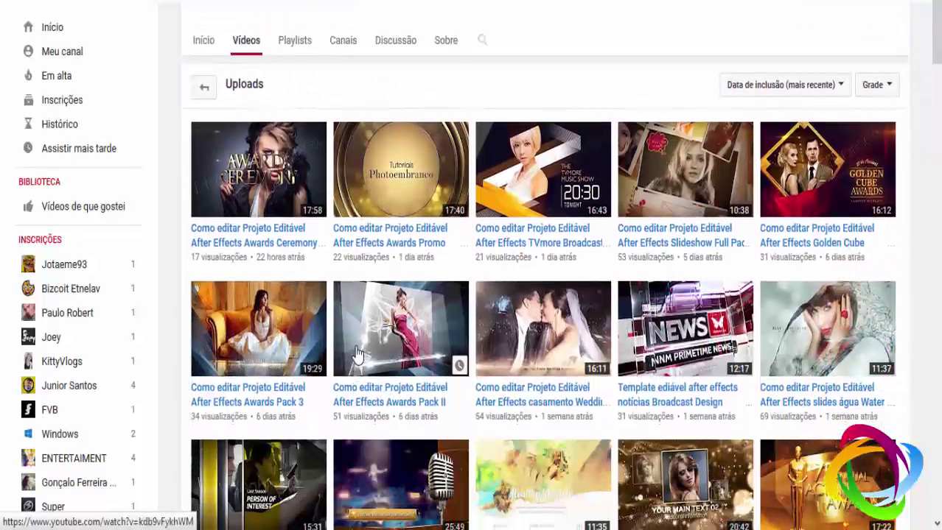
pyautogui.scroll(-2, 354, 359)
pyautogui.scroll(-3, 353, 361)
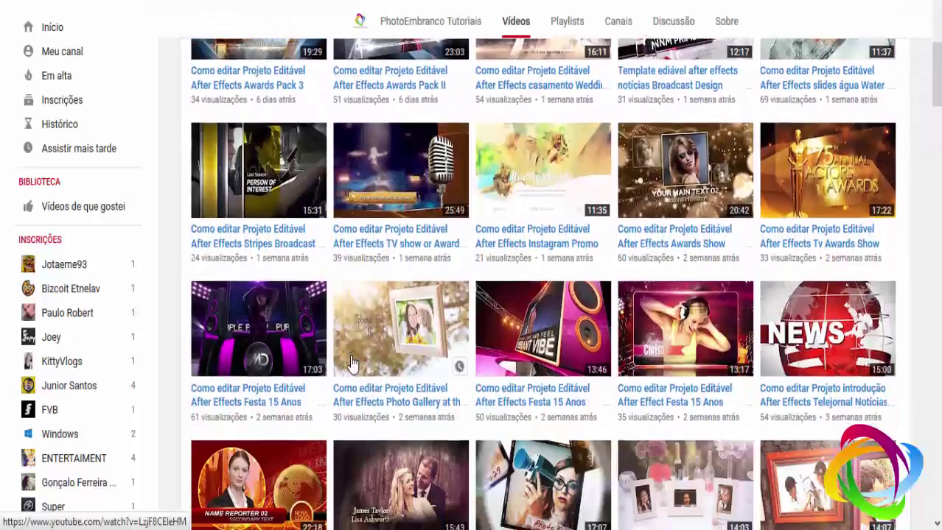
pyautogui.scroll(-7, 352, 363)
pyautogui.scroll(-4, 352, 362)
pyautogui.scroll(-5, 352, 363)
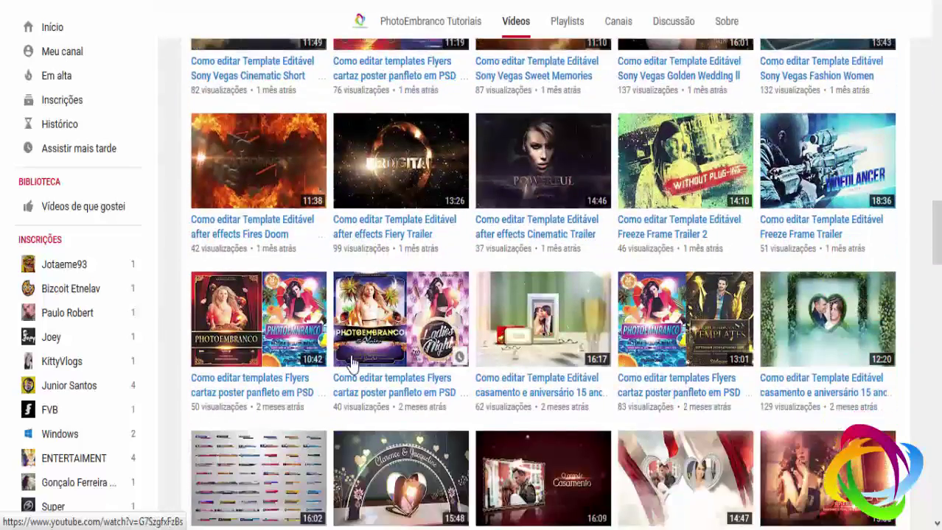
pyautogui.scroll(4, 352, 362)
pyautogui.scroll(5, 352, 362)
pyautogui.scroll(4, 352, 363)
pyautogui.scroll(3, 352, 363)
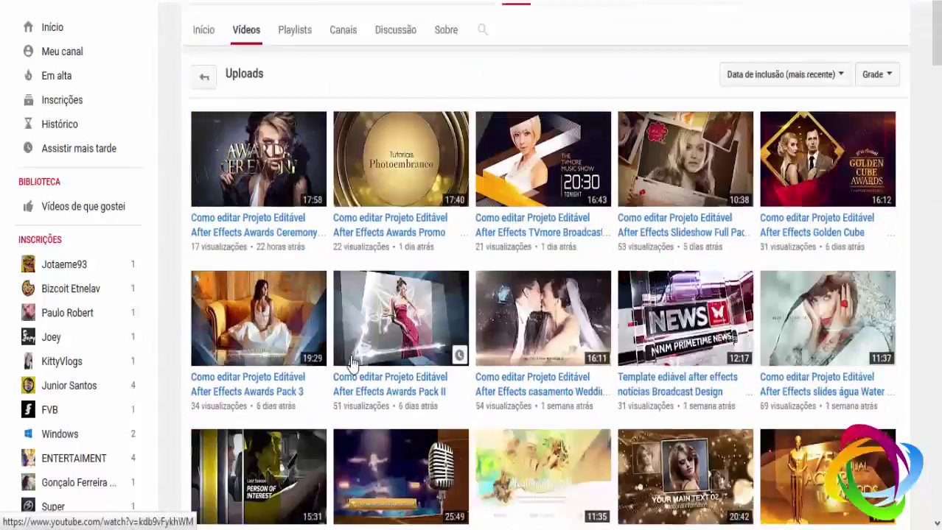
pyautogui.scroll(3, 352, 363)
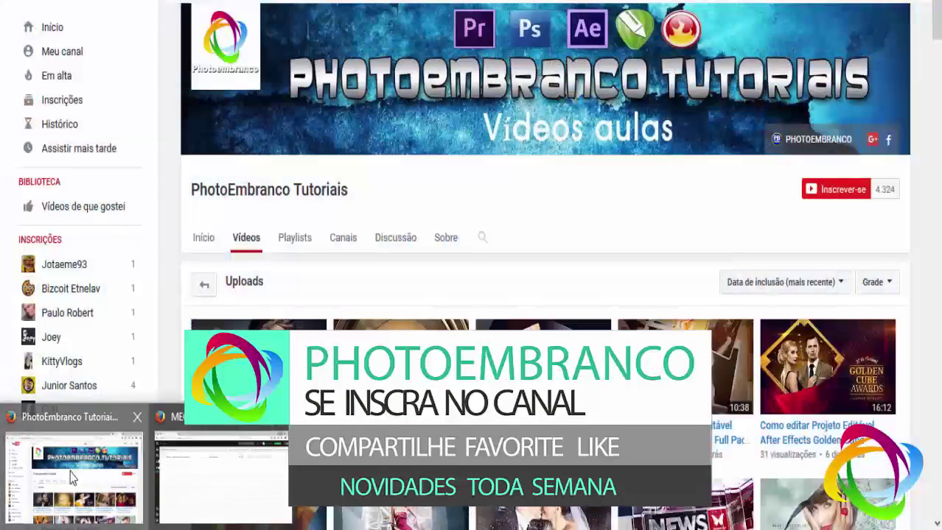
# - Return to Firefox and bring up the Awards Ceremony 10339491 template listing
pyautogui.click(72, 479)
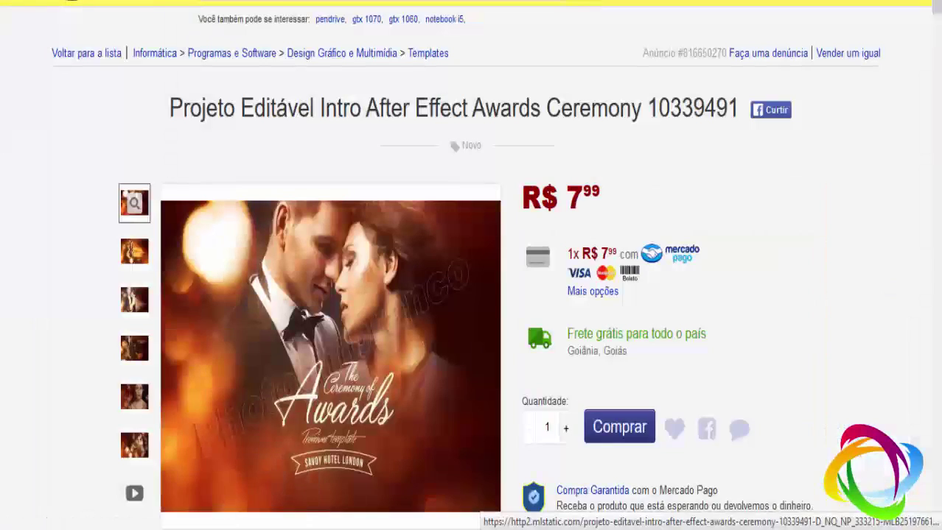
pyautogui.moveTo(158, 518)
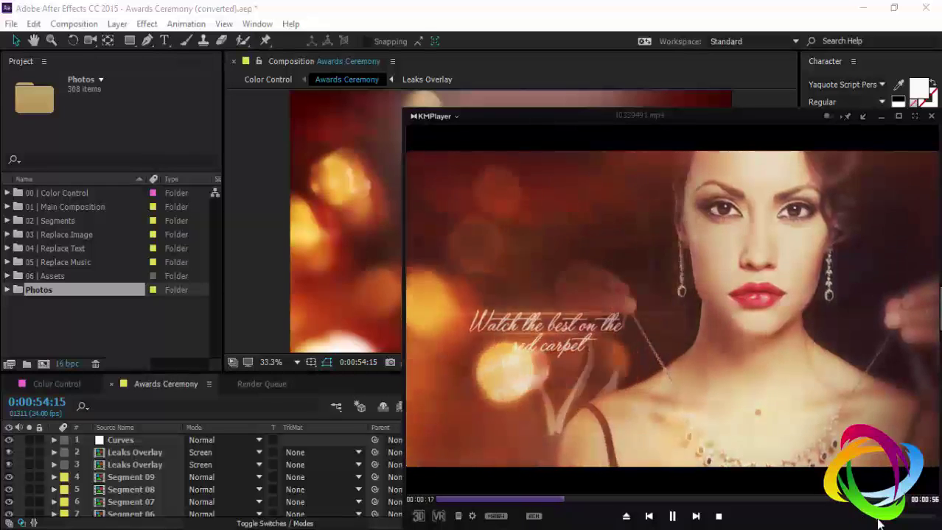
# - Mute the Awards Ceremony preview in KMPlayer and pause it mid-playback
pyautogui.press('m')
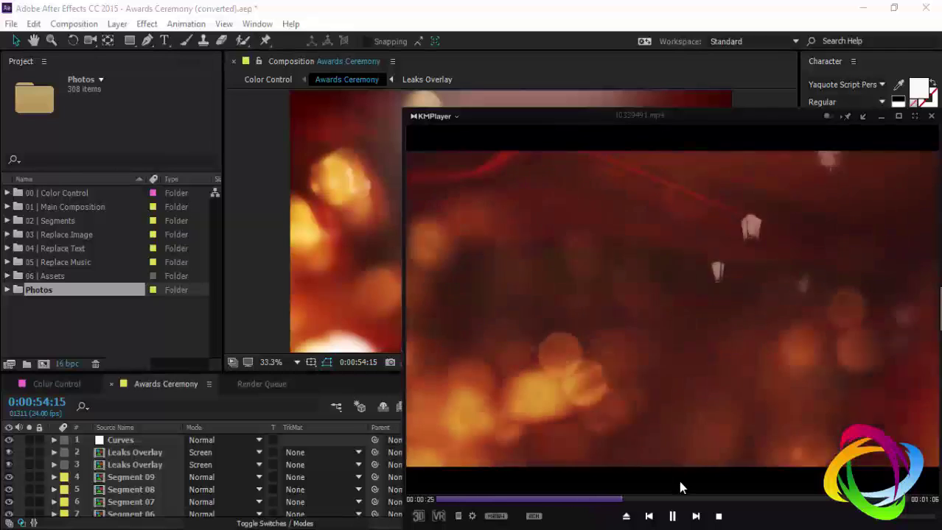
pyautogui.click(676, 520)
# - Close the Paragraph panel and move the Awards Ceremony time to 0:00:04:04
pyautogui.click(73, 317)
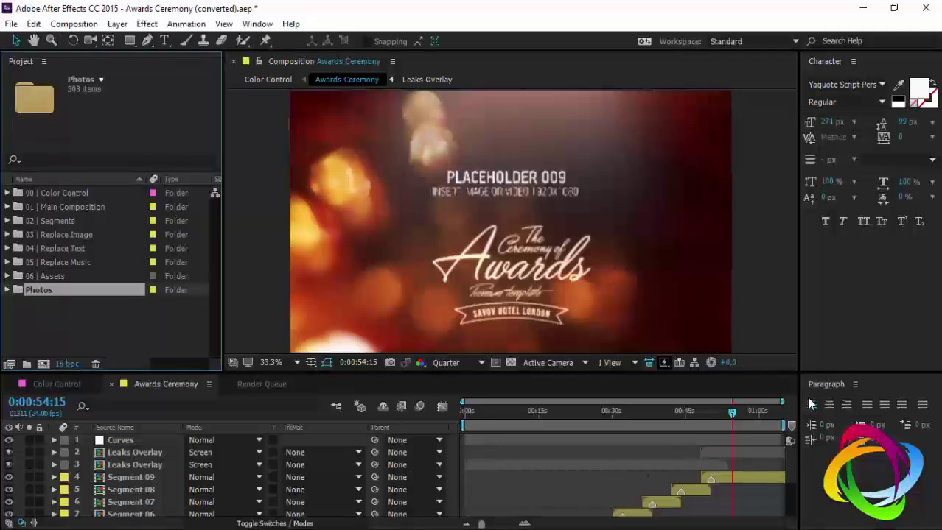
pyautogui.click(855, 384)
pyautogui.click(819, 202)
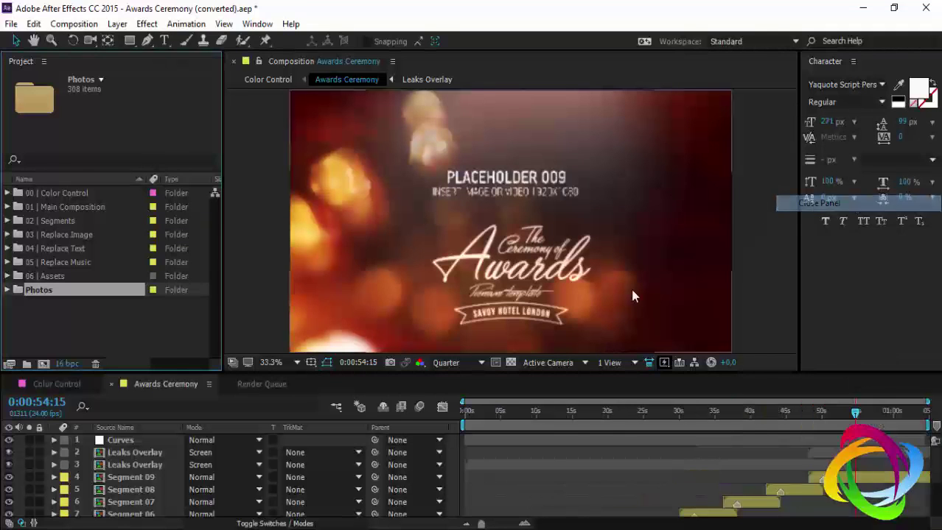
pyautogui.scroll(-3, 547, 465)
pyautogui.click(495, 422)
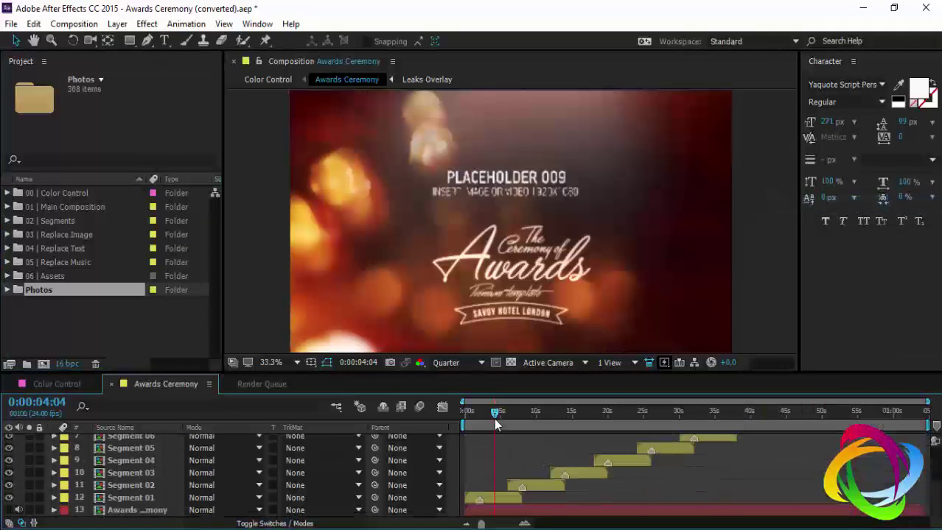
# - Inspect the nested Awards Ceremony precomp's music layer, then close it and the Render Queue
pyautogui.click(152, 501)
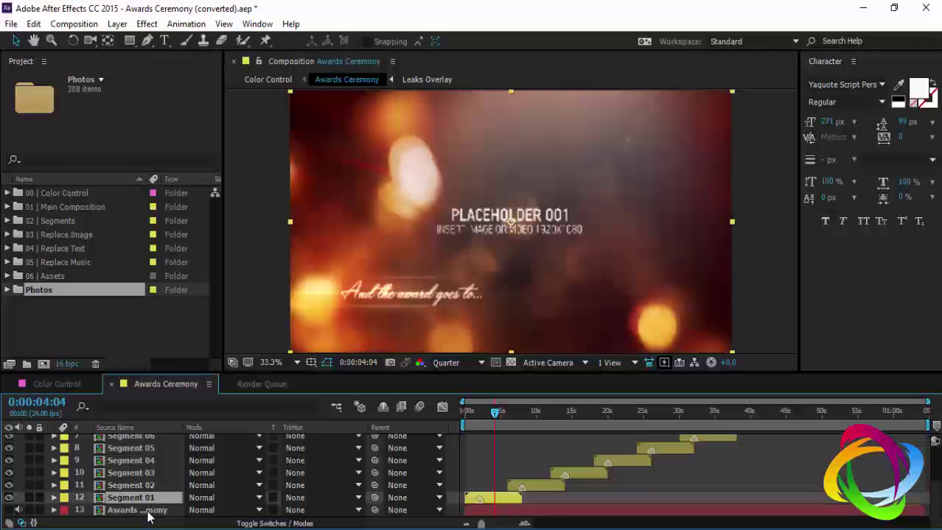
pyautogui.doubleClick(132, 511)
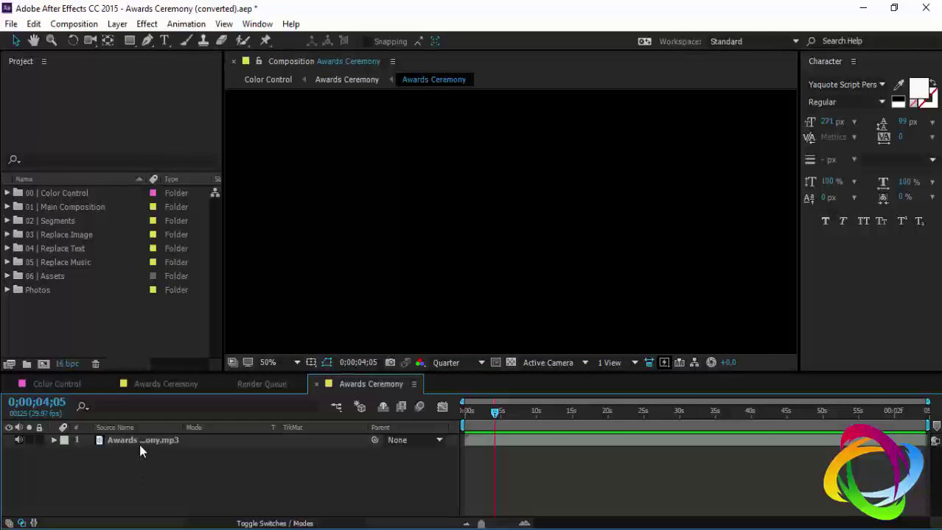
pyautogui.click(140, 448)
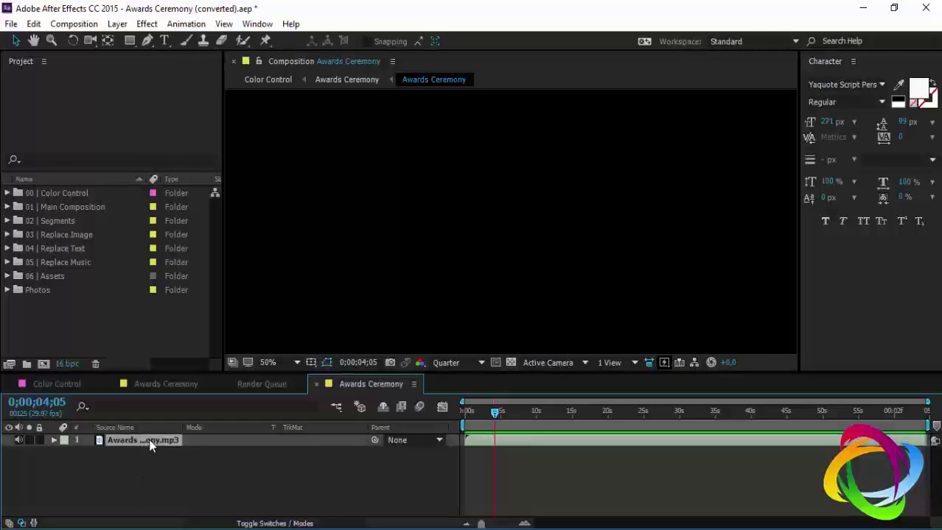
pyautogui.click(316, 384)
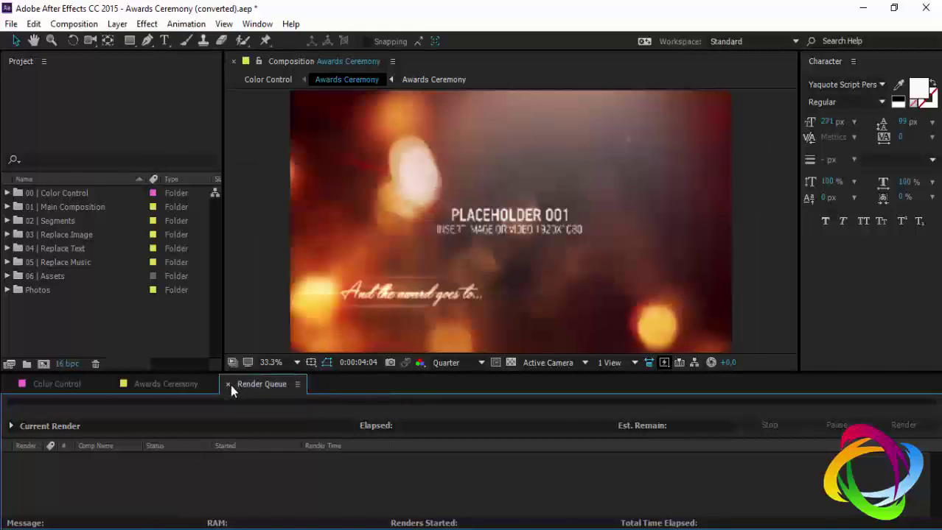
pyautogui.click(229, 385)
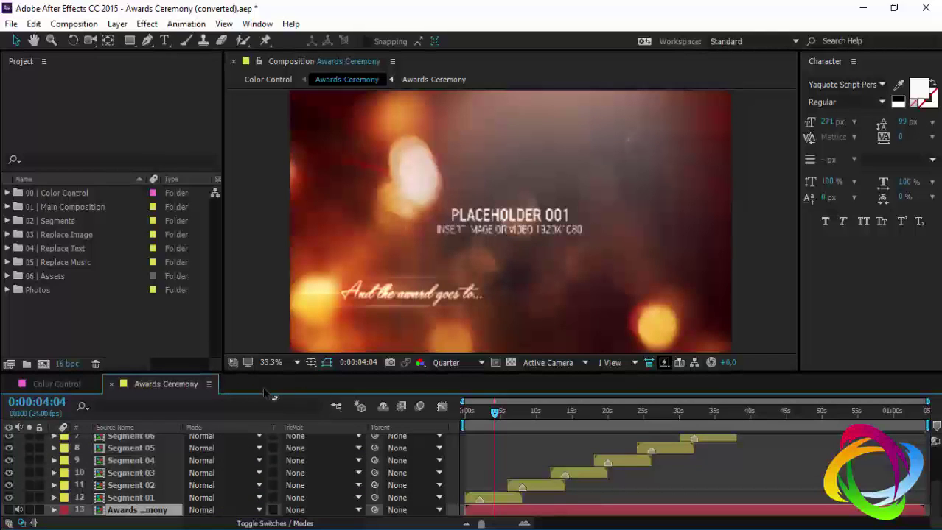
# - Switch to Color Control at Quarter resolution, then add and remove a Linear Wipe effect
pyautogui.click(66, 382)
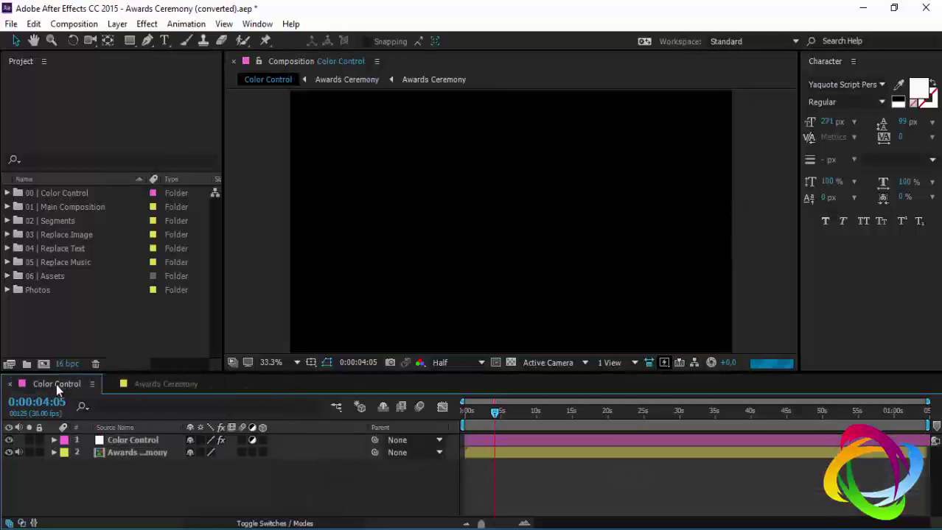
pyautogui.click(480, 363)
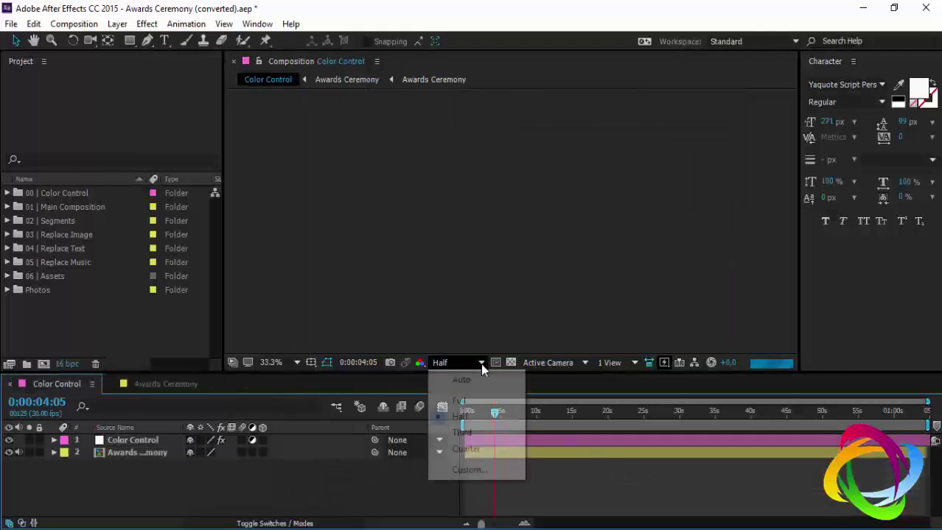
pyautogui.click(503, 446)
pyautogui.click(134, 440)
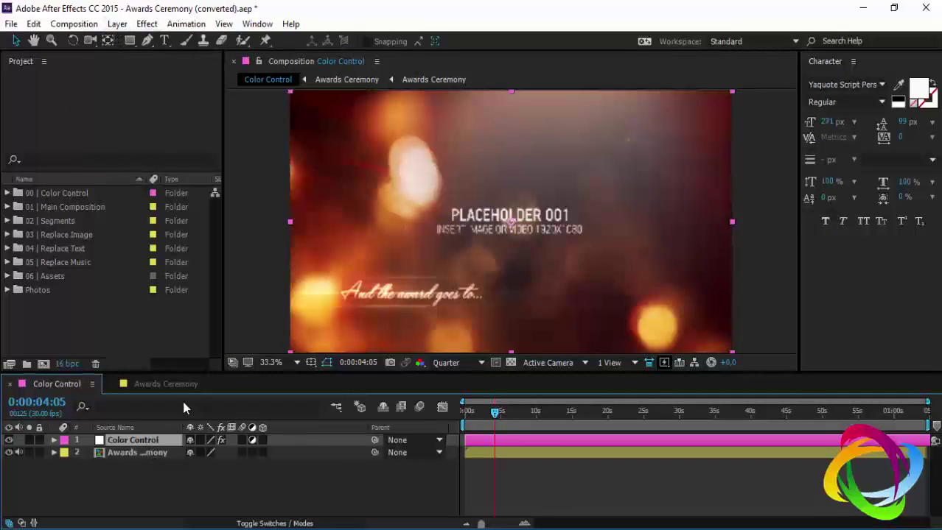
pyautogui.click(147, 24)
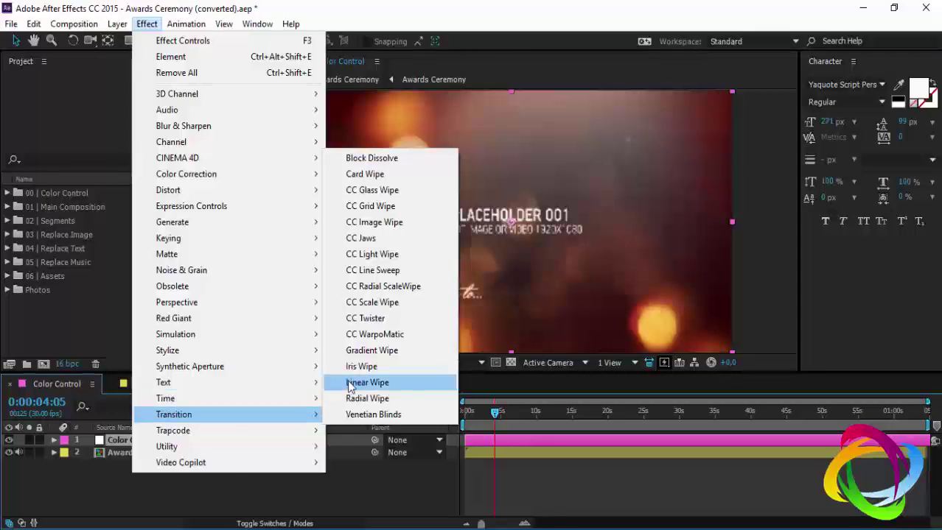
pyautogui.click(365, 382)
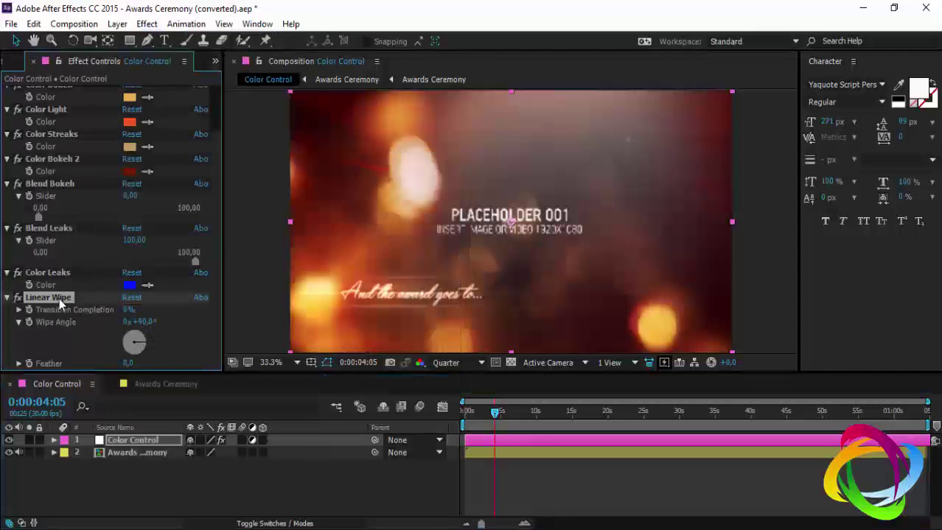
pyautogui.press('Delete')
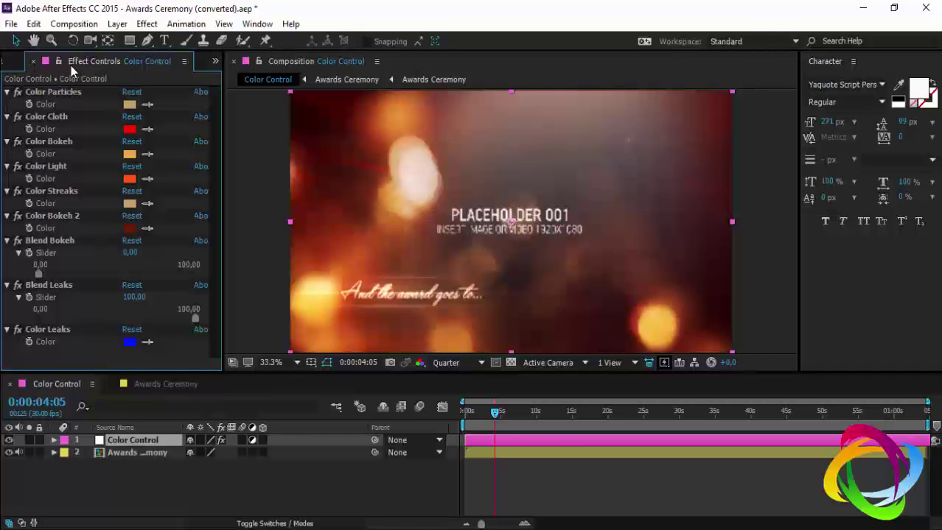
# - Try a green for Color Cloth in the colour picker, then cancel to keep it red
pyautogui.click(9, 65)
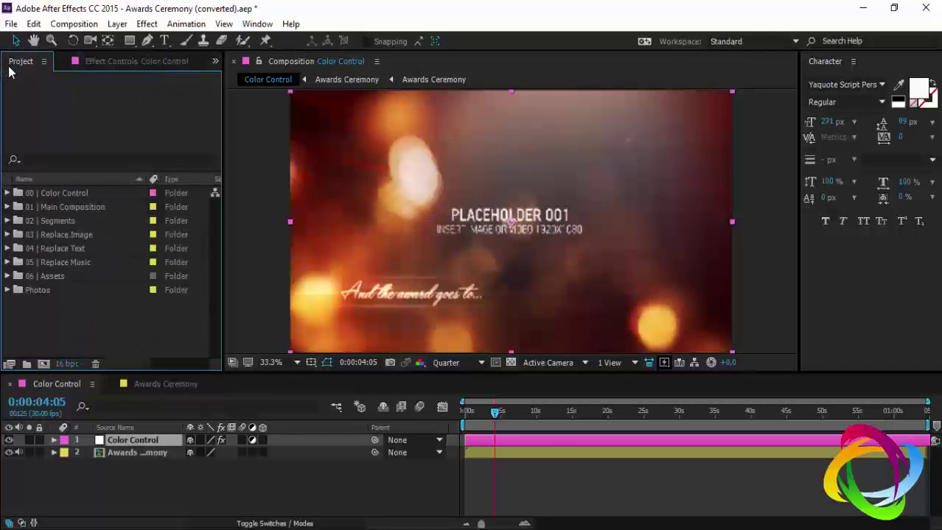
pyautogui.click(128, 452)
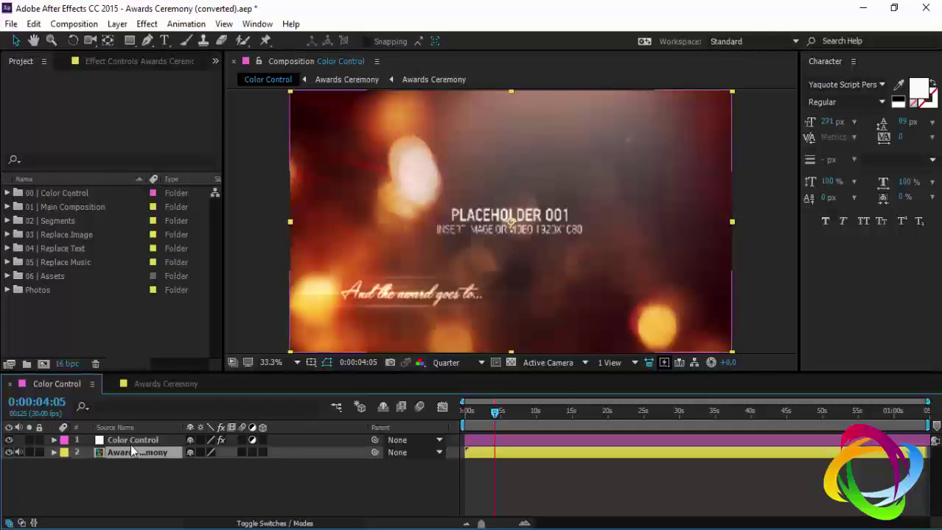
pyautogui.click(130, 440)
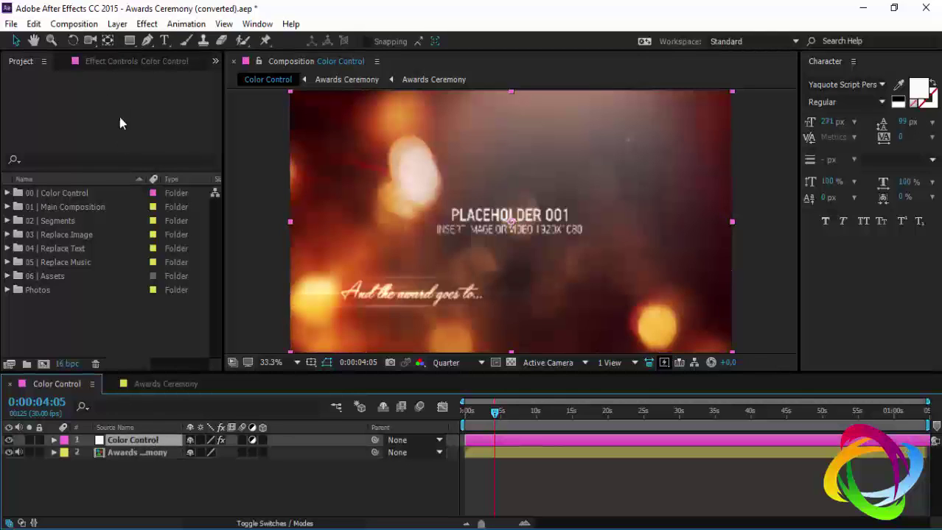
pyautogui.click(117, 65)
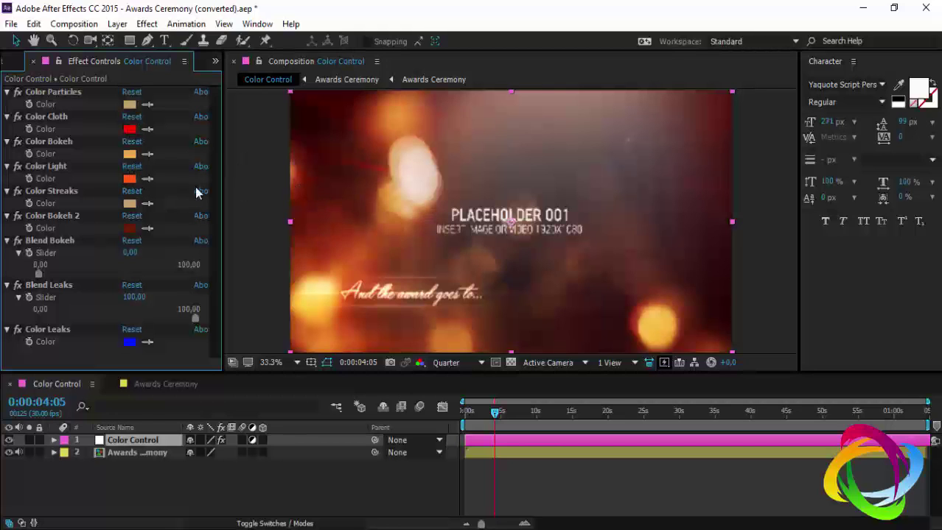
pyautogui.click(130, 130)
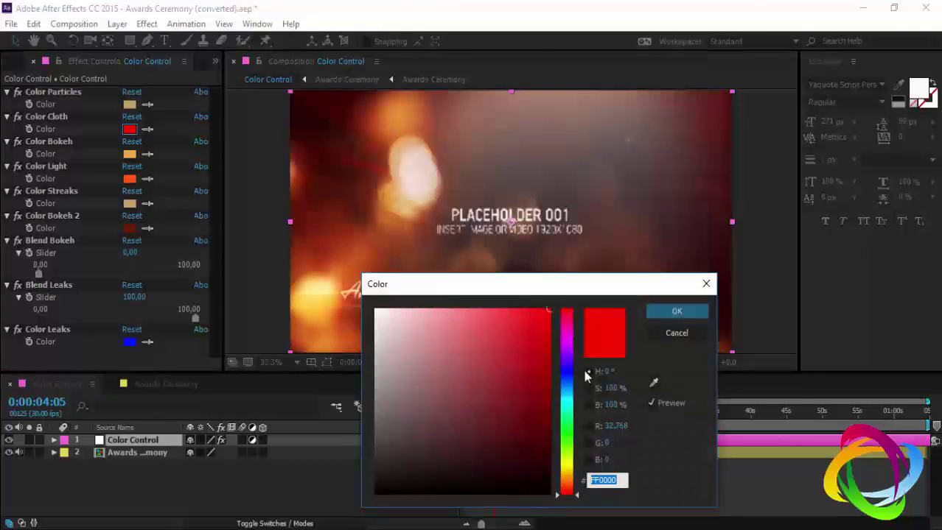
pyautogui.click(567, 436)
pyautogui.click(539, 328)
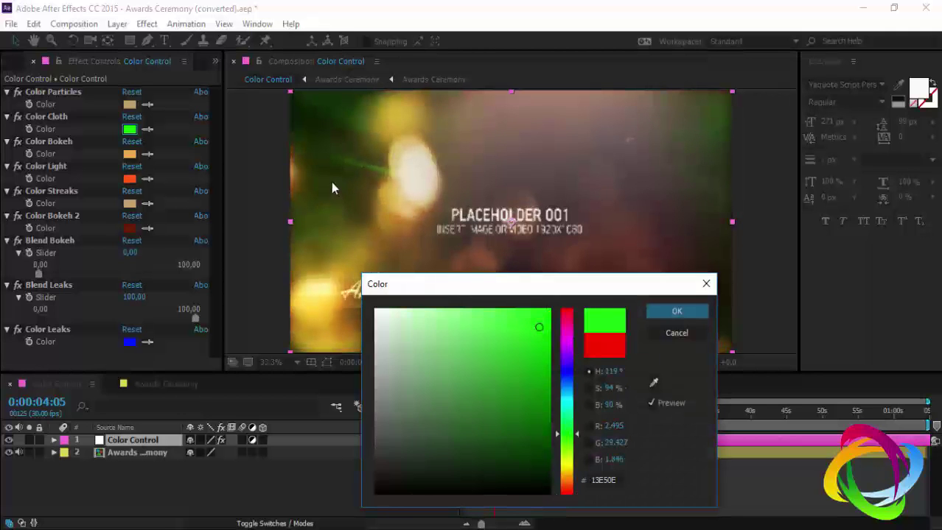
pyautogui.click(676, 334)
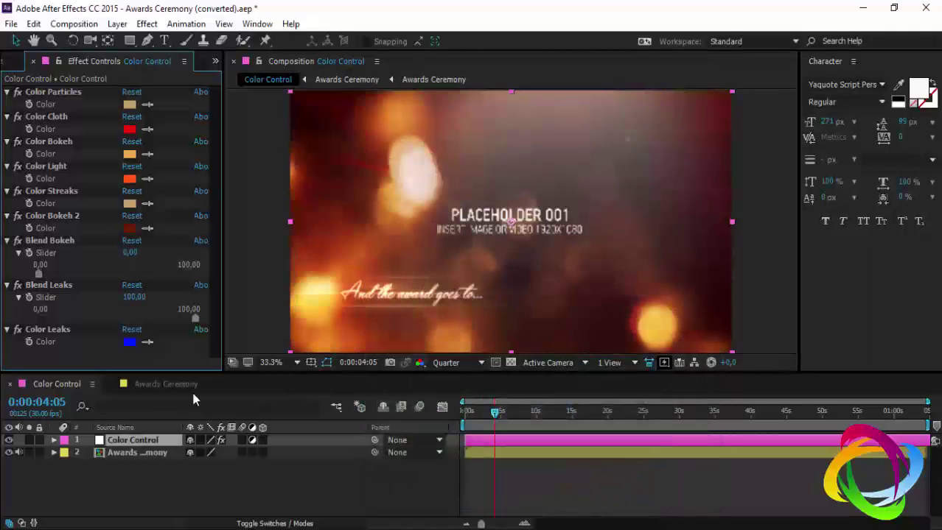
# - Close the Color Control timeline and look through the Awards Ceremony segment layers
pyautogui.click(10, 384)
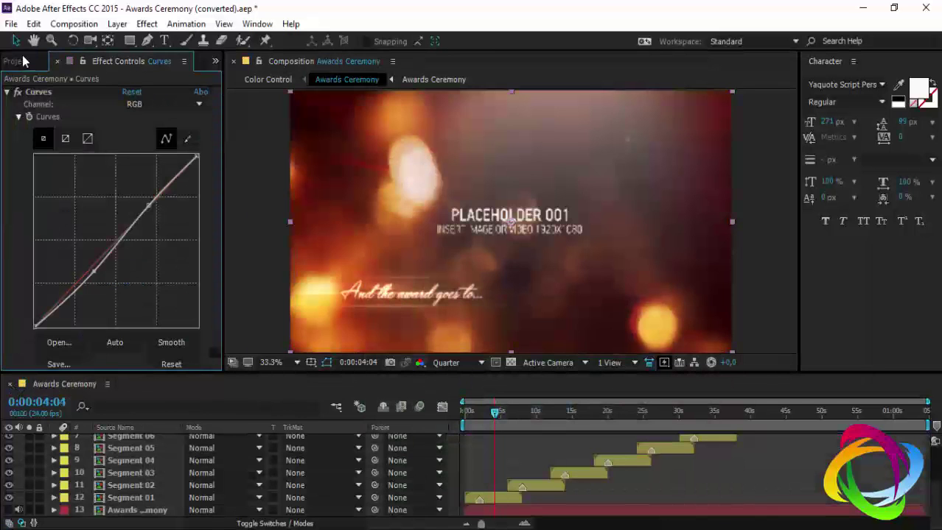
pyautogui.click(20, 63)
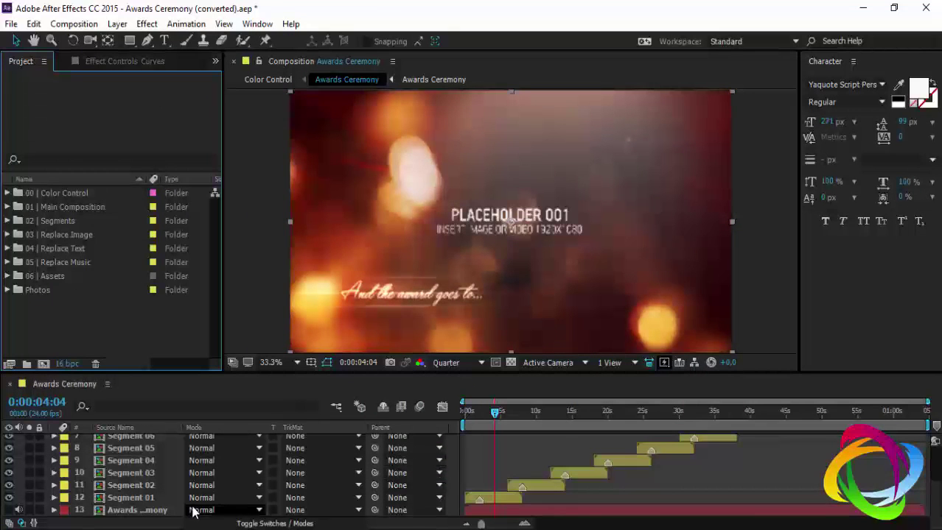
pyautogui.click(147, 498)
pyautogui.click(145, 485)
pyautogui.scroll(3, 145, 483)
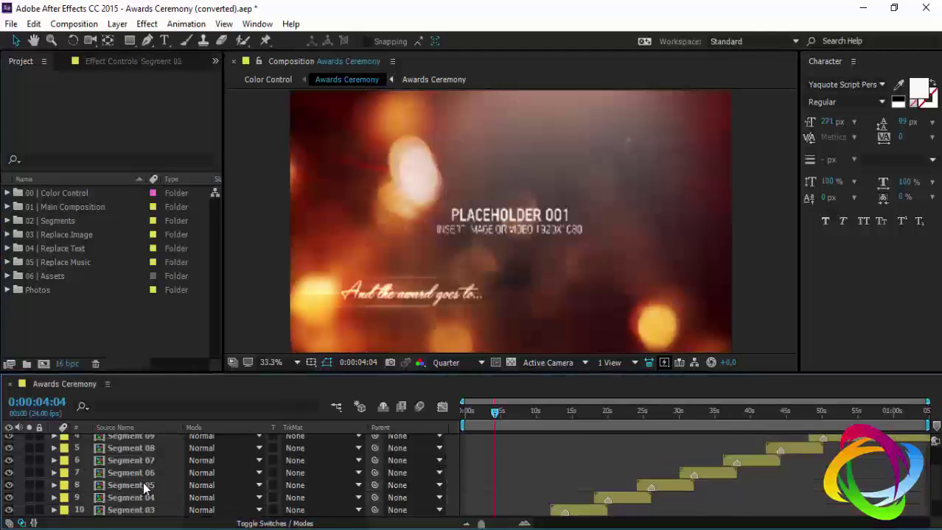
pyautogui.click(146, 474)
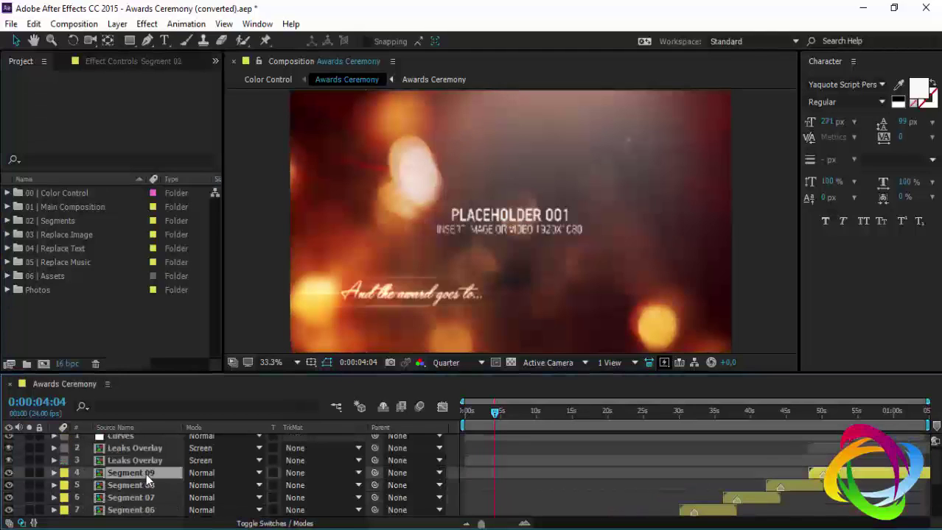
pyautogui.click(152, 460)
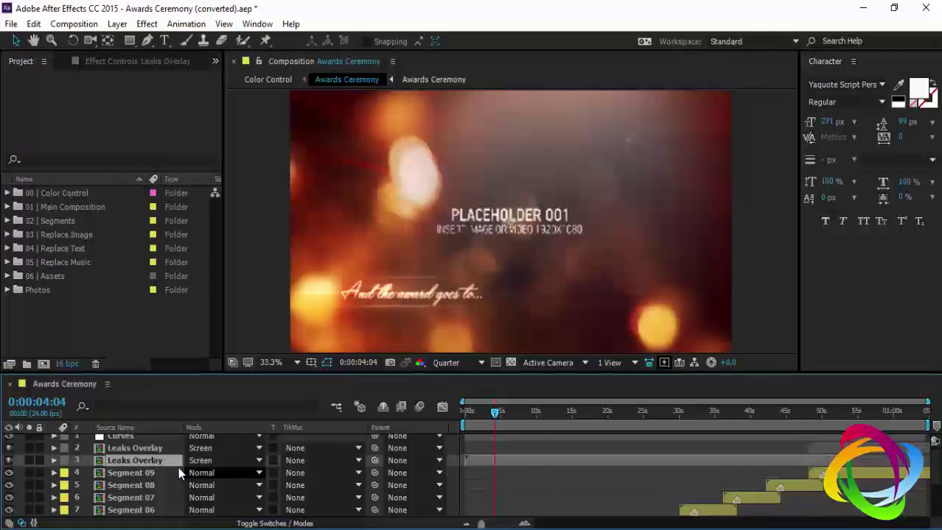
pyautogui.click(155, 470)
pyautogui.scroll(-3, 154, 473)
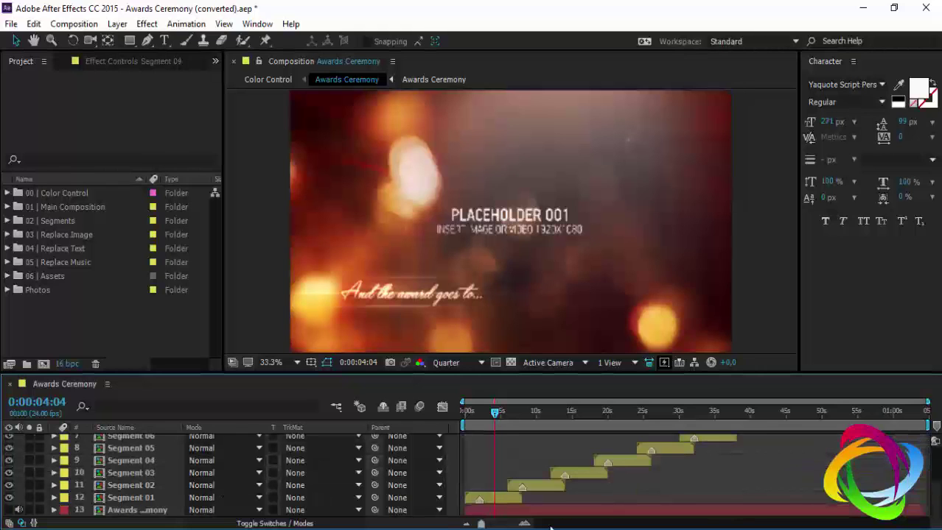
# - Open Segment 01 and locate the Text 01 title layer at 0:00:04:01
pyautogui.doubleClick(127, 498)
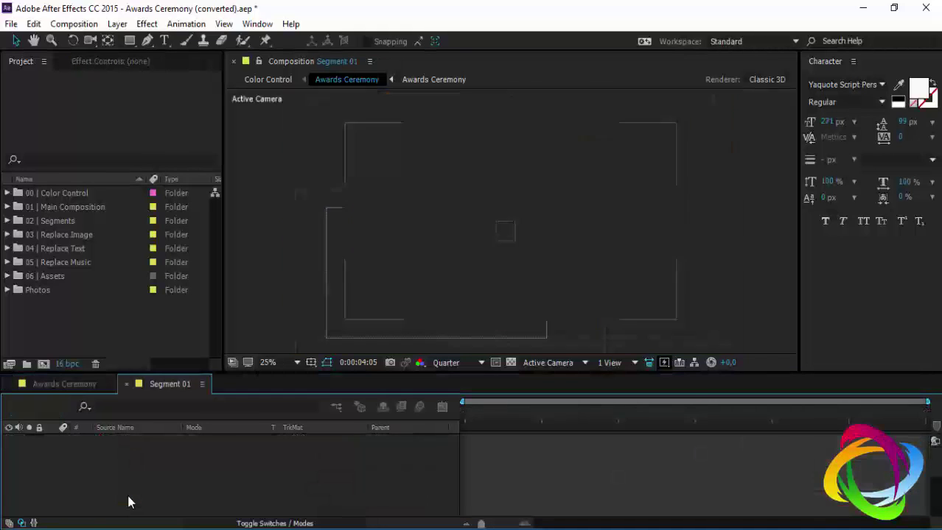
pyautogui.moveTo(547, 431); pyautogui.dragTo(584, 431)
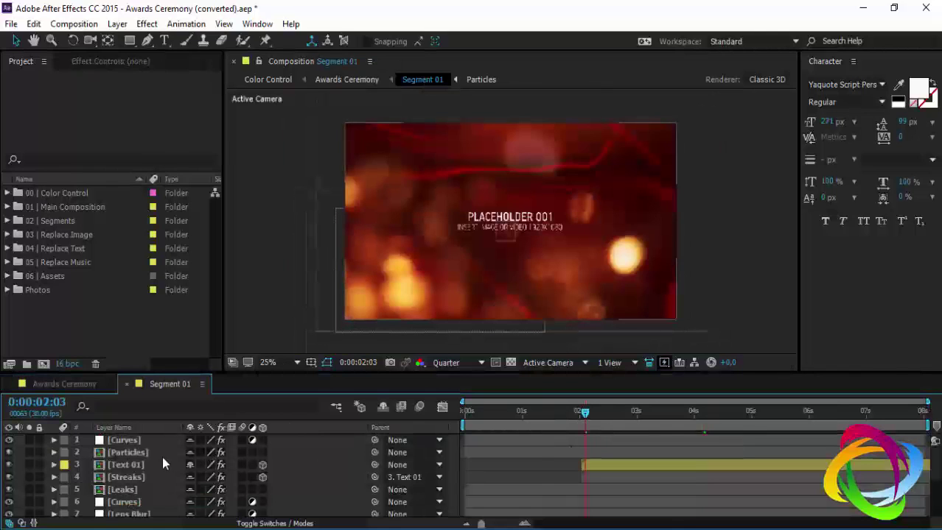
pyautogui.click(129, 464)
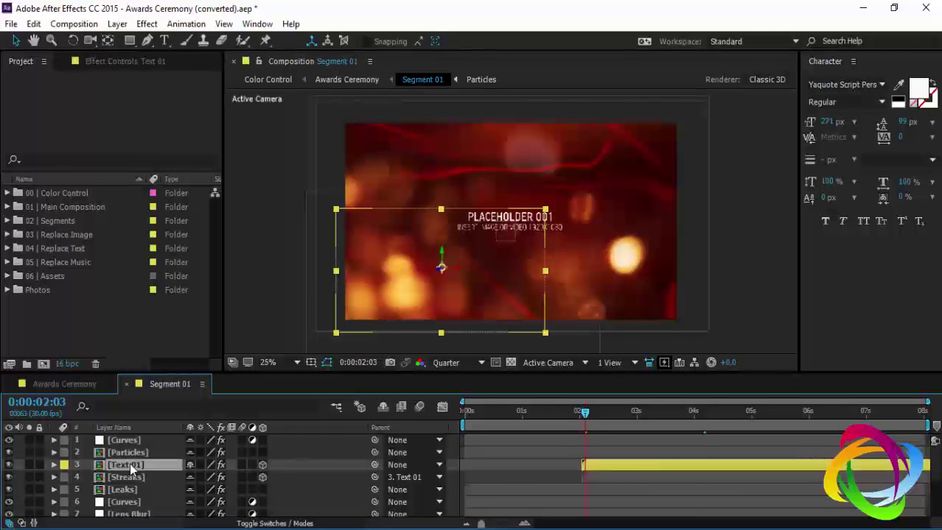
pyautogui.click(9, 465)
pyautogui.click(9, 464)
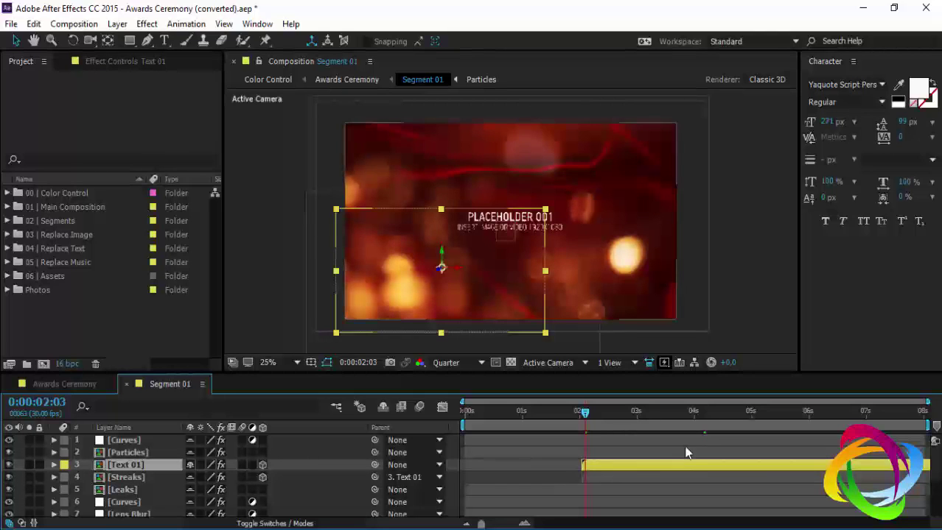
pyautogui.click(696, 417)
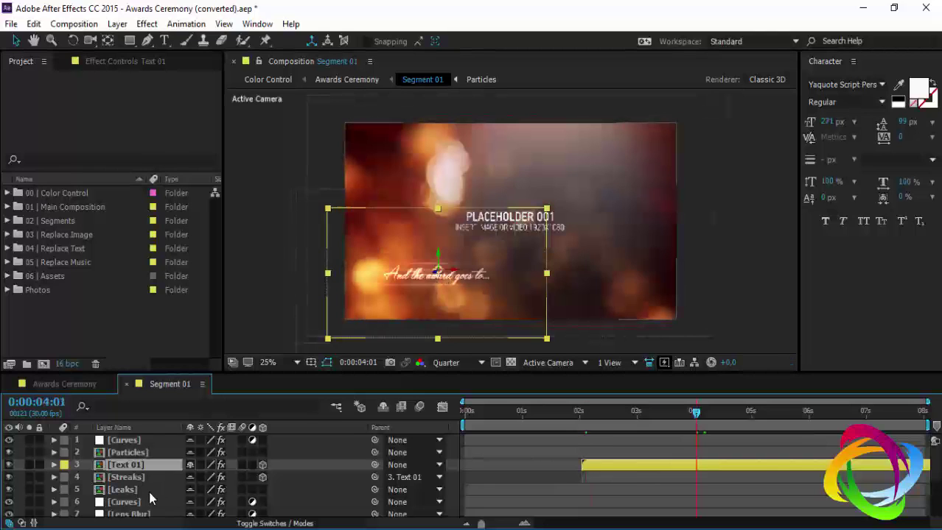
# - Zoom the preview to 50% and open Text 01, selecting its text layer
pyautogui.scroll(-2, 149, 498)
pyautogui.scroll(-1, 149, 499)
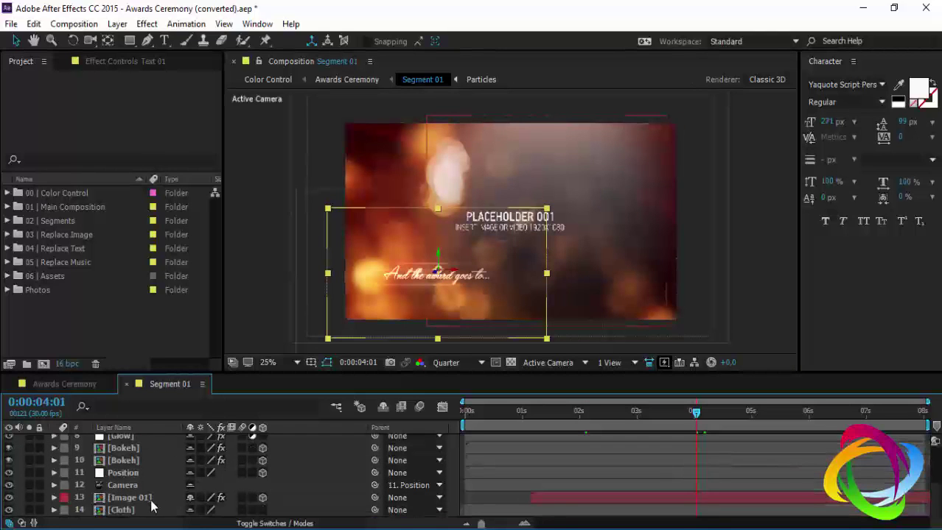
pyautogui.scroll(3, 148, 508)
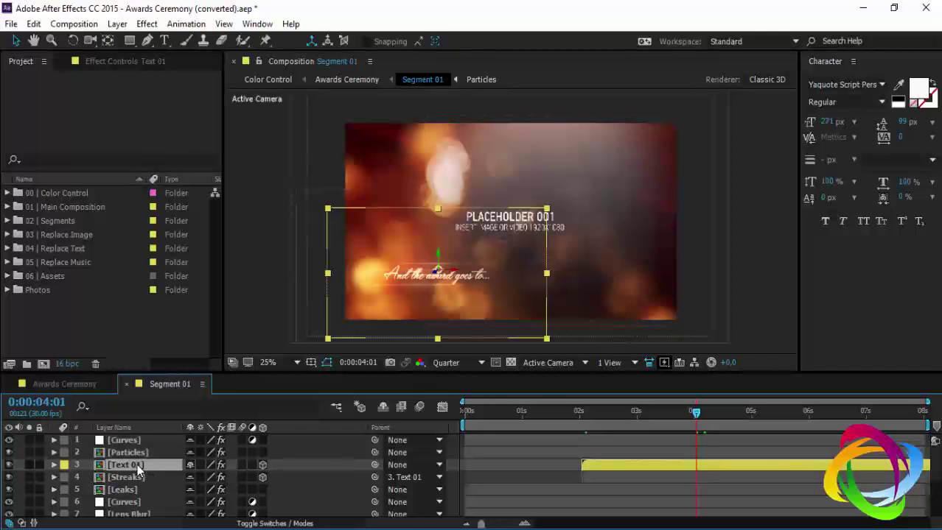
pyautogui.press('.')
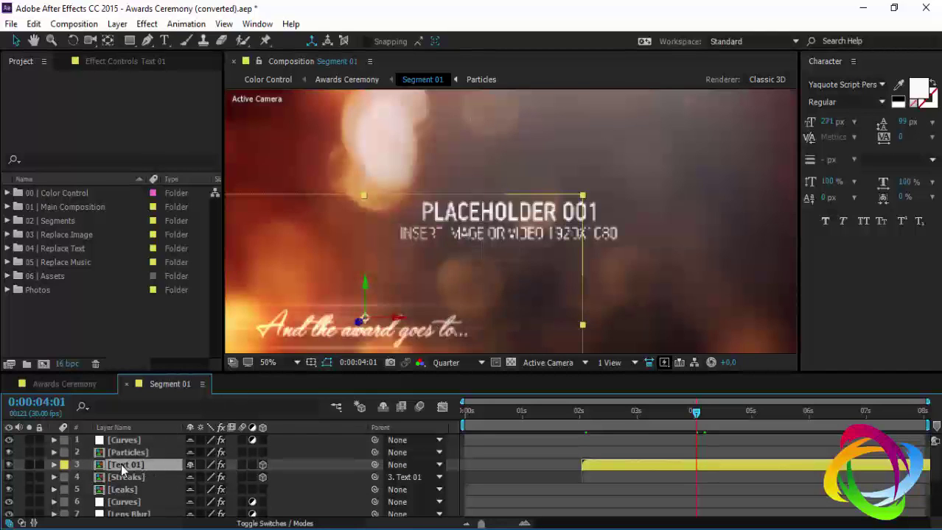
pyautogui.doubleClick(121, 465)
pyautogui.click(155, 443)
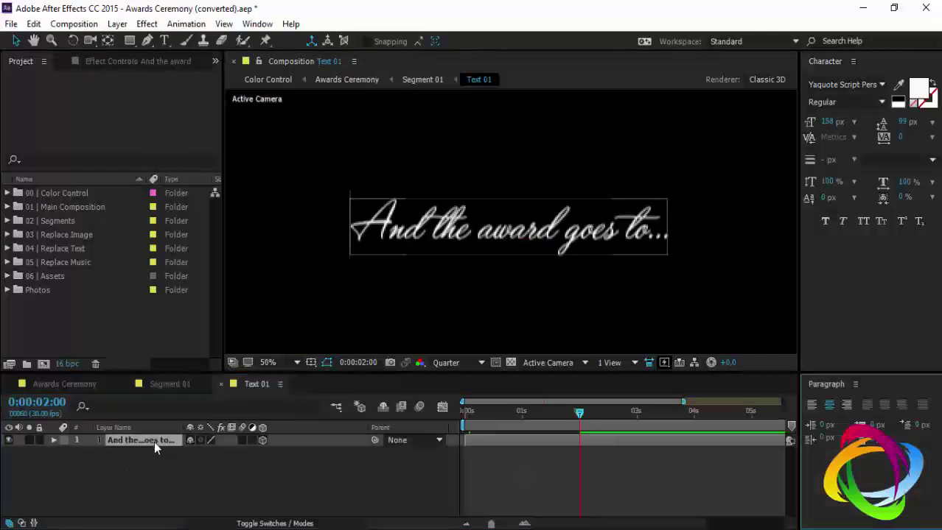
# - Change the title to 'Photoembranco' and set its font size to 318 px
pyautogui.doubleClick(154, 441)
pyautogui.write('Ph')
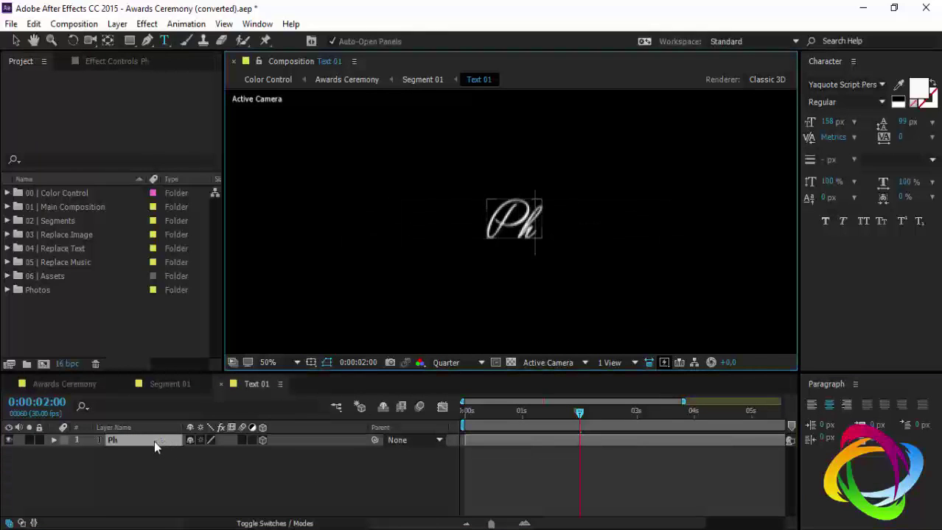
pyautogui.write('otoembran')
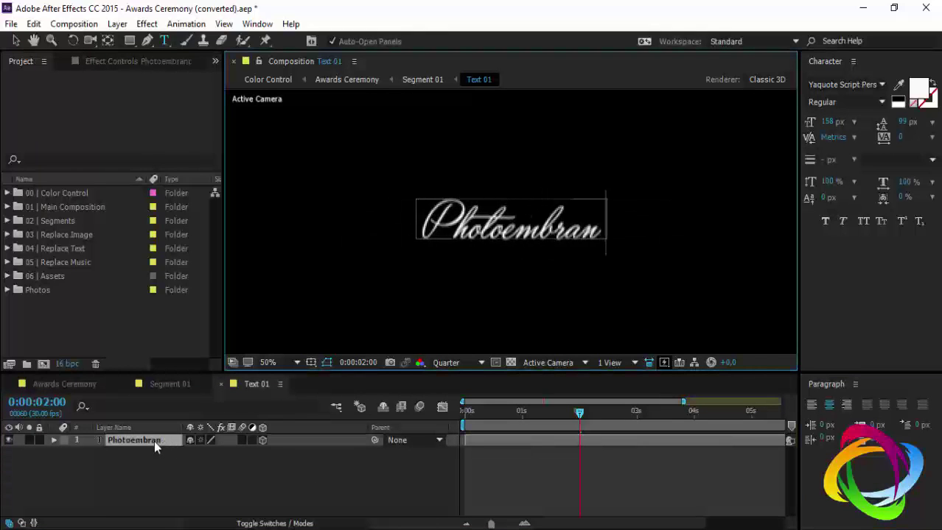
pyautogui.write('co')
pyautogui.click(154, 441)
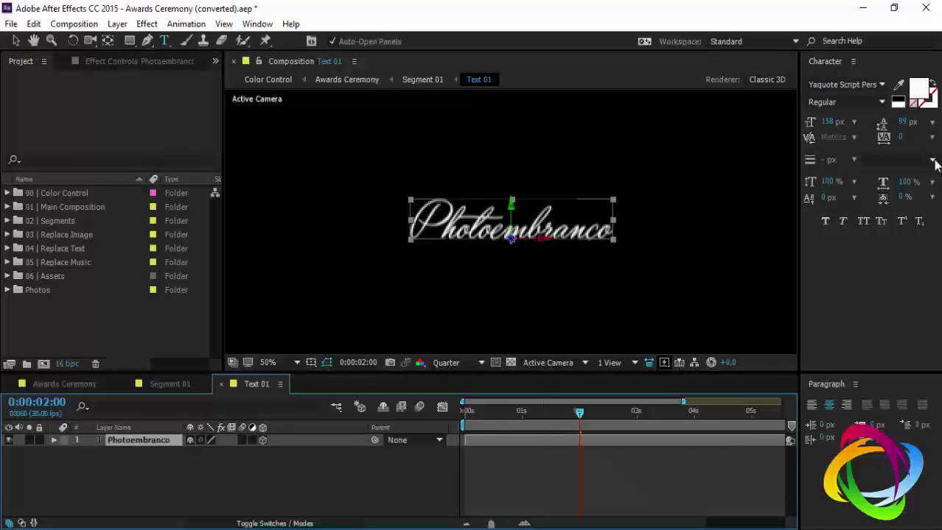
pyautogui.moveTo(828, 122); pyautogui.dragTo(906, 112)
pyautogui.scroll(-1, 535, 238)
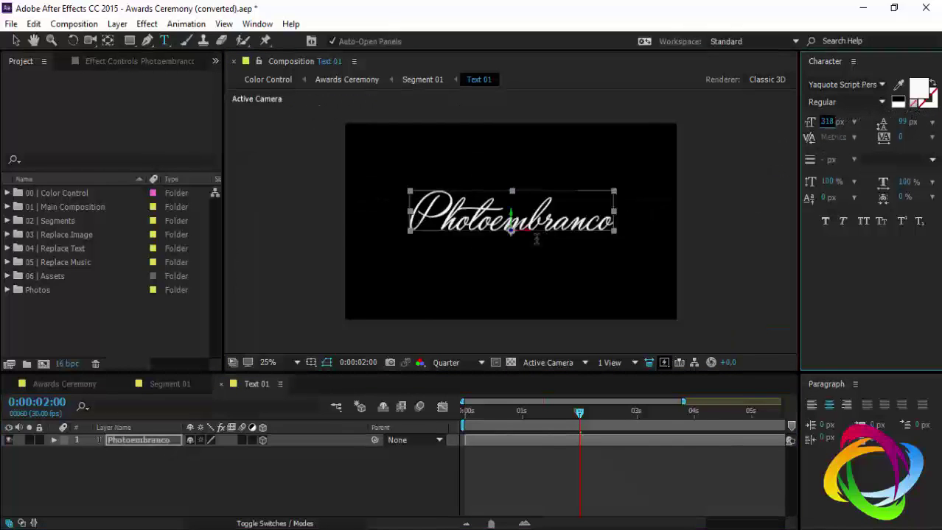
pyautogui.click(220, 383)
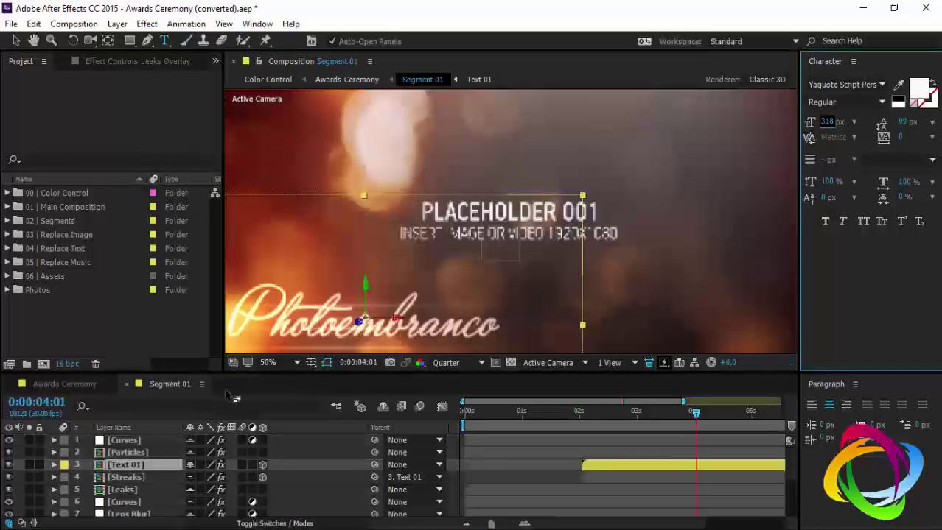
pyautogui.press('Return')
# - Switch back to the Selection tool and open the Image 01 composition
pyautogui.press('v')
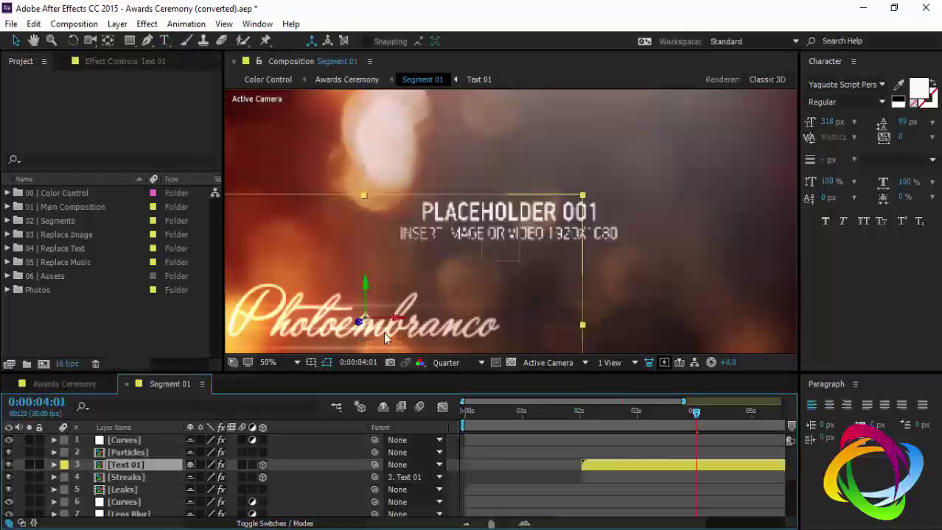
pyautogui.scroll(-2, 179, 474)
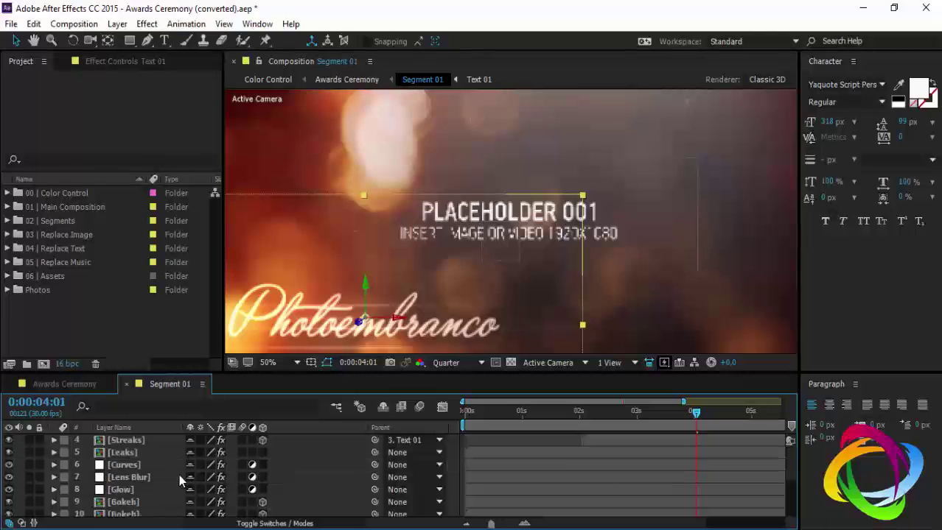
pyautogui.scroll(-2, 178, 475)
pyautogui.doubleClick(129, 499)
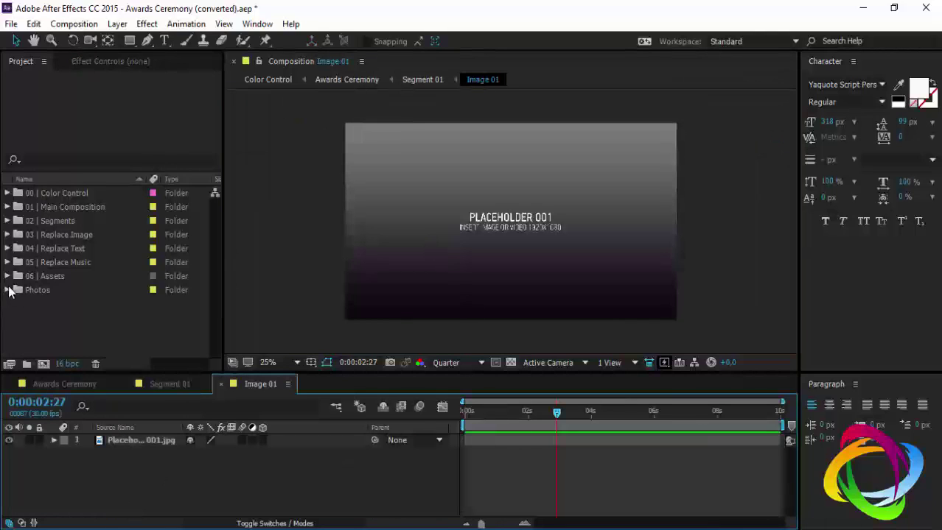
# - Browse the Photos folder and pick the couple photo 75913_large.jpg
pyautogui.click(8, 290)
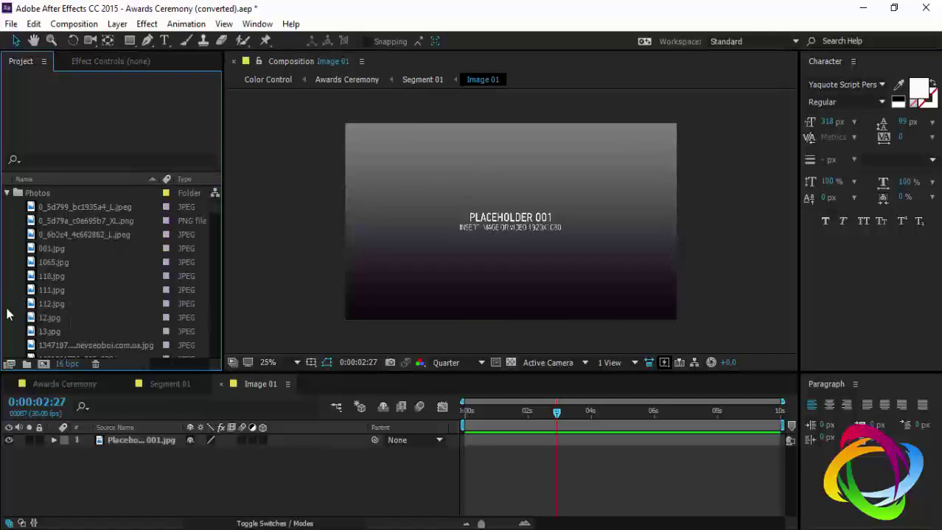
pyautogui.scroll(-5, 36, 310)
pyautogui.click(76, 303)
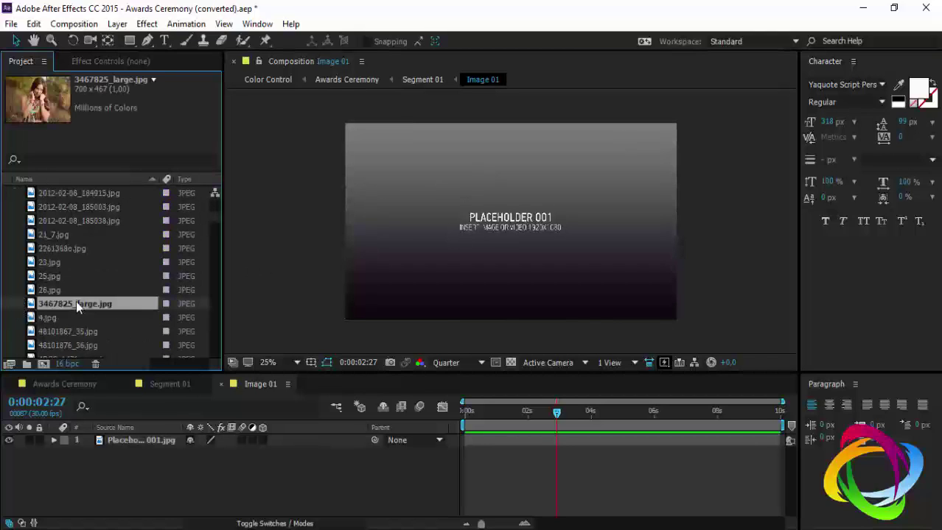
pyautogui.click(63, 329)
pyautogui.scroll(-3, 68, 316)
pyautogui.click(71, 292)
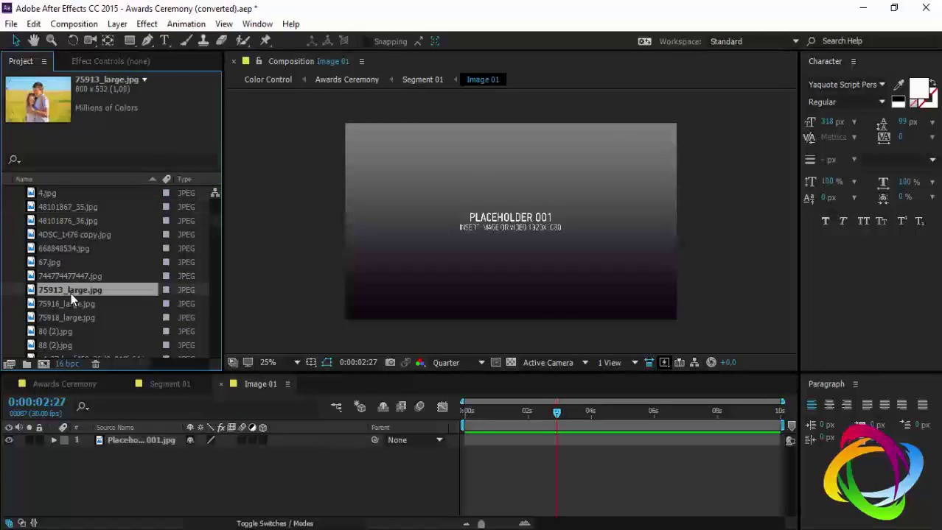
pyautogui.click(68, 304)
pyautogui.click(69, 294)
# - Add 75913_large.jpg to Image 01 and scale it to 261%
pyautogui.moveTo(72, 289); pyautogui.dragTo(107, 440)
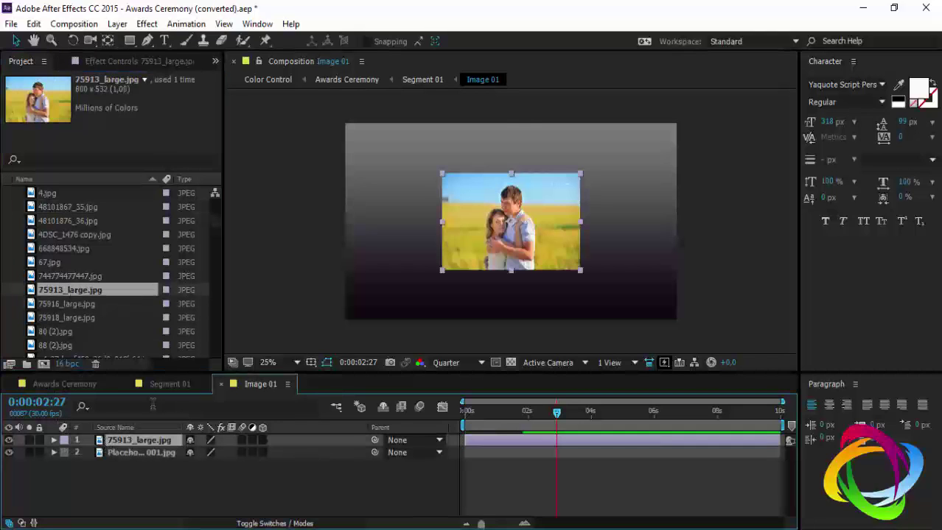
pyautogui.press('s')
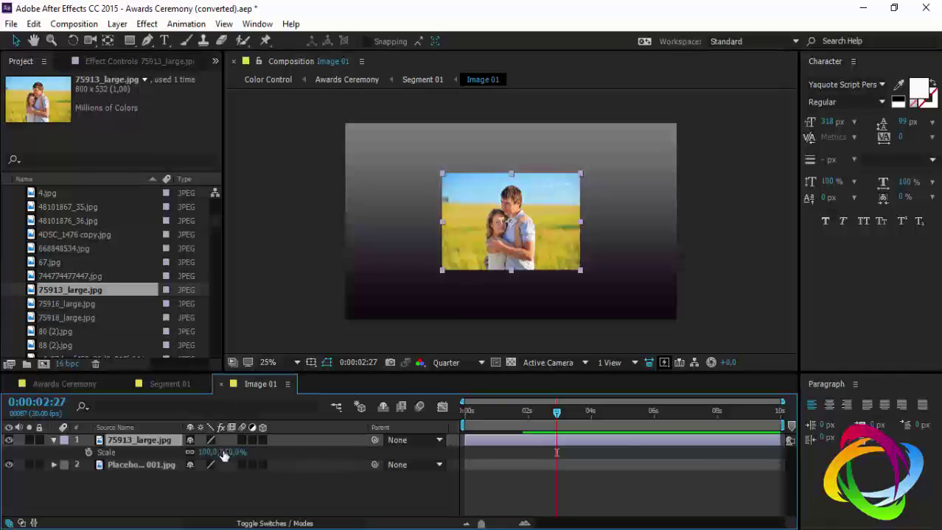
pyautogui.moveTo(224, 452); pyautogui.dragTo(335, 450)
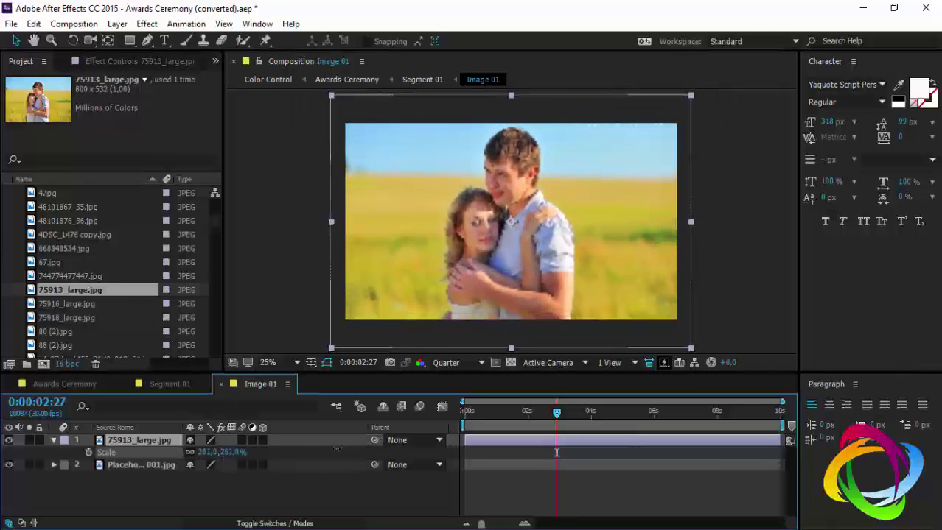
# - Return to Segment 01 and set the viewer zoom to 25%
pyautogui.click(221, 384)
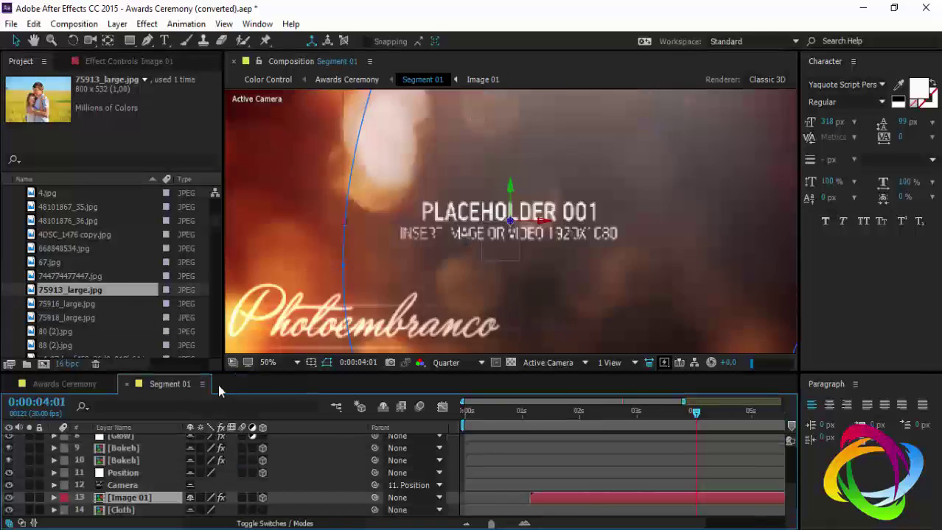
pyautogui.press(',')
pyautogui.press(',')
pyautogui.press(',')
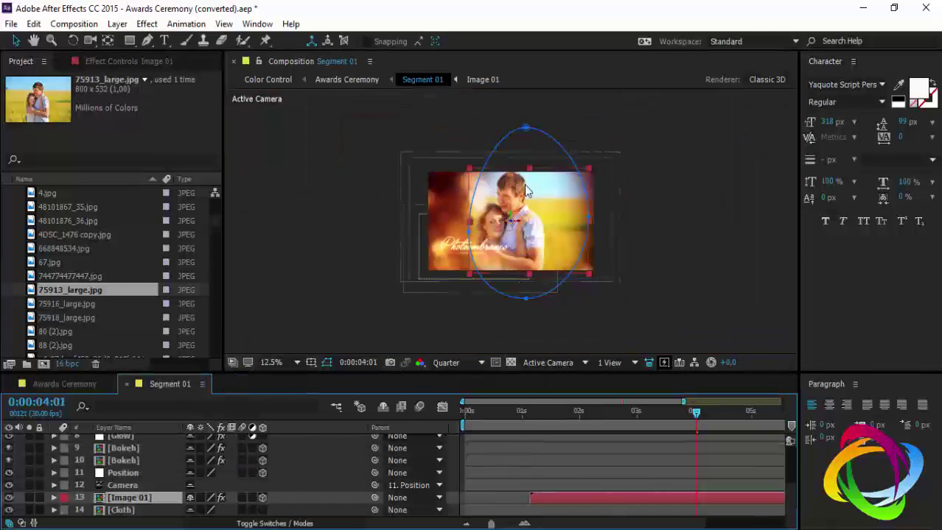
pyautogui.press('.')
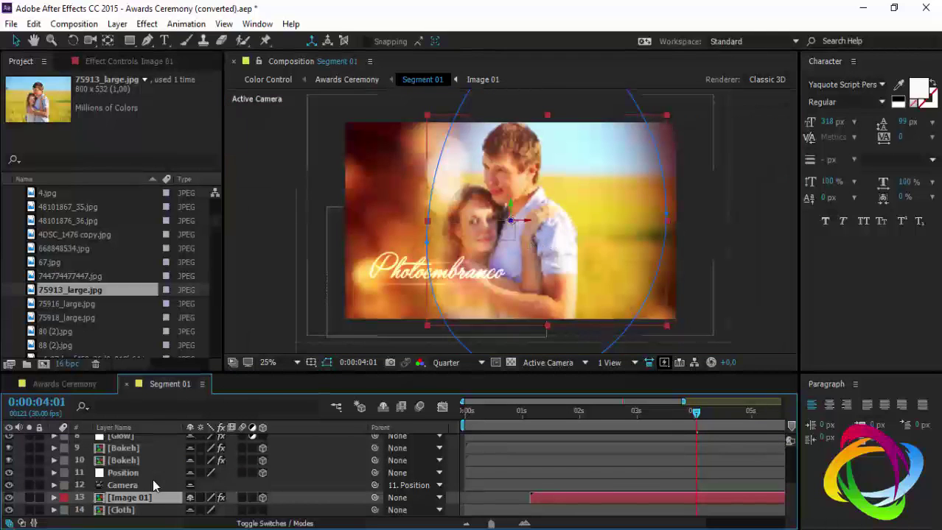
# - Drag the Image 01 layer's oval mask left to reframe the couple photo
pyautogui.click(54, 499)
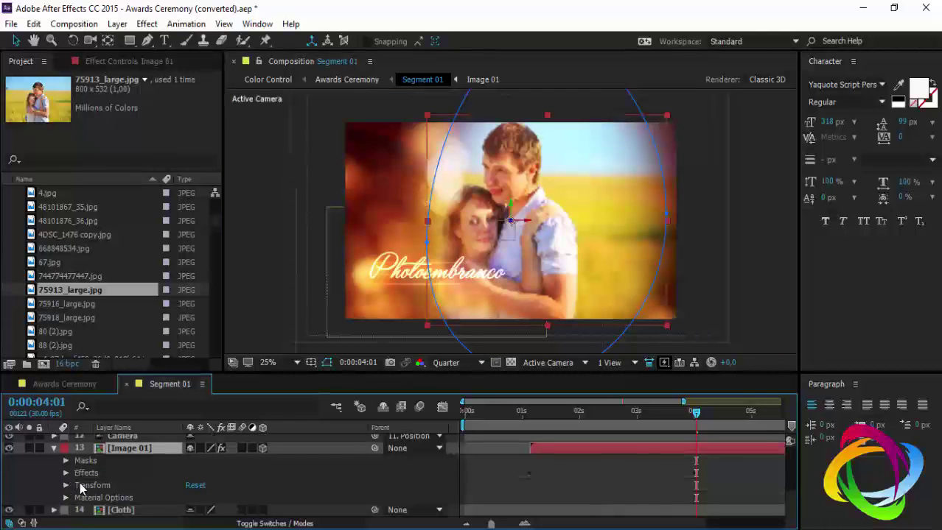
pyautogui.click(89, 462)
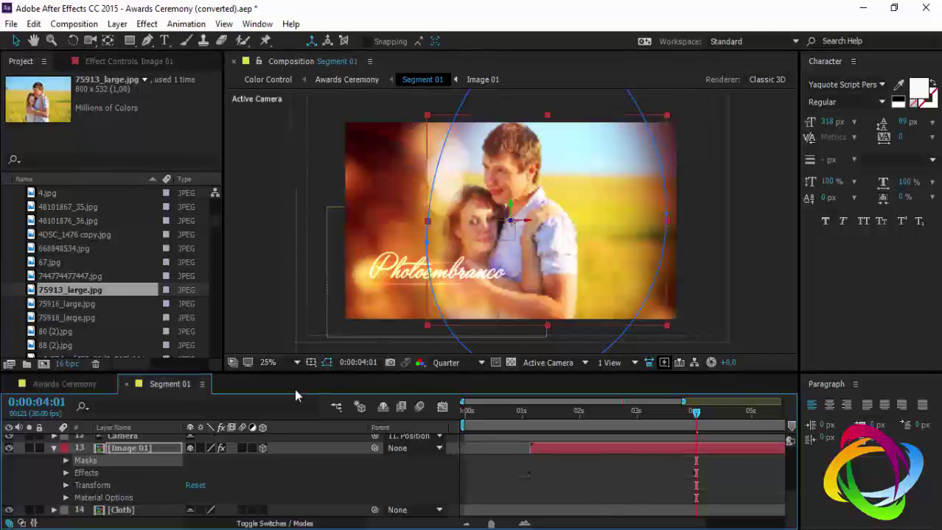
pyautogui.click(427, 244)
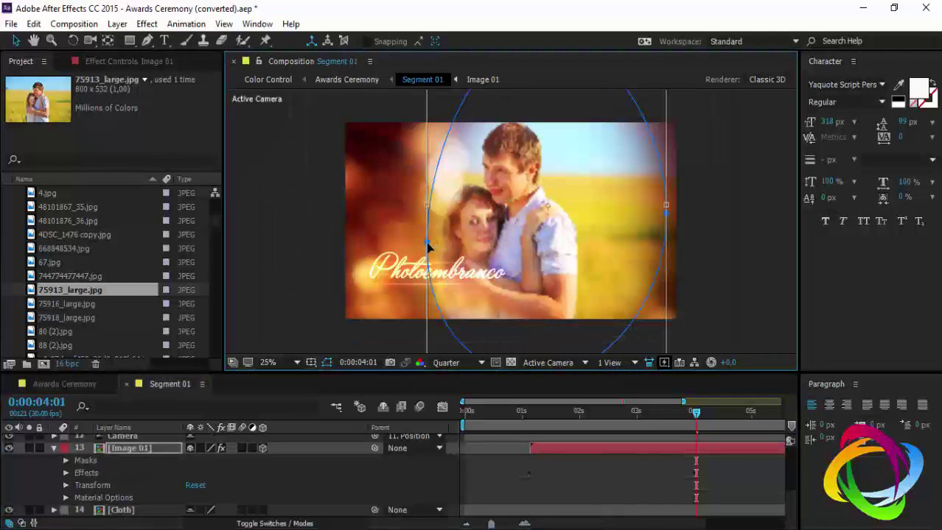
pyautogui.moveTo(508, 232); pyautogui.dragTo(339, 250)
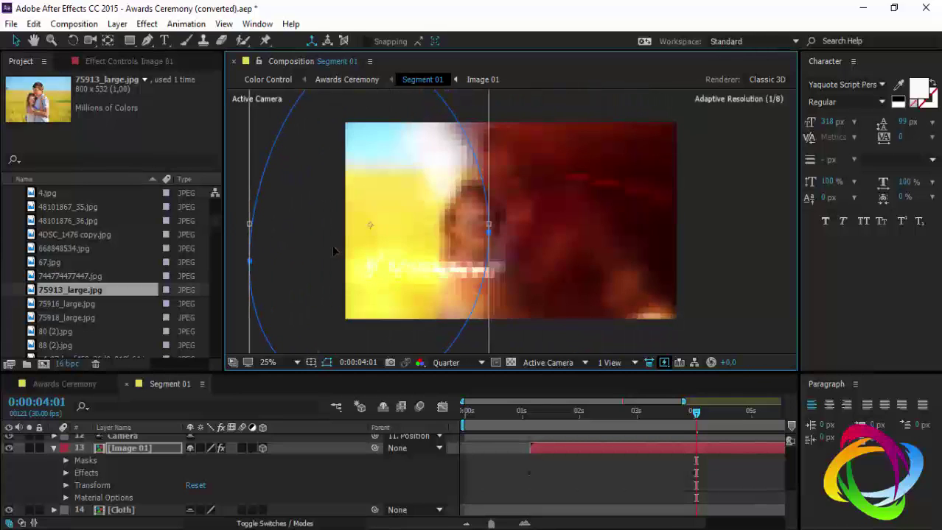
pyautogui.moveTo(321, 246)
pyautogui.mouseDown()
pyautogui.moveTo(481, 236)
pyautogui.moveTo(470, 238)
pyautogui.mouseUp()
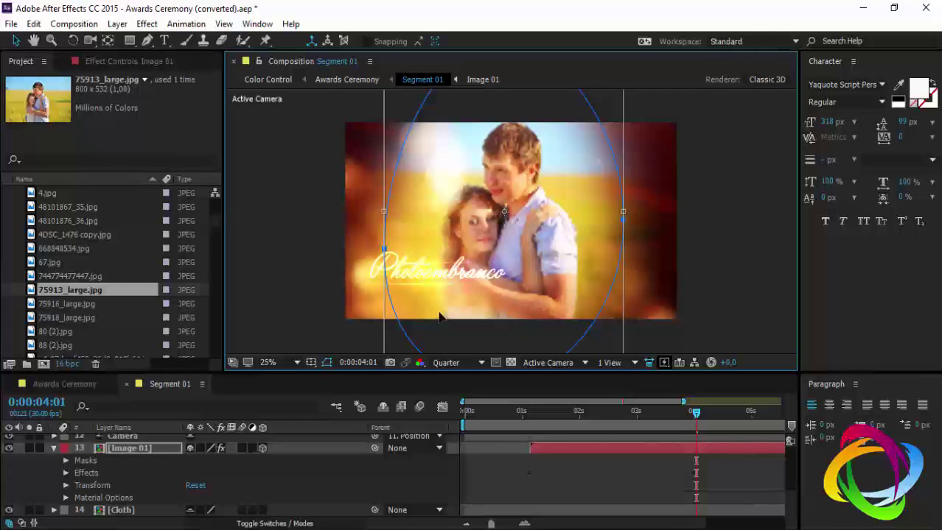
pyautogui.moveTo(504, 183)
pyautogui.mouseDown()
pyautogui.moveTo(412, 170)
pyautogui.moveTo(495, 182)
pyautogui.mouseUp()
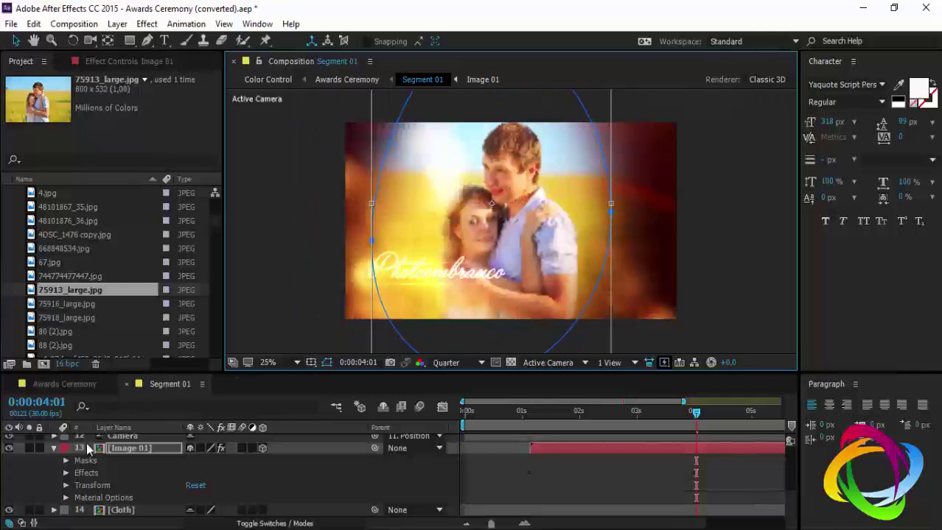
pyautogui.click(54, 448)
pyautogui.scroll(5, 151, 470)
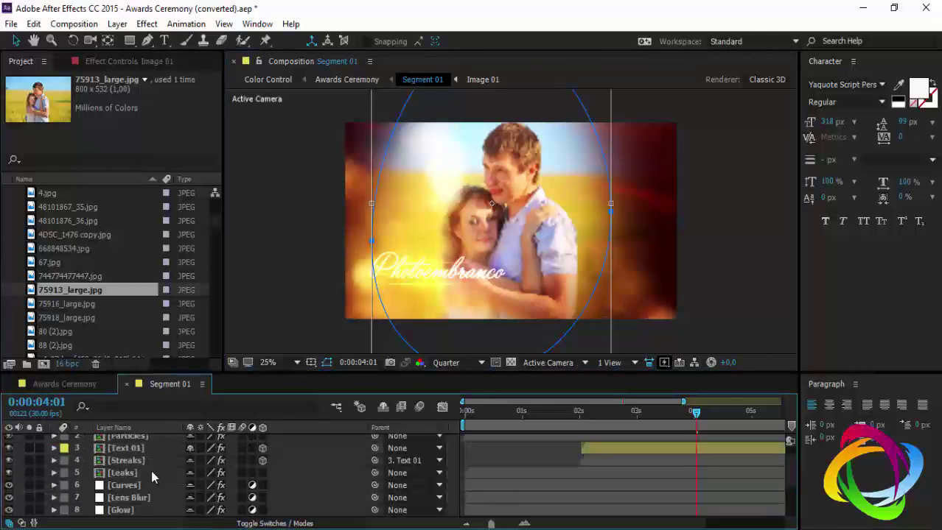
# - Open Segment 02 at 0:00:02:28 and then its Text 02 composition
pyautogui.click(126, 384)
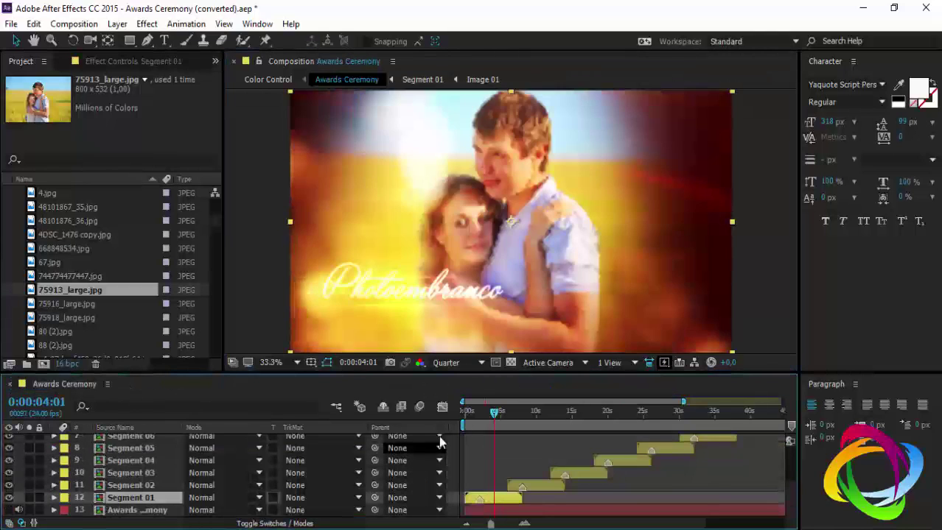
pyautogui.scroll(-2, 506, 259)
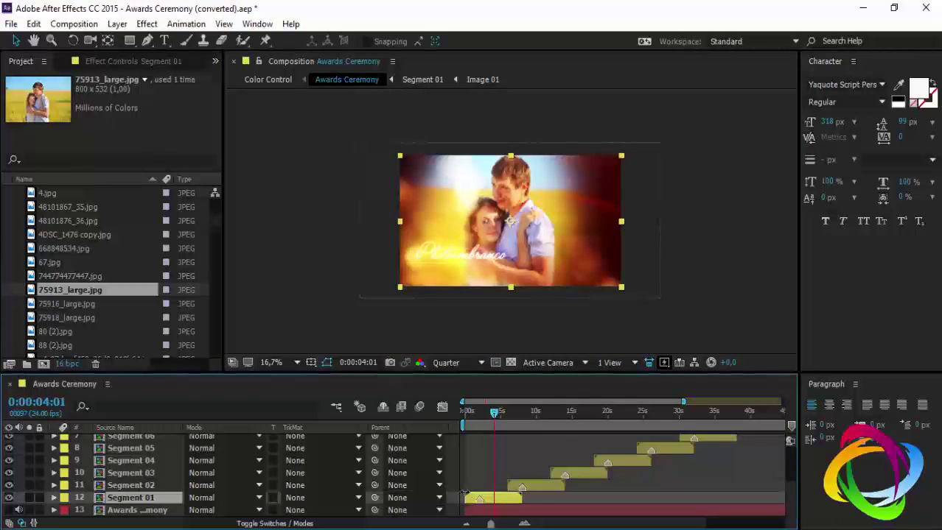
pyautogui.click(536, 486)
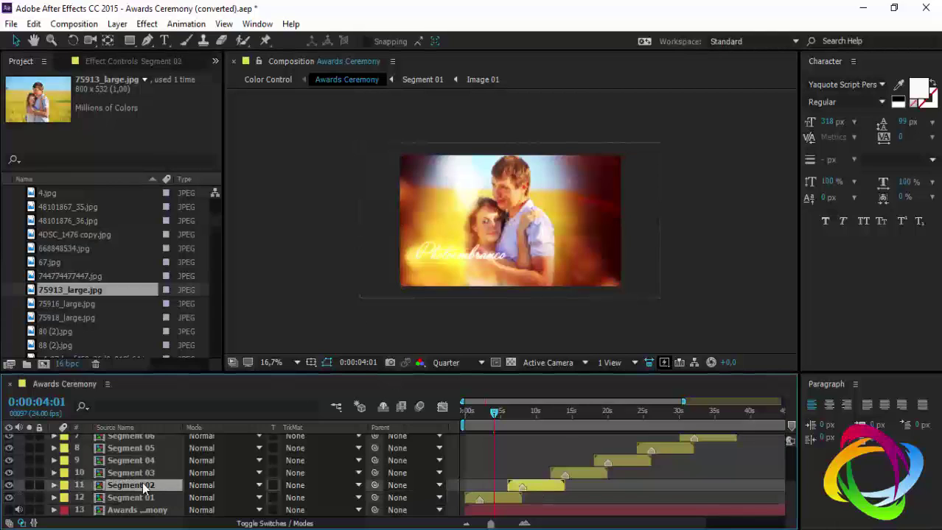
pyautogui.doubleClick(541, 486)
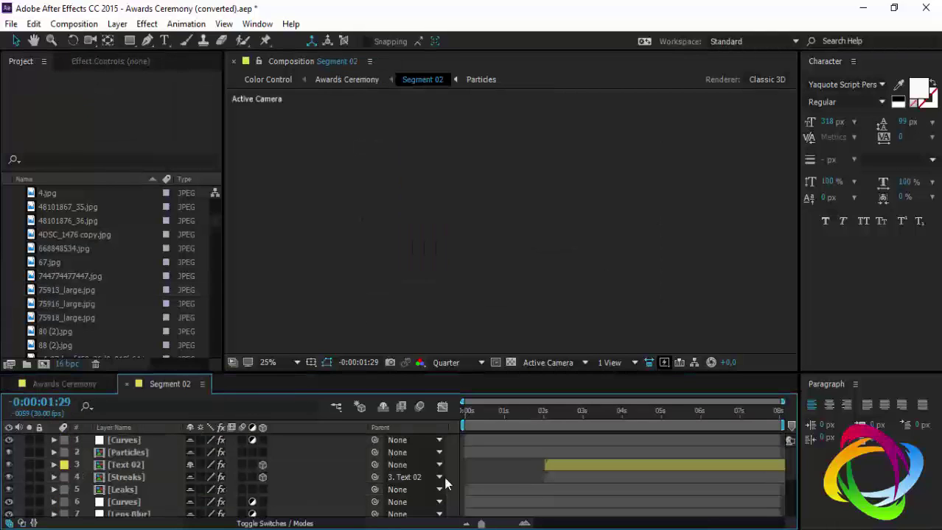
pyautogui.click(579, 430)
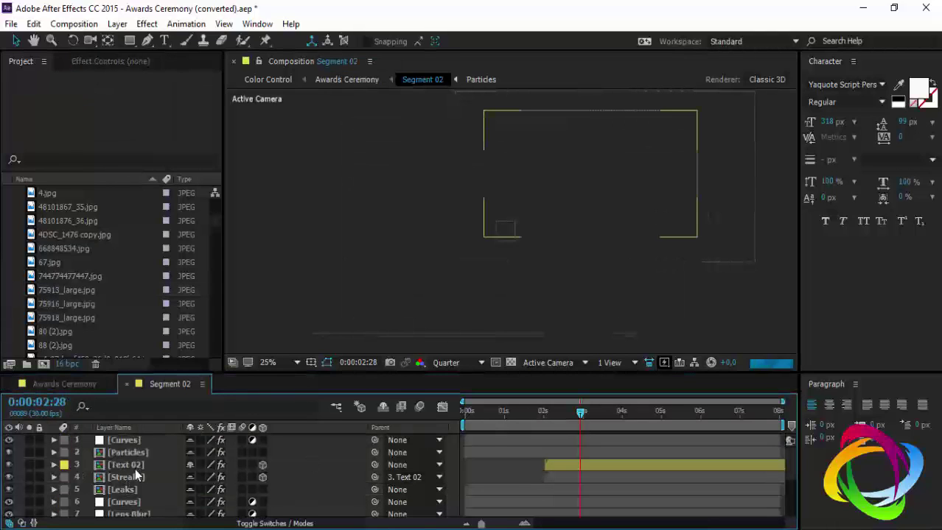
pyautogui.click(135, 464)
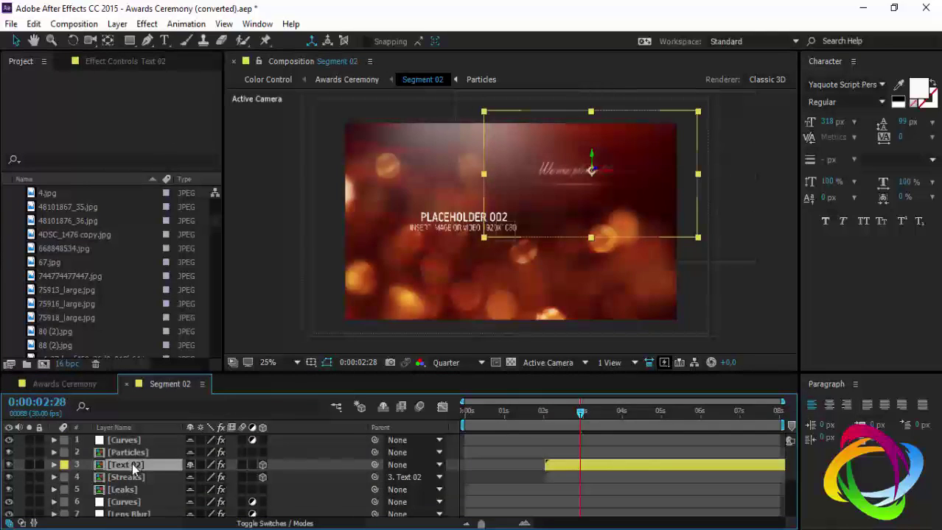
pyautogui.doubleClick(131, 463)
# - Retype the Text 02 title as the author's name, correcting a typo along the way
pyautogui.doubleClick(127, 440)
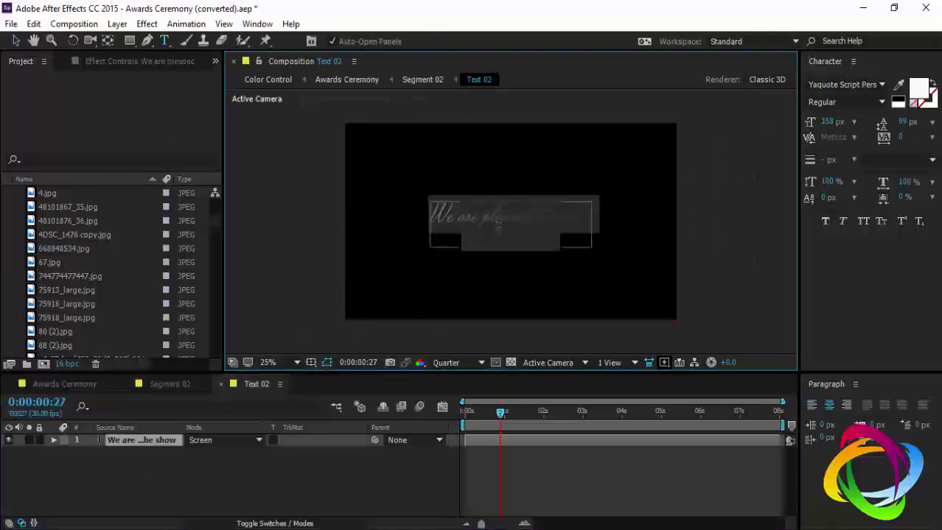
pyautogui.scroll(4, 498, 229)
pyautogui.scroll(-2, 493, 233)
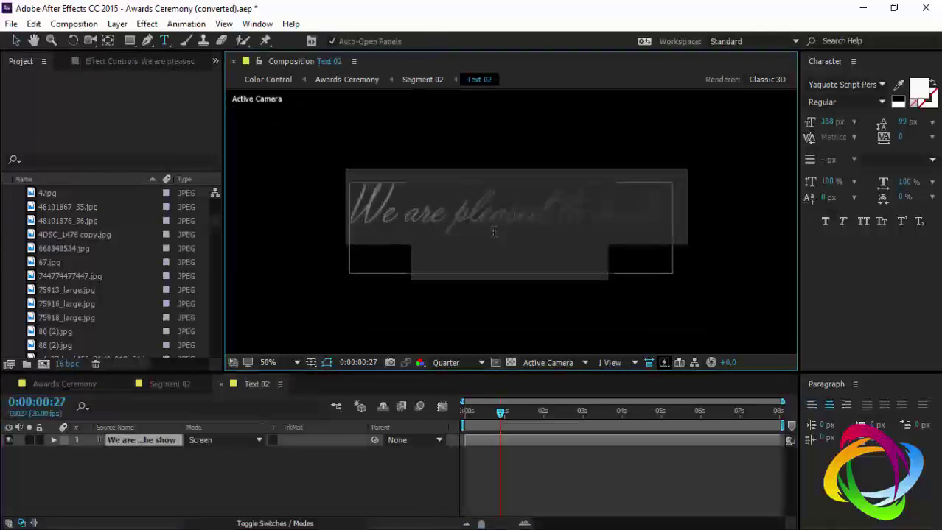
pyautogui.write('H')
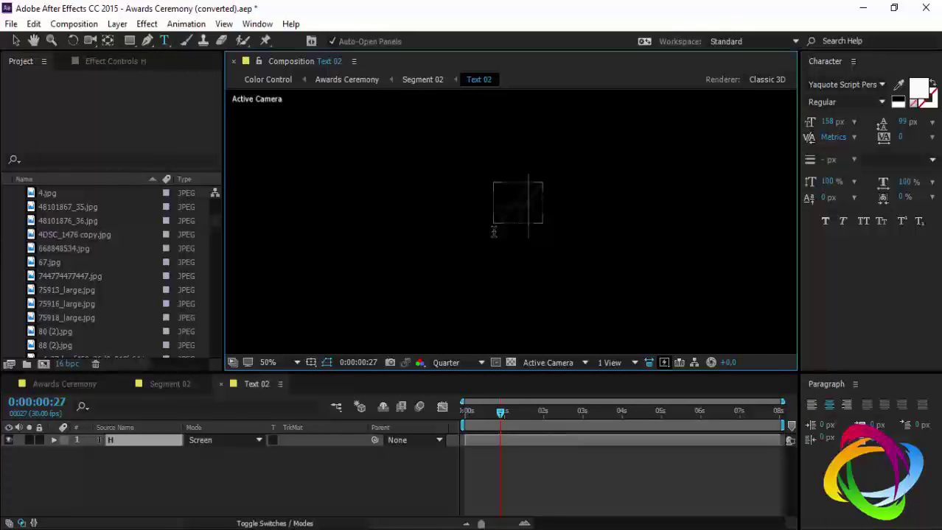
pyautogui.write('élio R')
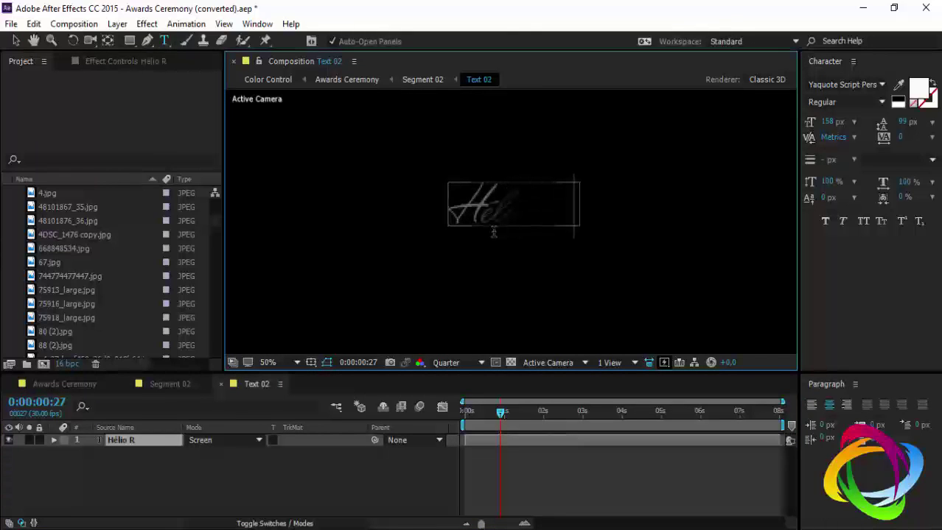
pyautogui.press('BackSpace')
pyautogui.press('BackSpace')
pyautogui.press('BackSpace')
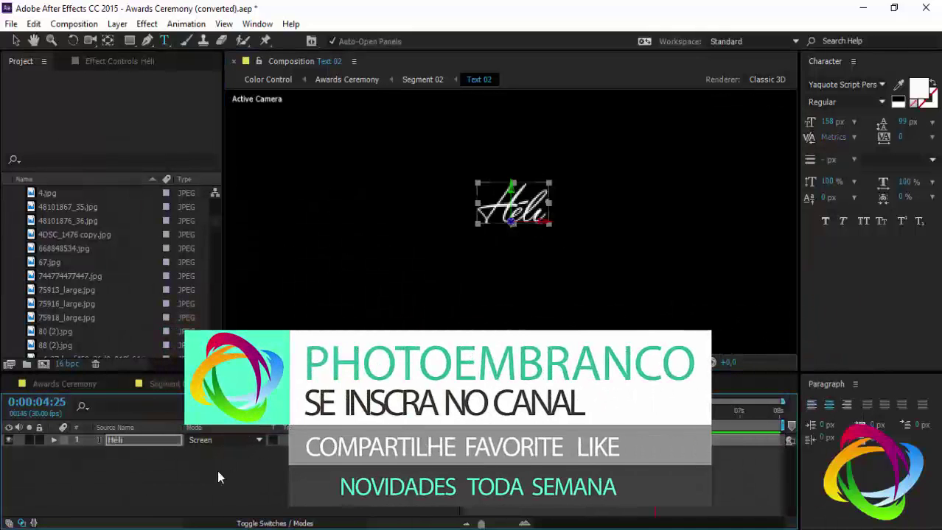
pyautogui.press('BackSpace')
pyautogui.press('BackSpace')
pyautogui.press('BackSpace')
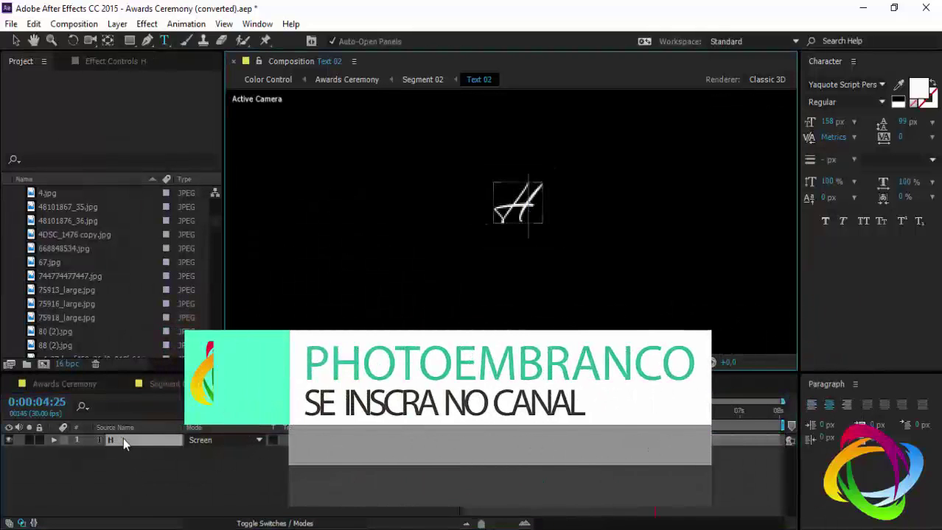
pyautogui.write('élio')
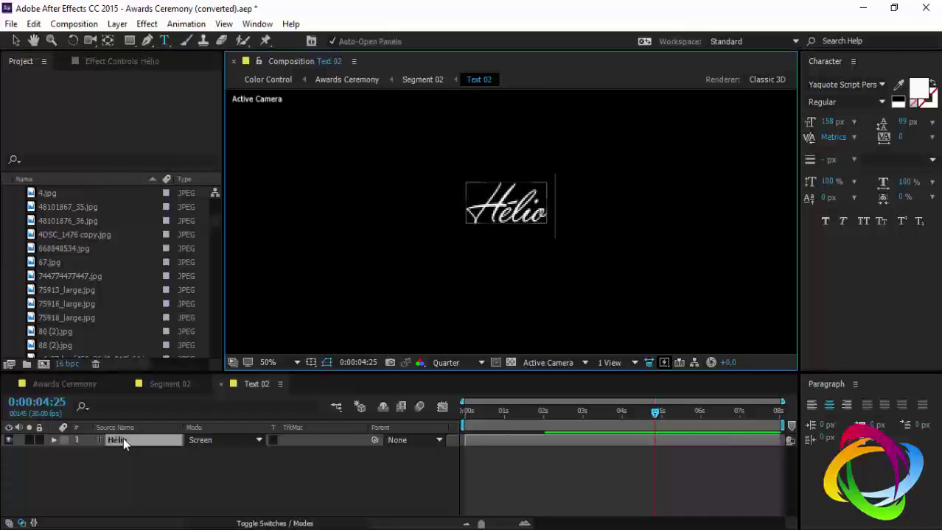
pyautogui.write(' Reis')
pyautogui.click(136, 458)
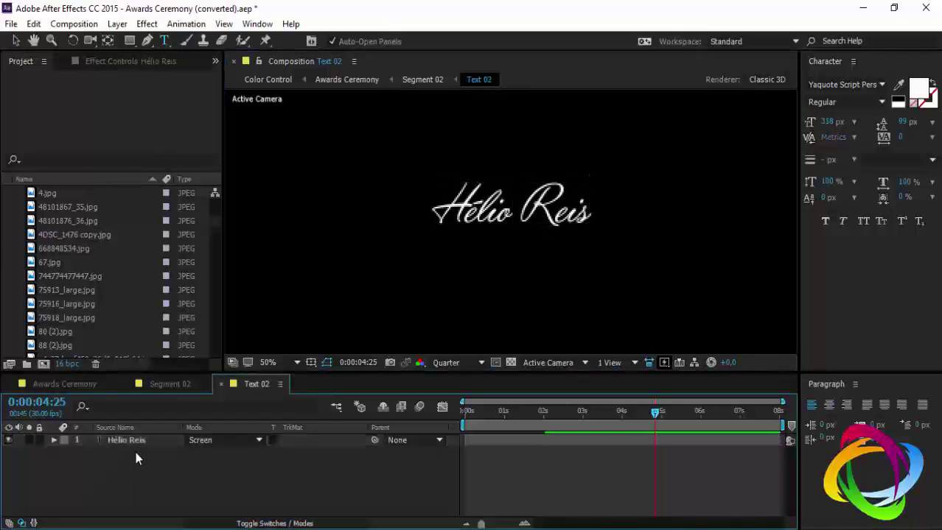
# - Enlarge the renamed title to about 337 px and go back to Segment 02
pyautogui.click(133, 440)
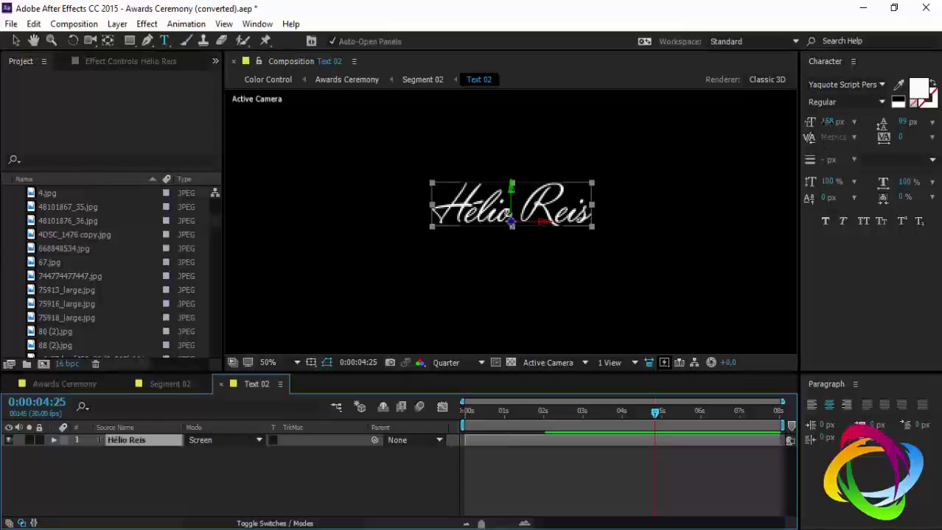
pyautogui.moveTo(828, 121); pyautogui.dragTo(870, 122)
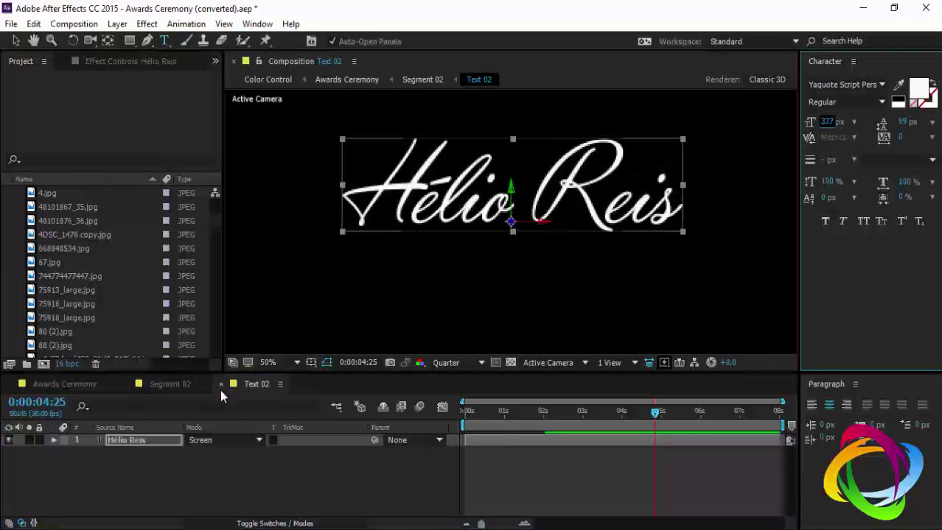
pyautogui.click(219, 383)
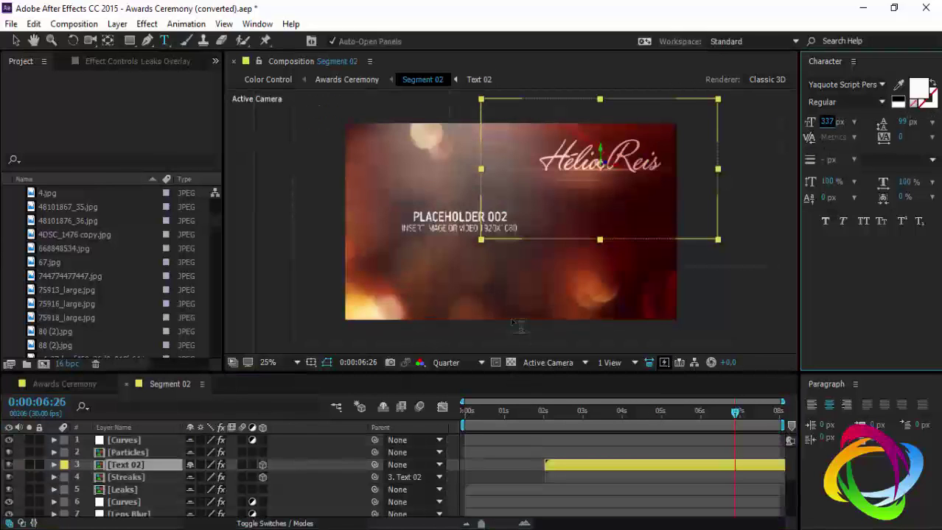
# - Open the Image 02 placeholder comp and add AB08.jpg above the placeholder image
pyautogui.scroll(-5, 129, 501)
pyautogui.click(131, 510)
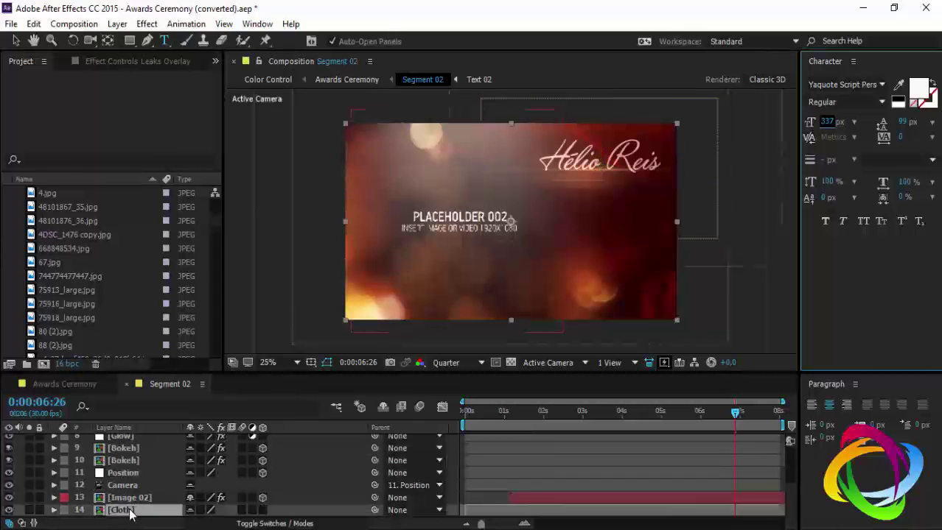
pyautogui.click(135, 498)
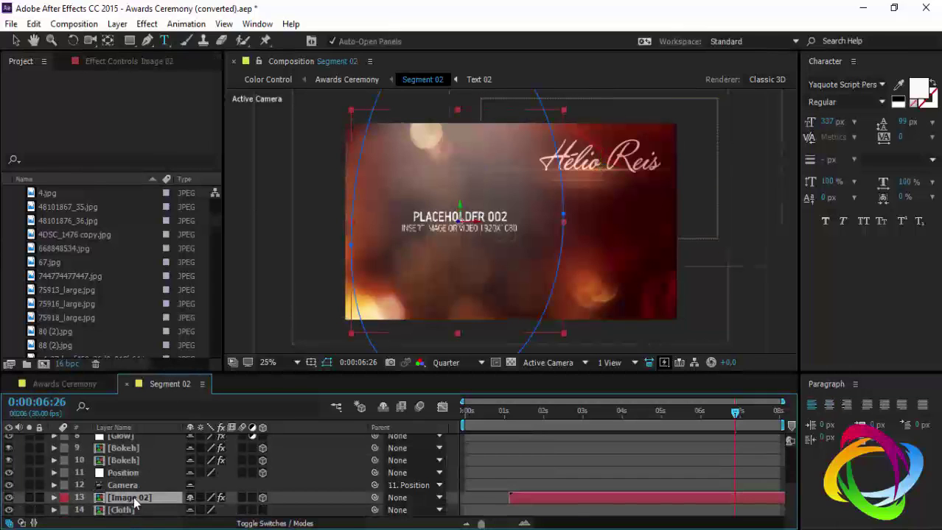
pyautogui.doubleClick(135, 499)
pyautogui.scroll(-5, 76, 305)
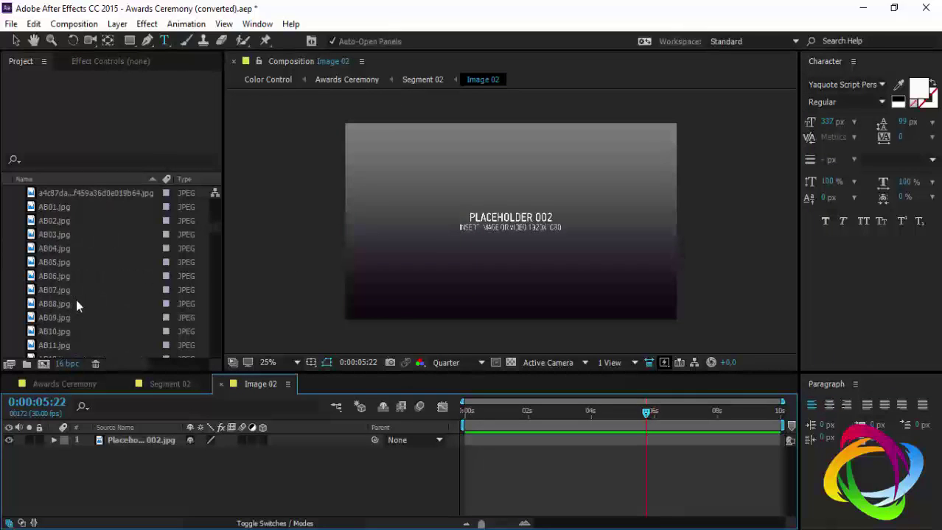
pyautogui.moveTo(54, 304); pyautogui.dragTo(99, 441)
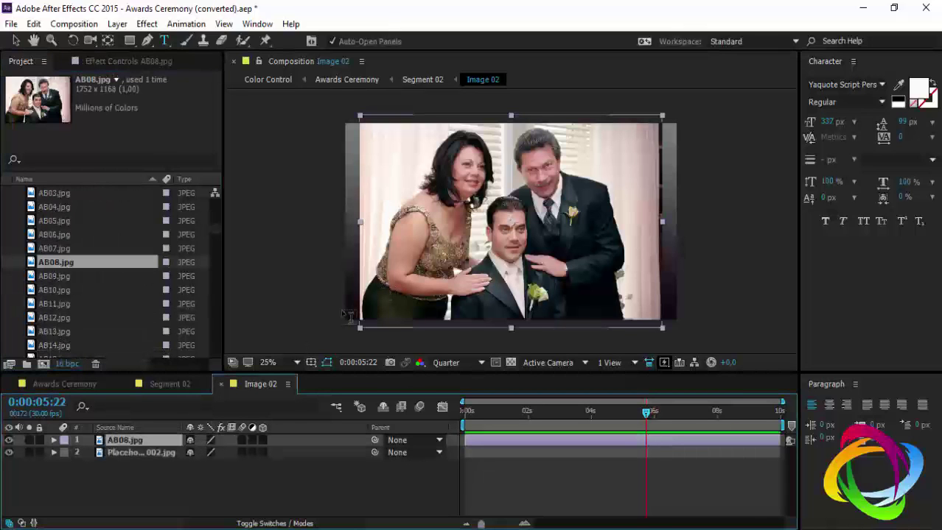
# - Scale the AB08.jpg photo up to about 130% and shift it down to frame the faces
pyautogui.press('s')
pyautogui.moveTo(230, 453); pyautogui.dragTo(255, 452)
pyautogui.press('v')
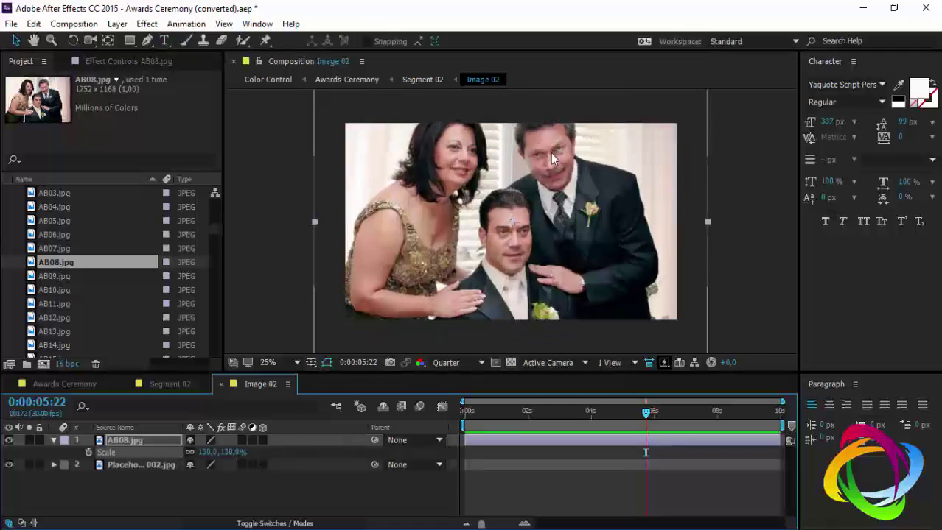
pyautogui.moveTo(550, 153); pyautogui.dragTo(550, 183)
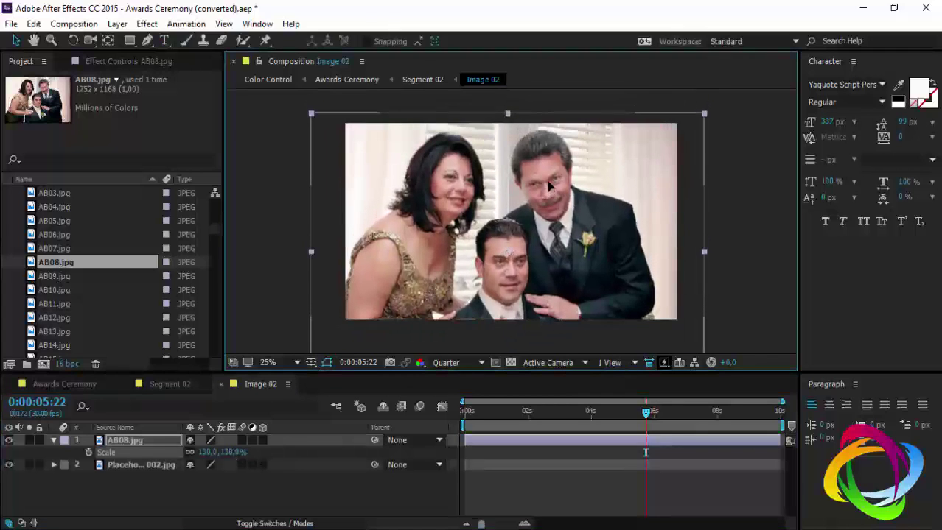
pyautogui.click(220, 384)
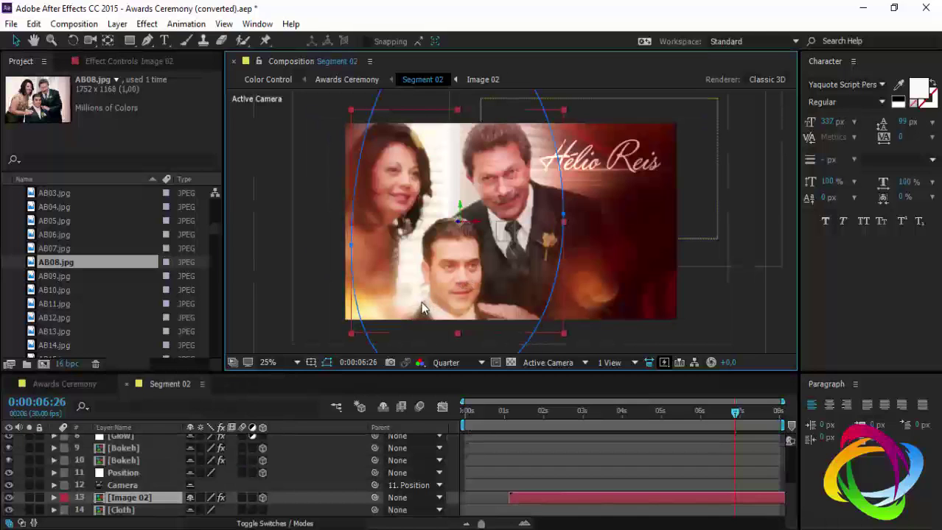
# - Widen Image 02's oval mask on both sides in Segment 02, then return to Awards Ceremony
pyautogui.click(54, 499)
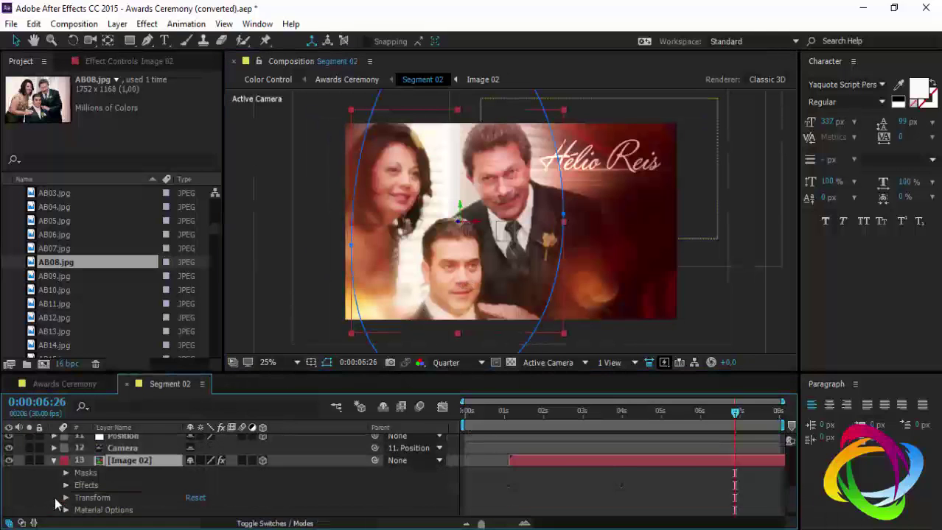
pyautogui.click(86, 473)
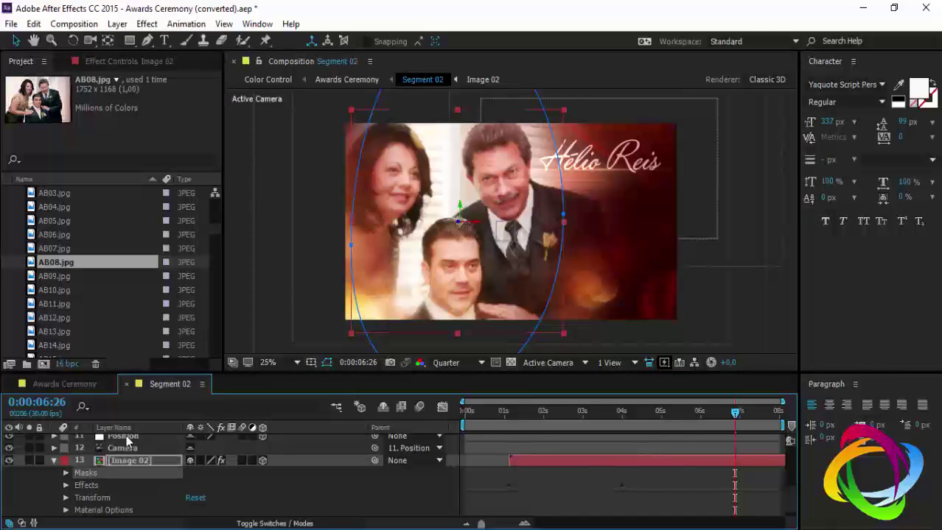
pyautogui.click(563, 217)
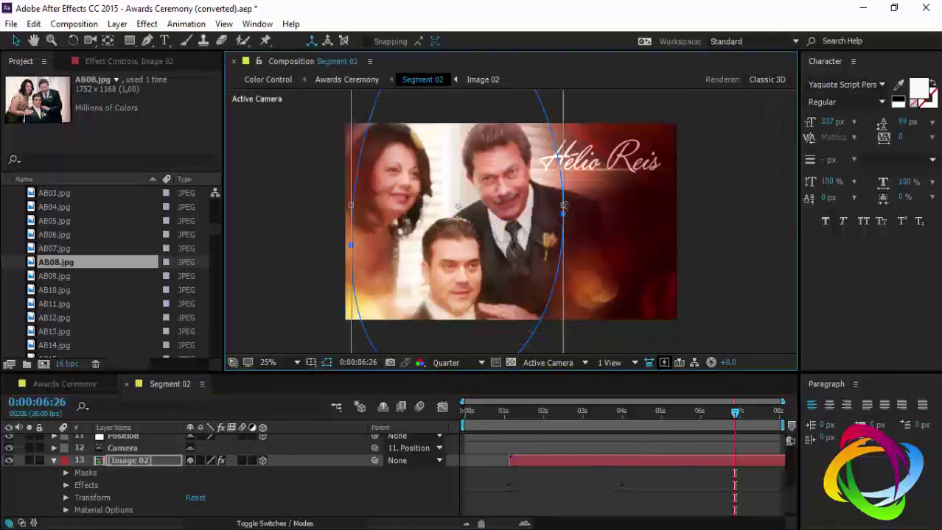
pyautogui.moveTo(563, 206); pyautogui.dragTo(572, 209)
pyautogui.moveTo(581, 206); pyautogui.dragTo(588, 207)
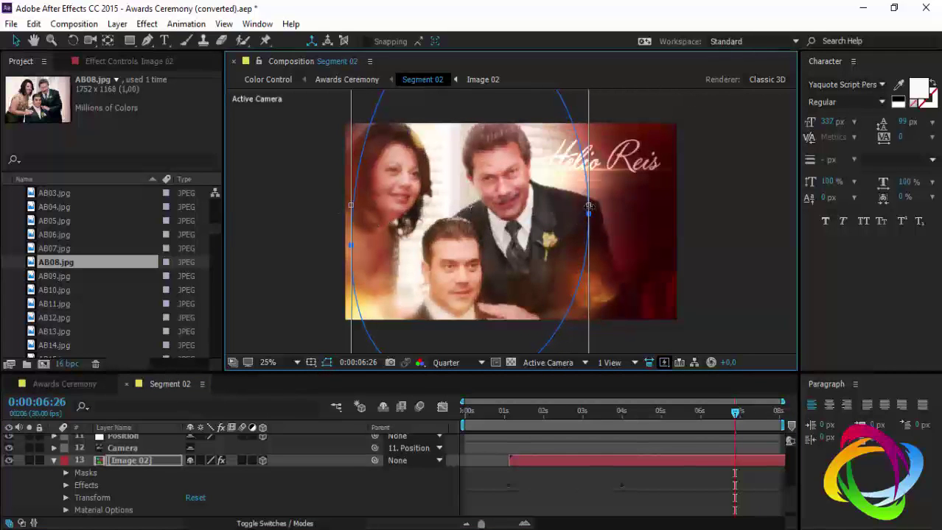
pyautogui.moveTo(589, 207); pyautogui.dragTo(596, 207)
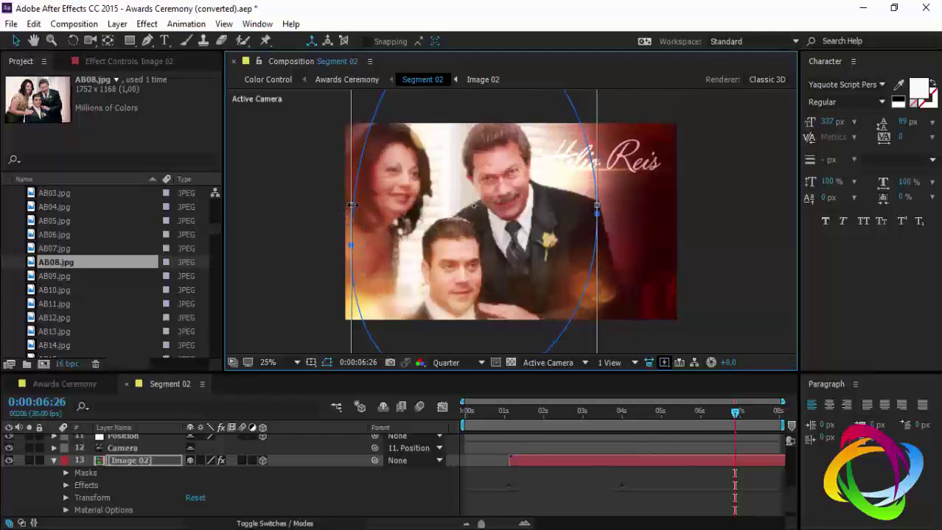
pyautogui.moveTo(352, 207); pyautogui.dragTo(345, 206)
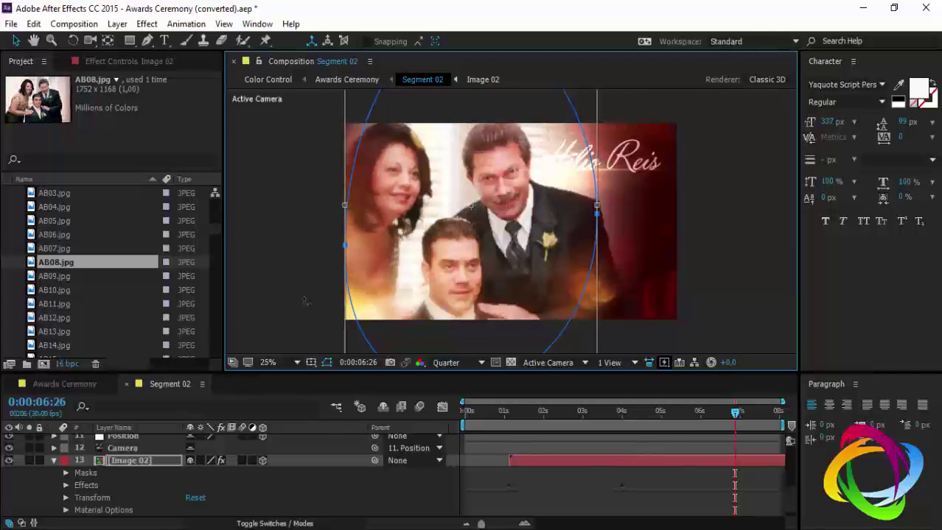
pyautogui.click(53, 460)
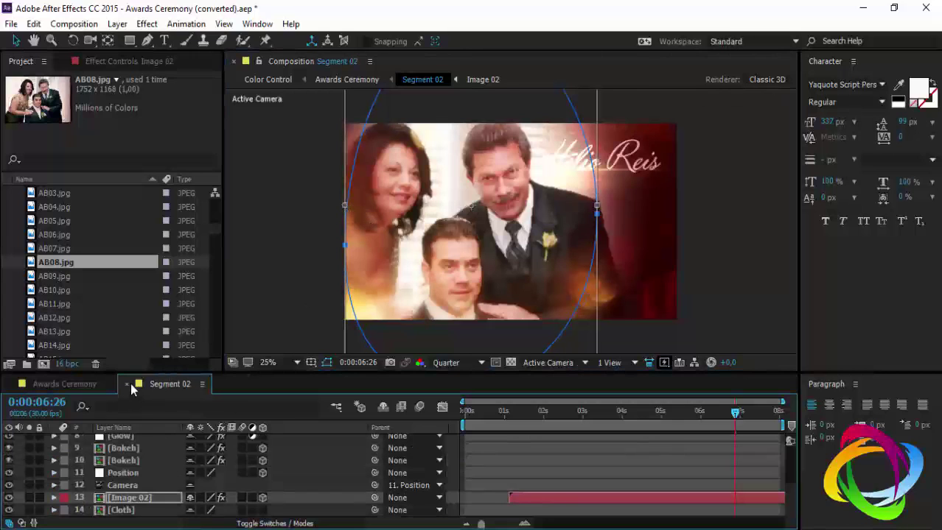
pyautogui.hotkey('ctrl', 'w')
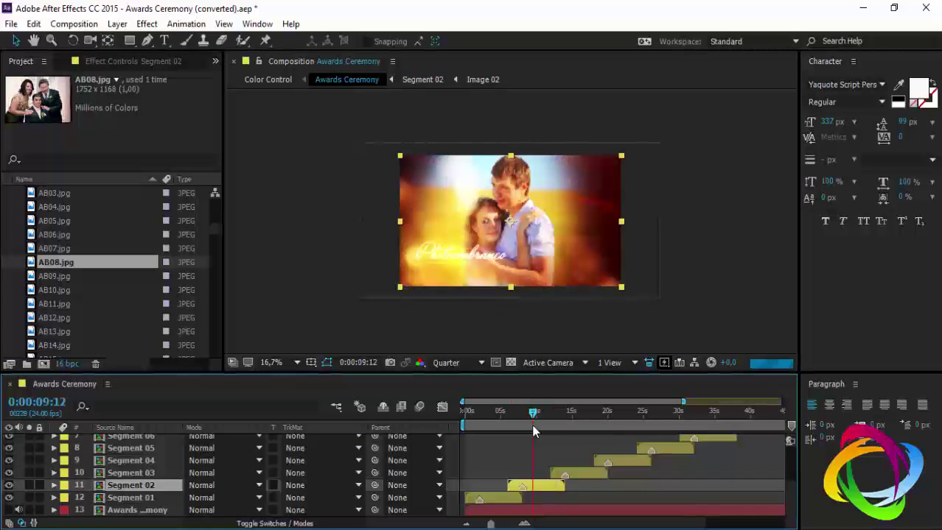
# - Scrub the Awards Ceremony timeline to view the new photo, ending at 0:00:05:03
pyautogui.click(488, 427)
pyautogui.click(532, 427)
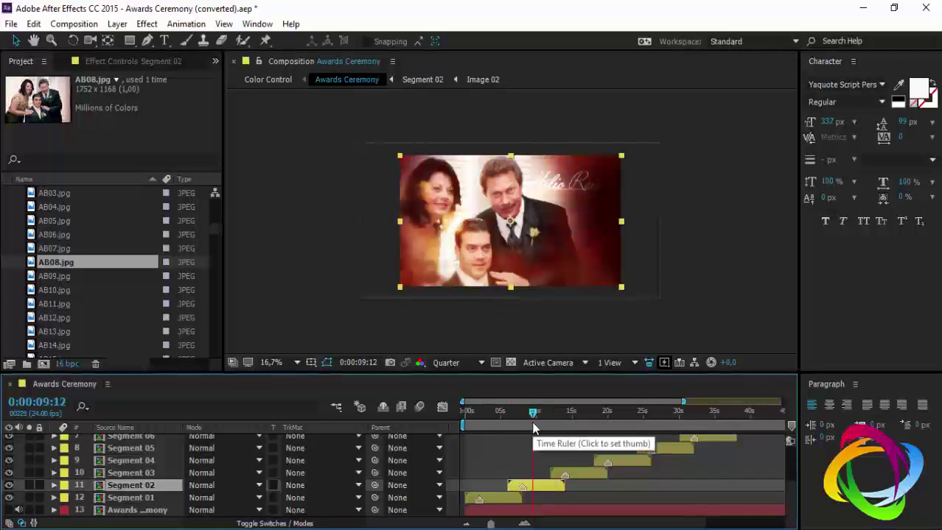
pyautogui.click(501, 427)
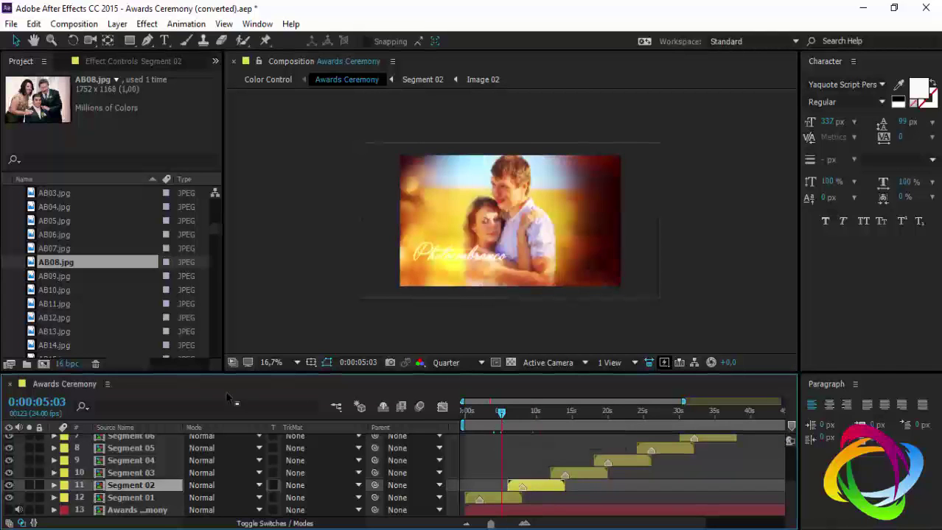
# - Collapse the Photos folder and expand the 00 | Color Control folder in the Project panel
pyautogui.scroll(5, 70, 254)
pyautogui.scroll(5, 70, 254)
pyautogui.scroll(5, 68, 253)
pyautogui.scroll(2, 68, 253)
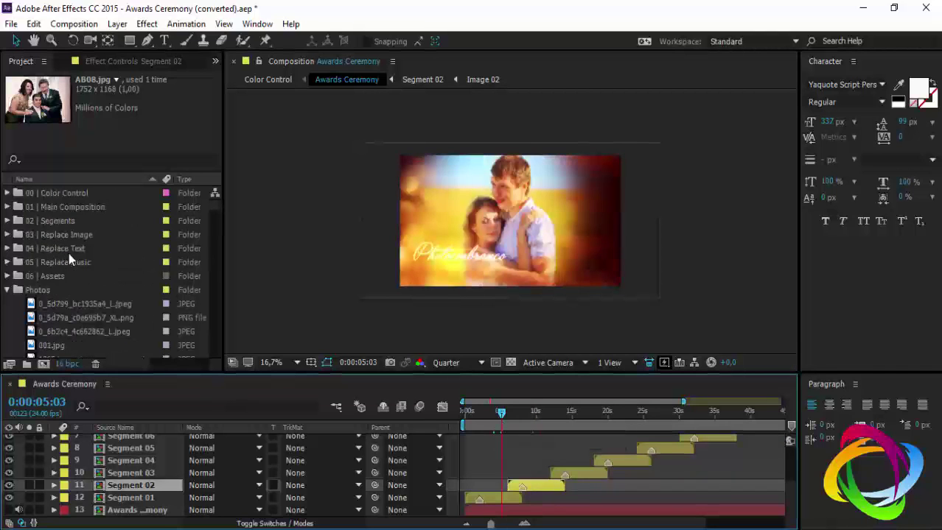
pyautogui.click(7, 290)
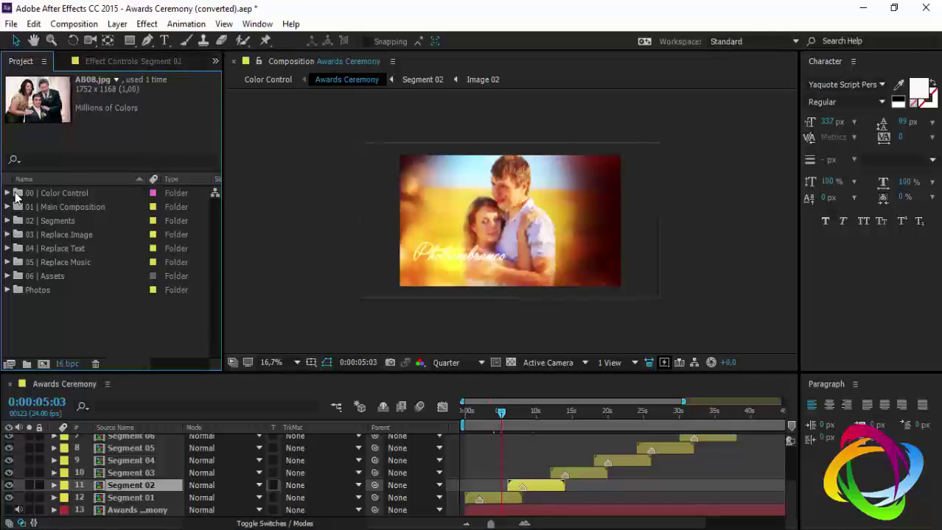
pyautogui.click(8, 194)
# - Open the Color Control composition and change Color Bokeh to magenta
pyautogui.doubleClick(61, 208)
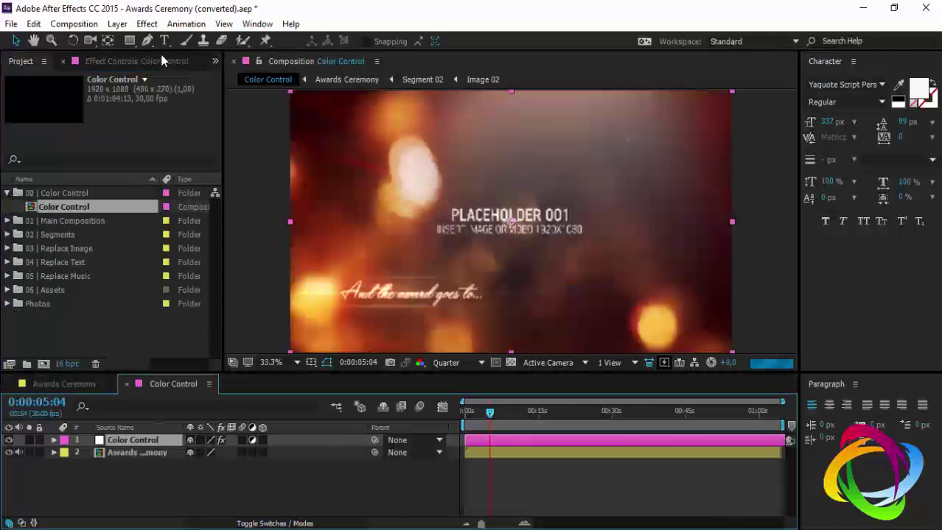
pyautogui.click(162, 60)
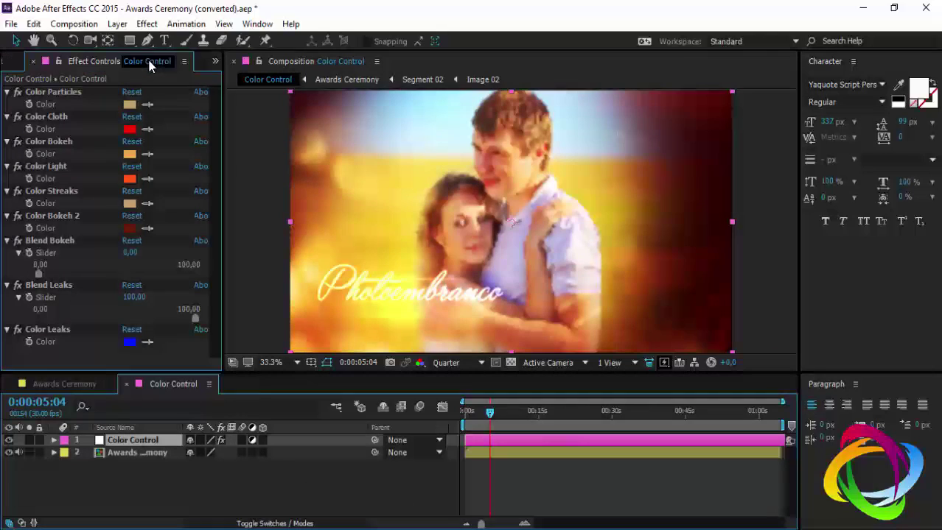
pyautogui.click(130, 153)
pyautogui.click(566, 333)
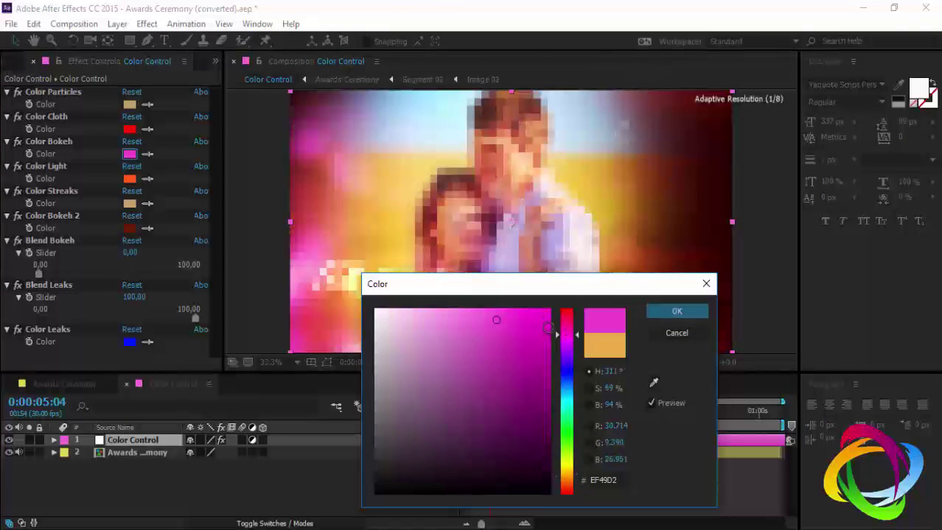
pyautogui.click(674, 312)
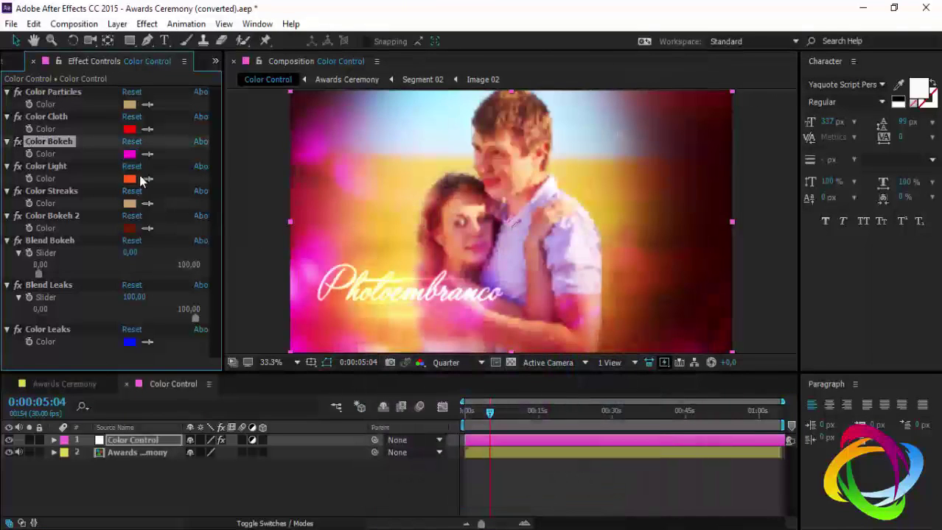
# - Change Color Streaks to white in the colour picker
pyautogui.click(130, 204)
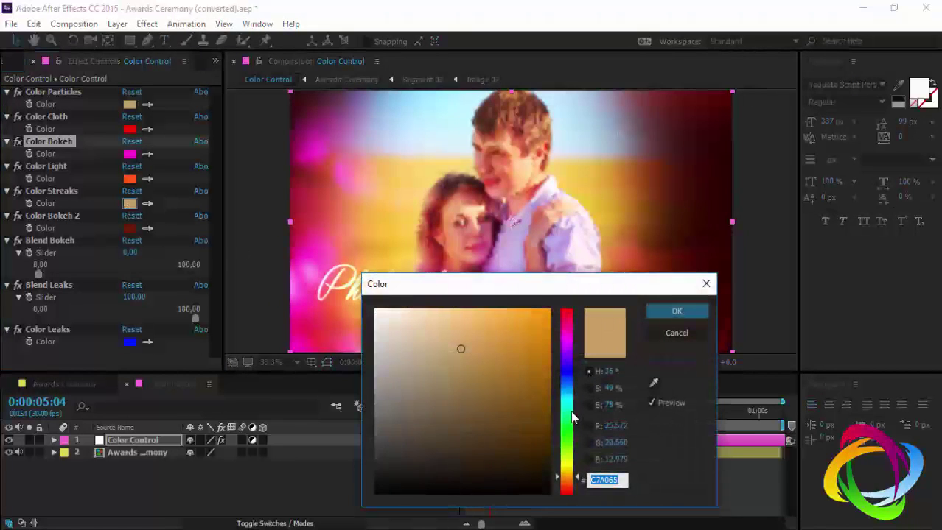
pyautogui.click(566, 409)
pyautogui.click(375, 310)
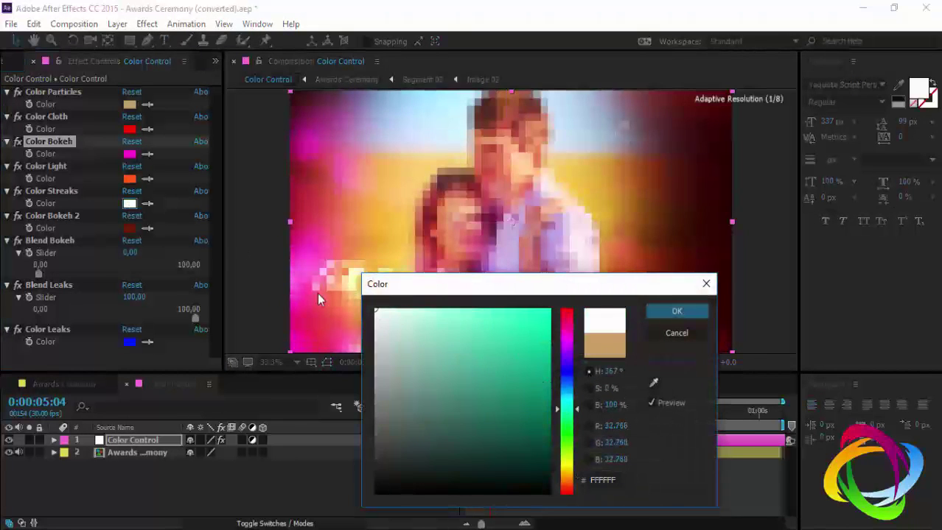
pyautogui.click(674, 312)
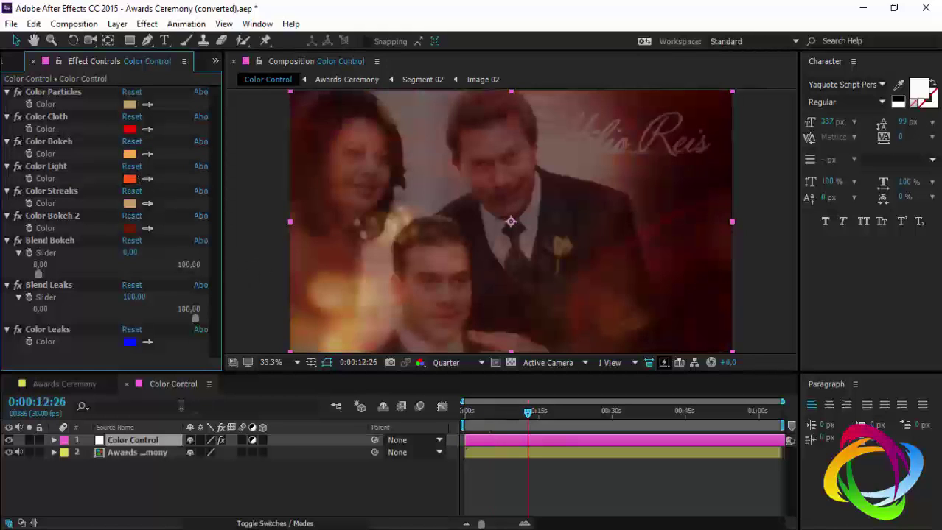
# - Return to Awards Ceremony and view the photo at 0:00:09:16
pyautogui.click(127, 384)
pyautogui.click(556, 434)
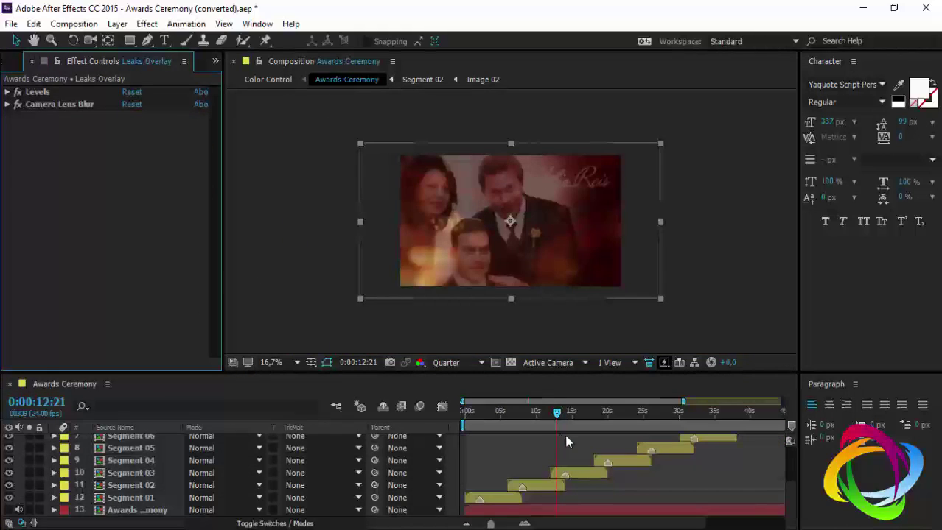
pyautogui.click(533, 423)
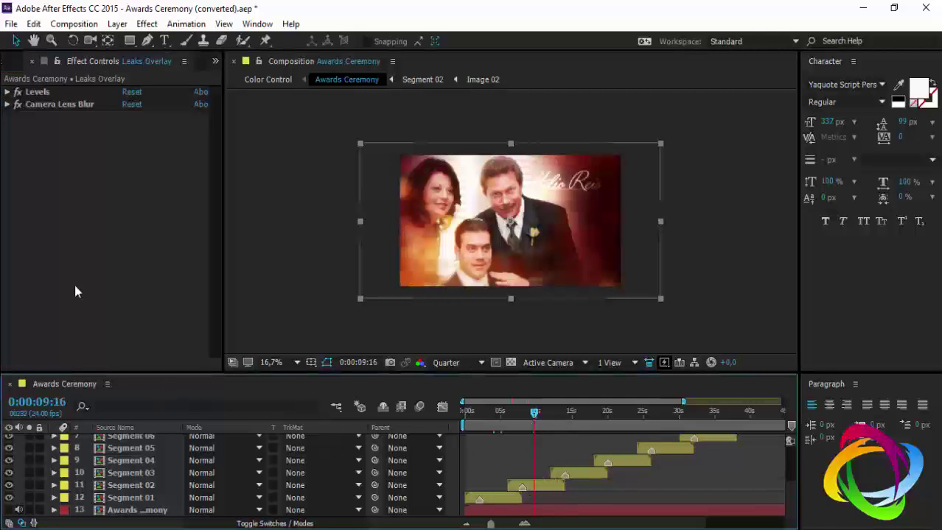
pyautogui.hotkey('ctrl', '0')
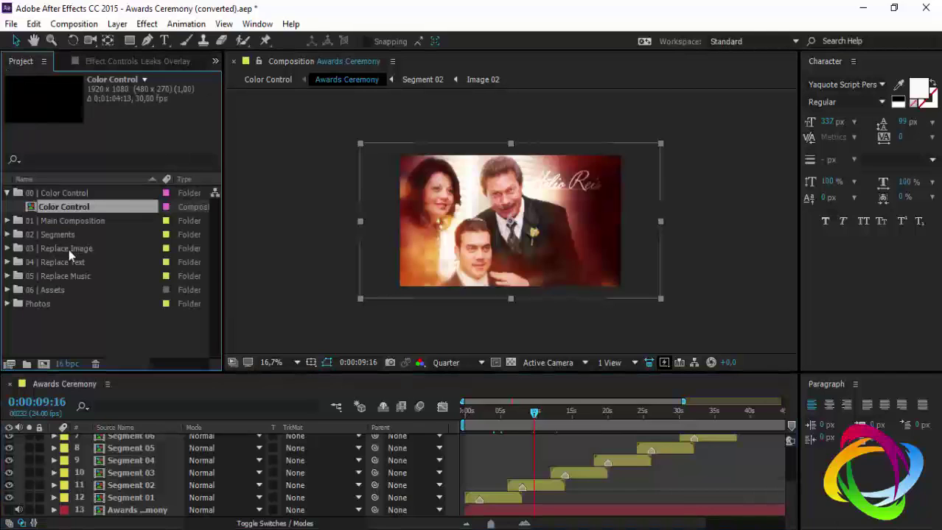
# - Browse the Color Control, Main Composition and Segments folders in the Project panel
pyautogui.click(7, 193)
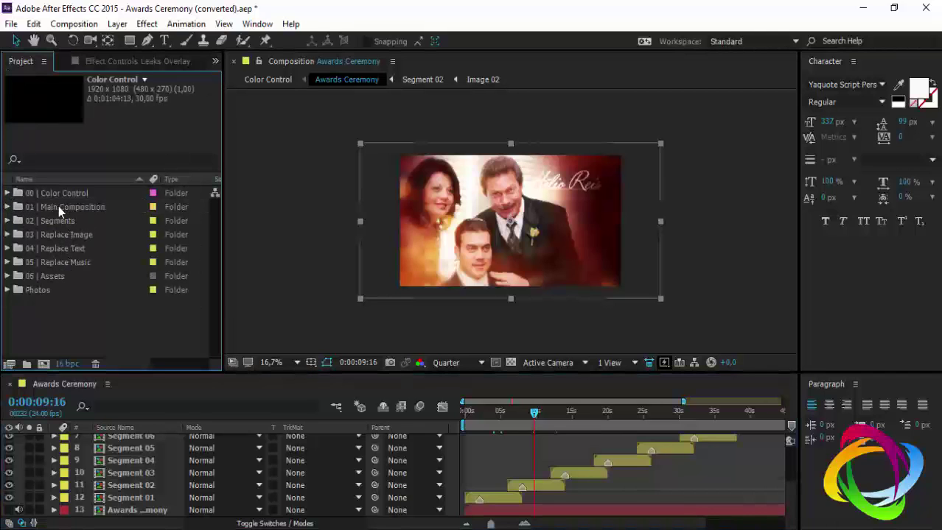
pyautogui.click(59, 209)
pyautogui.click(6, 207)
pyautogui.click(73, 221)
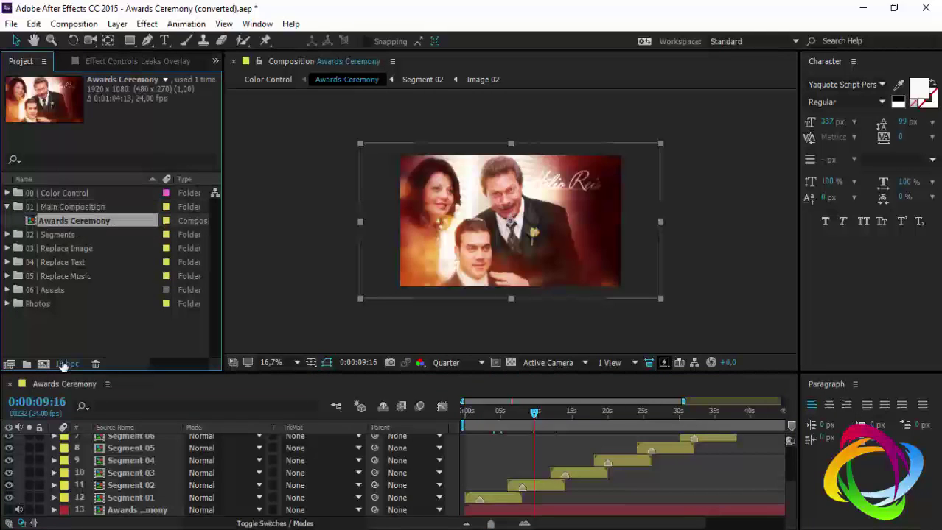
pyautogui.click(7, 207)
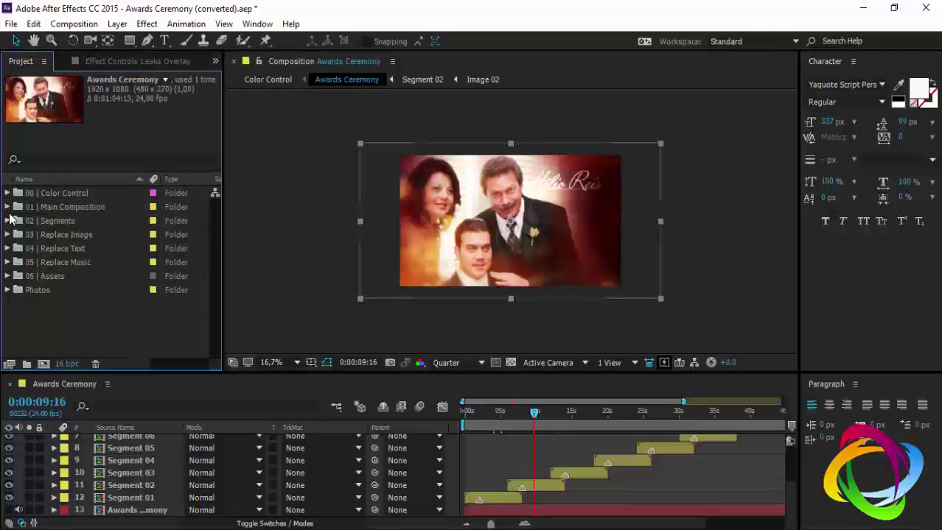
pyautogui.click(7, 221)
pyautogui.click(69, 236)
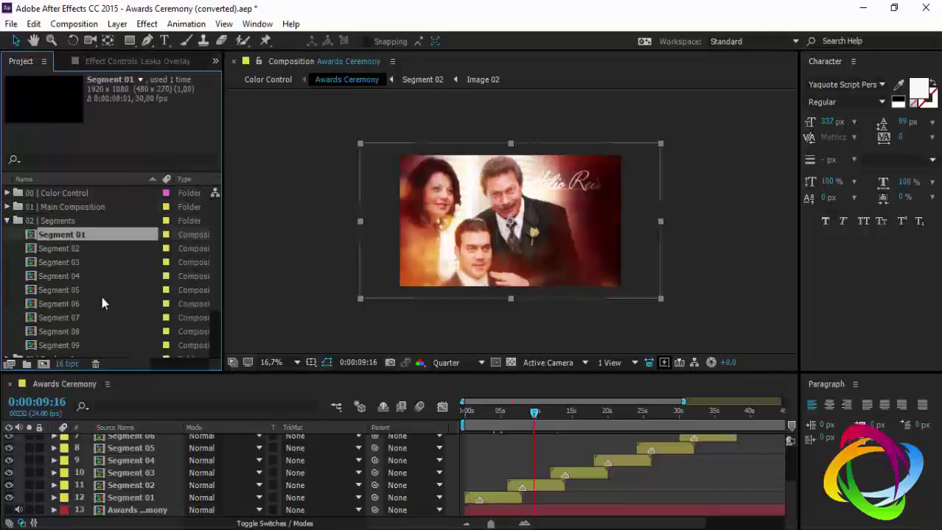
pyautogui.scroll(-1, 129, 310)
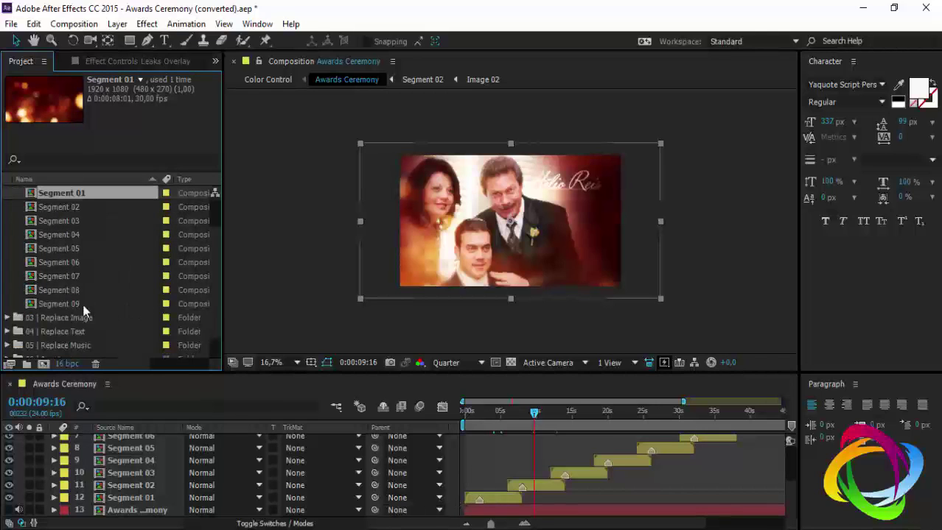
pyautogui.scroll(1, 81, 309)
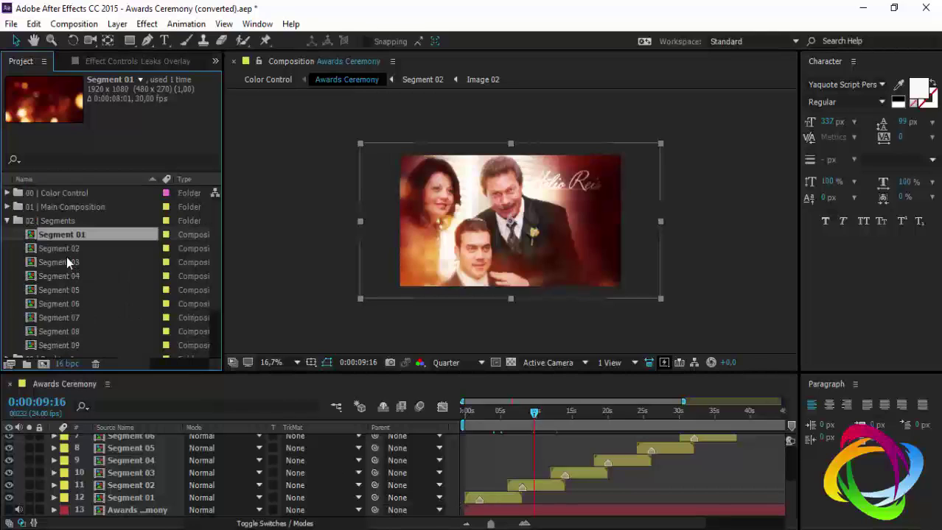
pyautogui.click(8, 221)
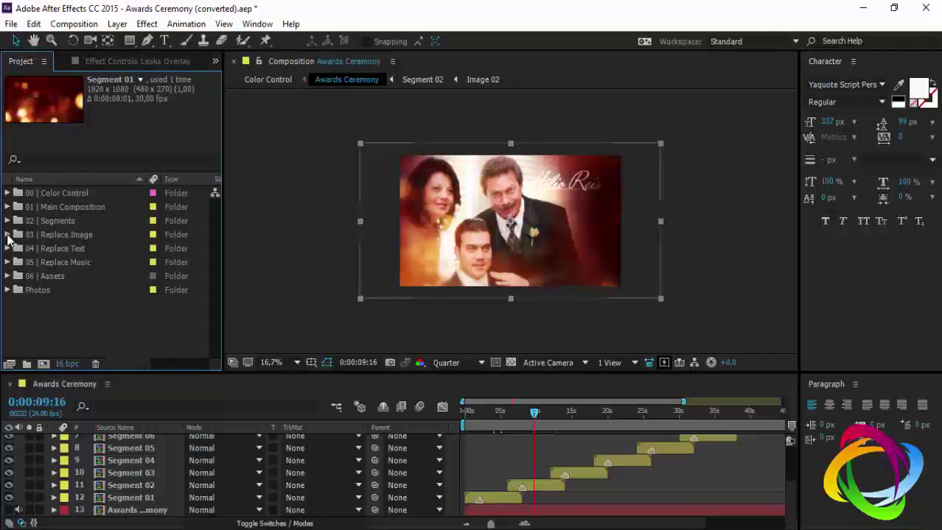
# - Expand the 03 | Replace Image folder and select the Image 03 comp
pyautogui.click(8, 235)
pyautogui.click(48, 235)
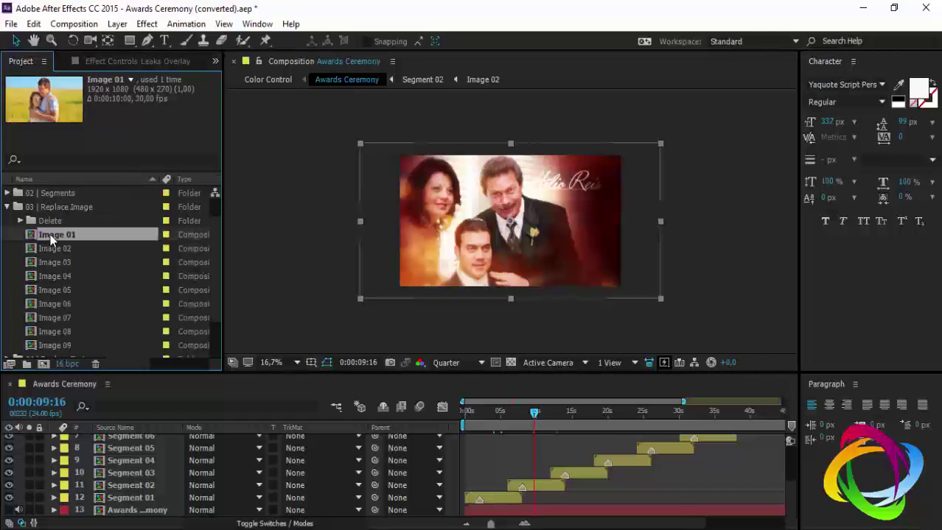
pyautogui.click(55, 248)
pyautogui.click(50, 263)
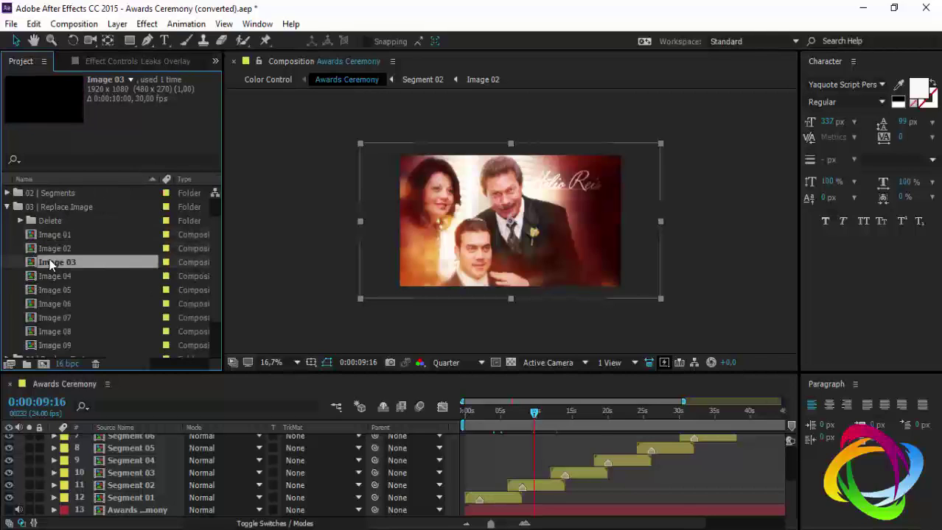
# - Open Image 03 and drop 158891967.jpg from the Photos folder into its timeline
pyautogui.doubleClick(49, 263)
pyautogui.scroll(-2, 121, 291)
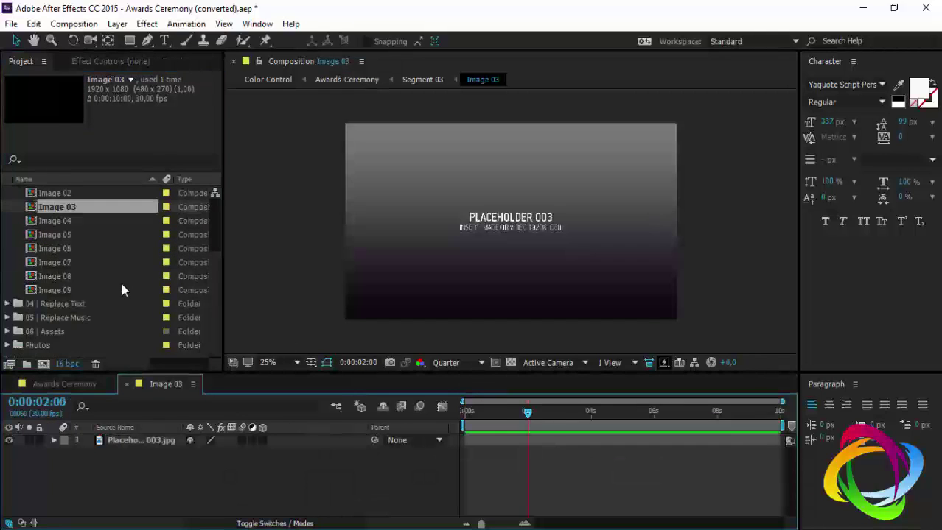
pyautogui.click(7, 345)
pyautogui.scroll(-2, 57, 297)
pyautogui.click(58, 303)
pyautogui.moveTo(58, 303); pyautogui.dragTo(129, 437)
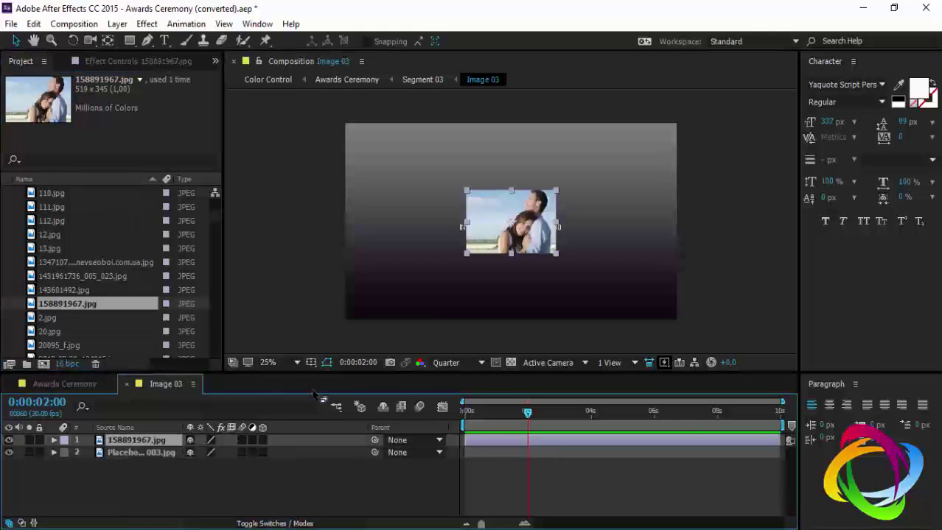
# - Scale the photo to 375% to fill the frame and return to Awards Ceremony
pyautogui.press('s')
pyautogui.moveTo(218, 453); pyautogui.dragTo(650, 452)
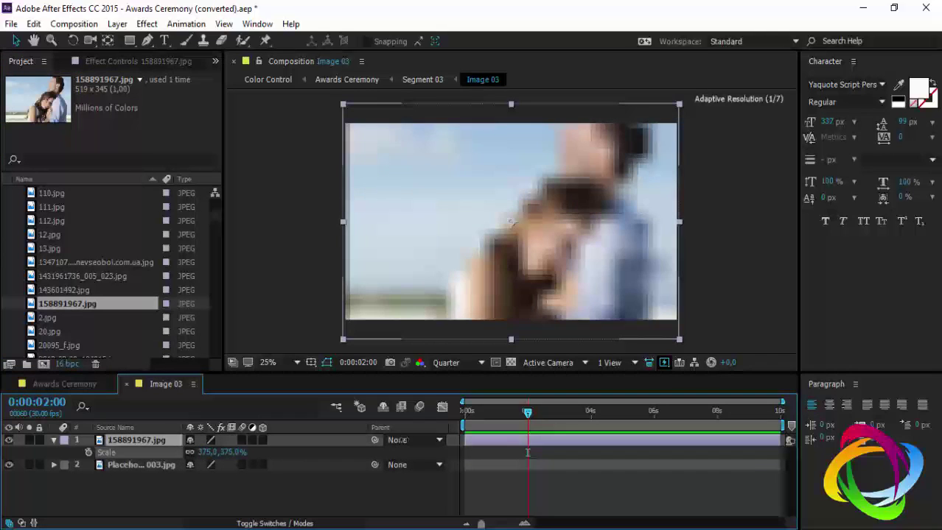
pyautogui.click(125, 385)
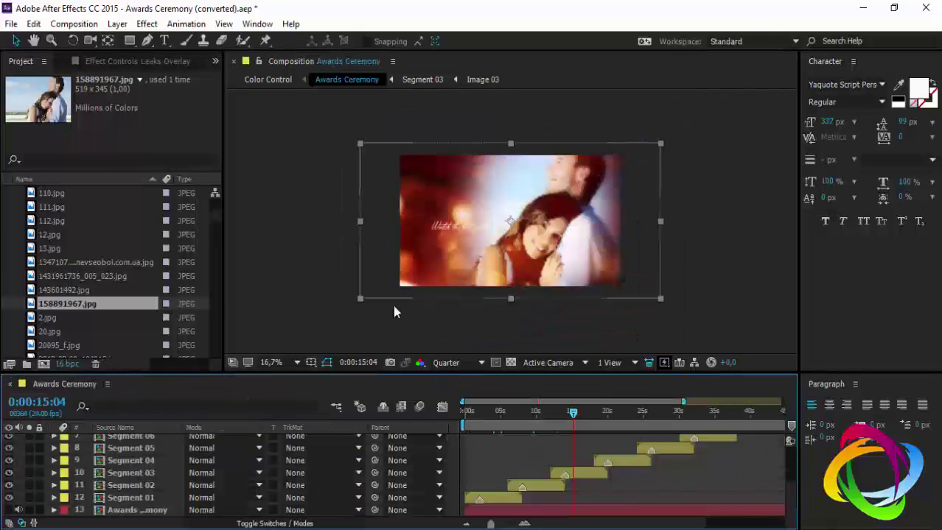
# - Browse the 04 | Replace Text comps and open Text 03 for editing
pyautogui.scroll(10, 96, 280)
pyautogui.scroll(5, 41, 214)
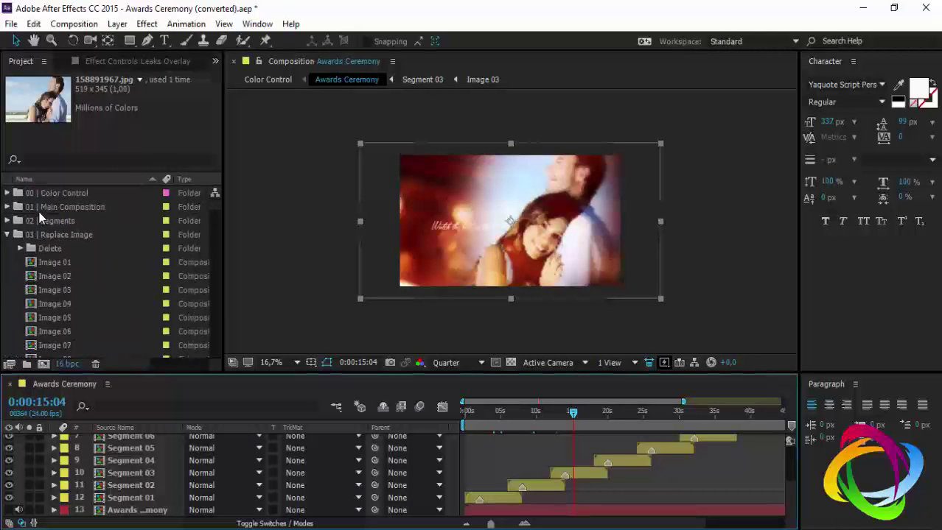
pyautogui.click(6, 235)
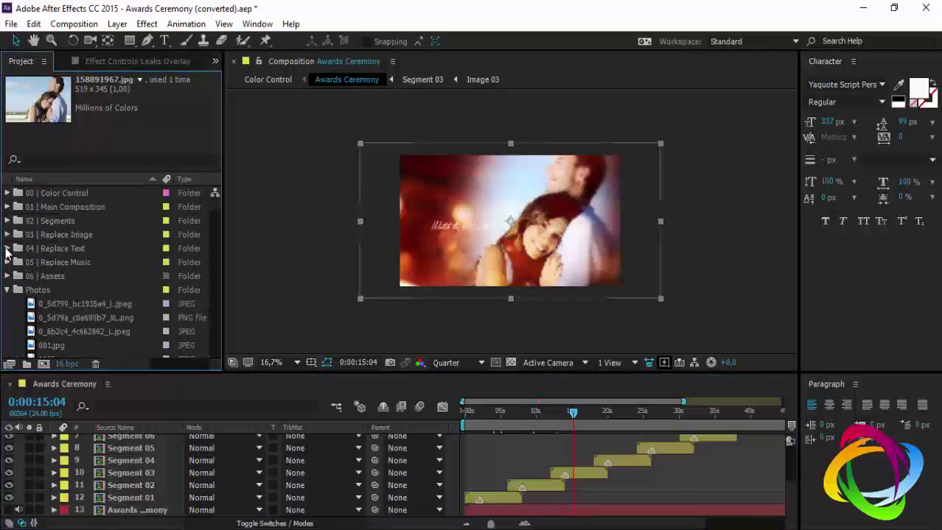
pyautogui.click(6, 248)
pyautogui.scroll(-1, 29, 243)
pyautogui.click(52, 238)
pyautogui.scroll(-2, 58, 330)
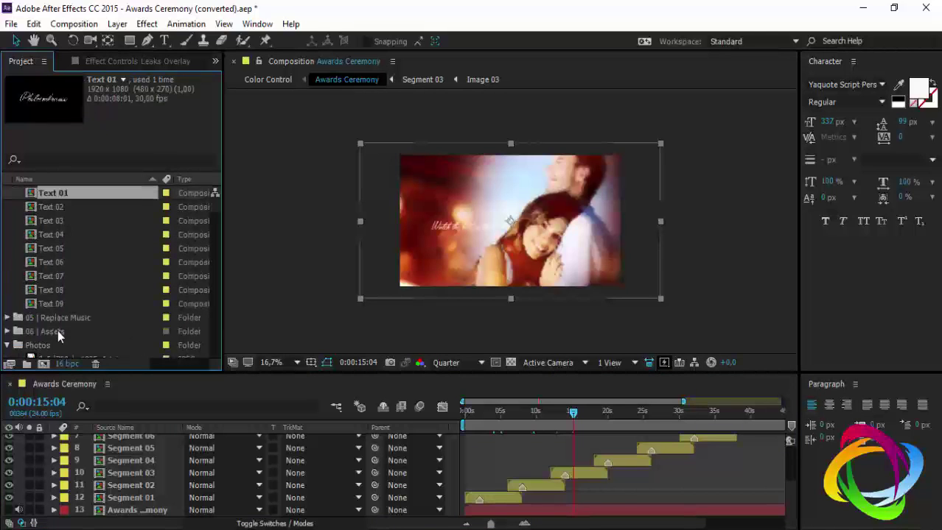
pyautogui.click(57, 298)
pyautogui.scroll(2, 57, 291)
pyautogui.click(59, 265)
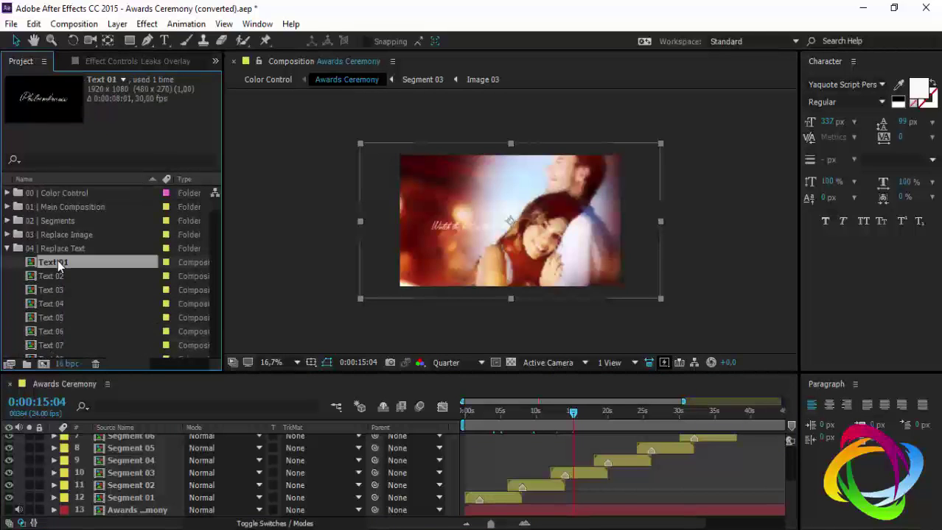
pyautogui.click(55, 277)
pyautogui.click(50, 291)
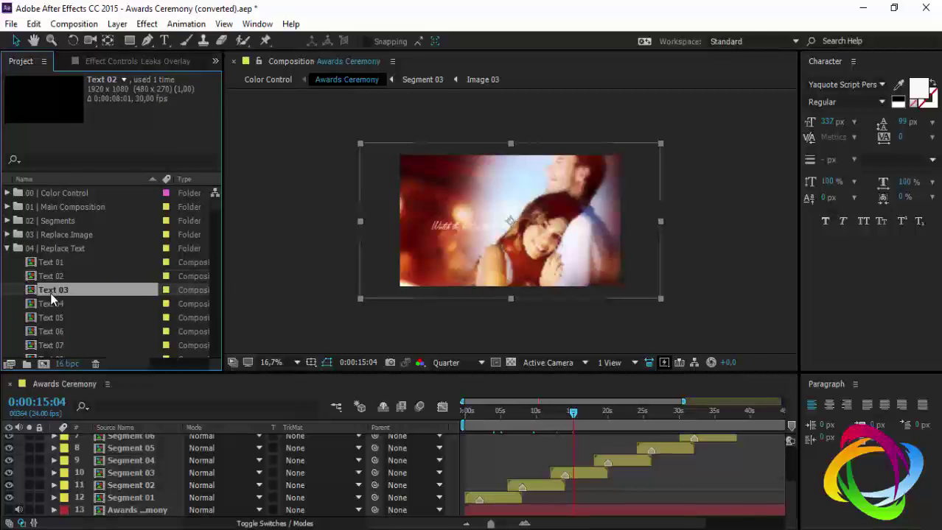
pyautogui.doubleClick(49, 289)
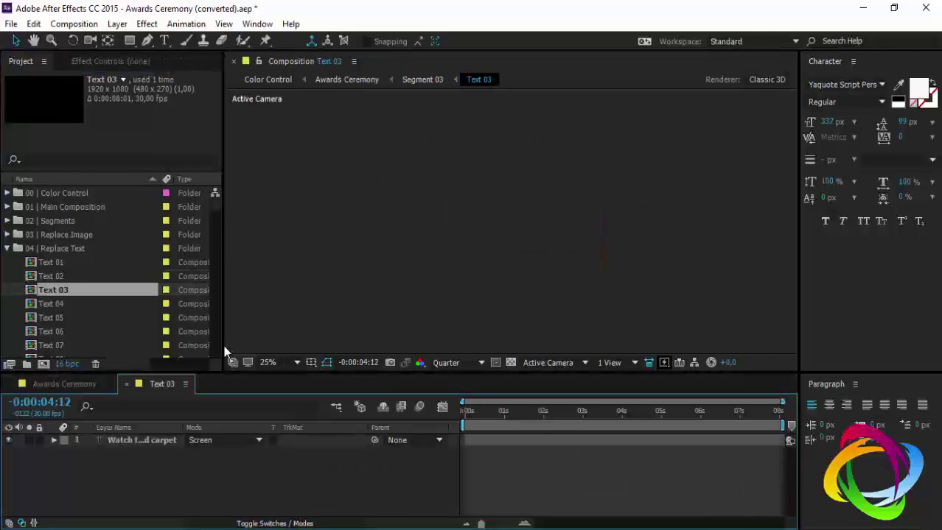
# - Move to 0:00:03:11 where the title shows fully and select its text for editing
pyautogui.click(528, 411)
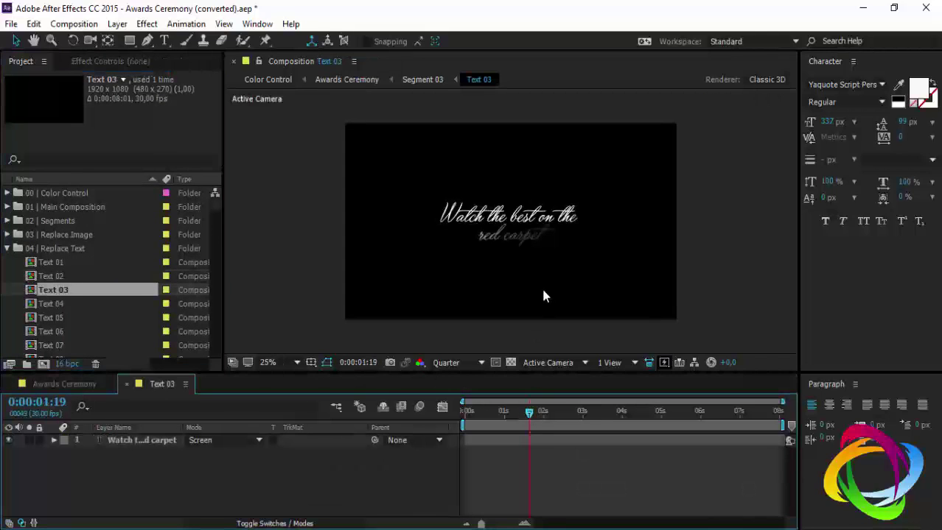
pyautogui.click(597, 411)
pyautogui.doubleClick(170, 447)
pyautogui.scroll(1, 501, 221)
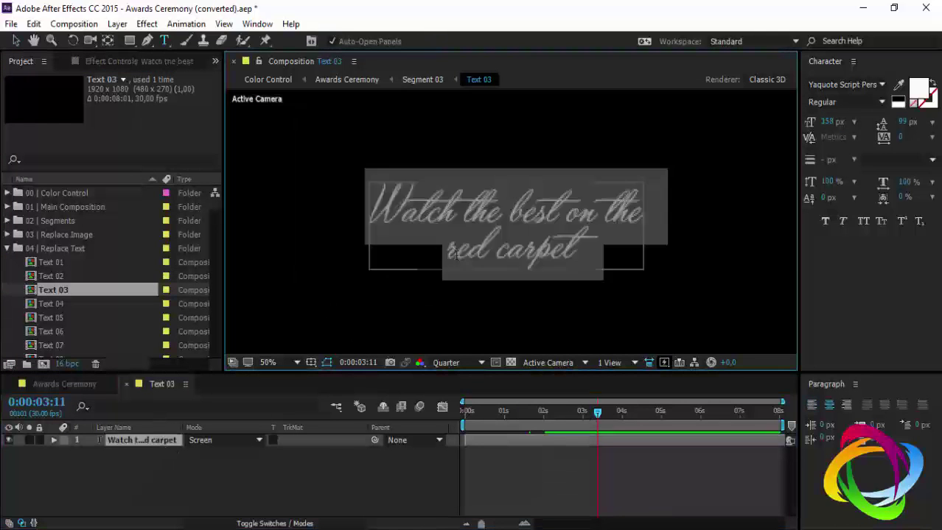
pyautogui.scroll(1, 501, 221)
pyautogui.scroll(-1, 398, 210)
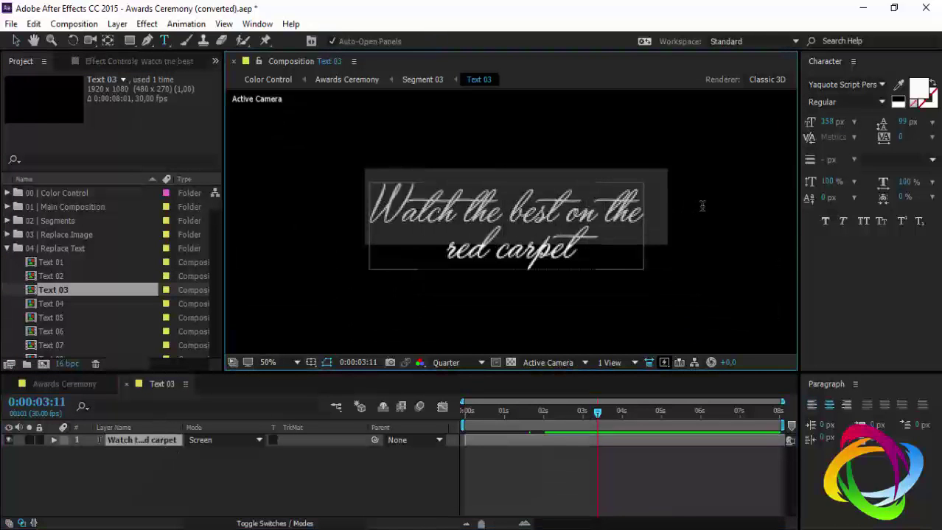
pyautogui.press('Escape')
# - Retype the title as 'Photoembranco Tutoriais', enlarge it to about 265 px, and close Text 03
pyautogui.write('Phot')
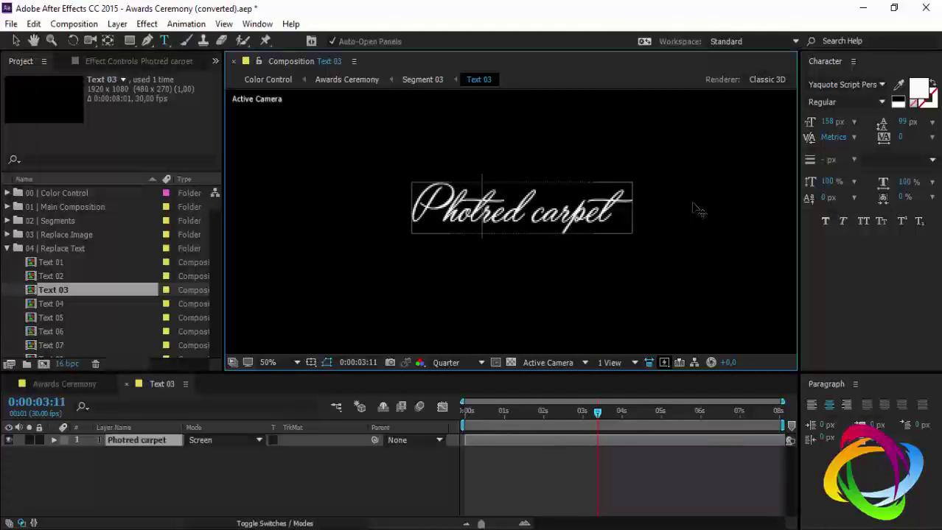
pyautogui.write('oembranco')
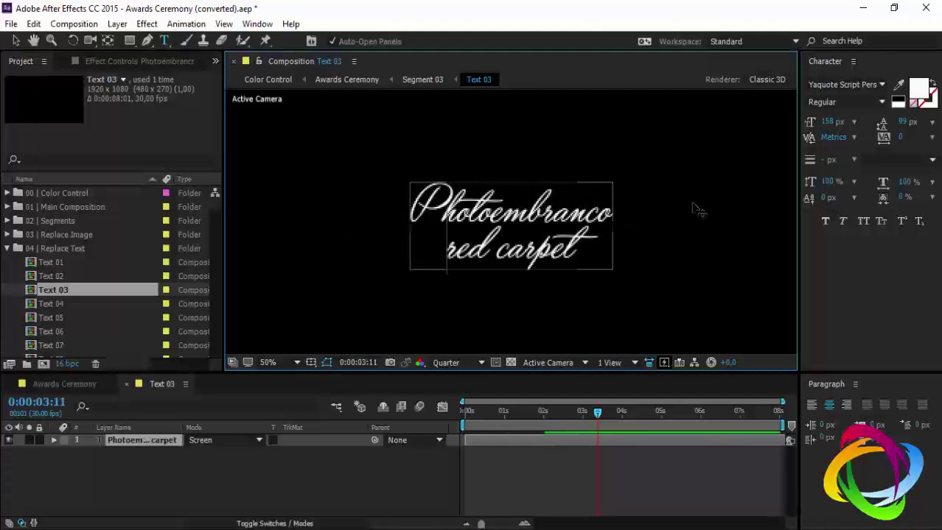
pyautogui.moveTo(600, 242); pyautogui.dragTo(433, 241)
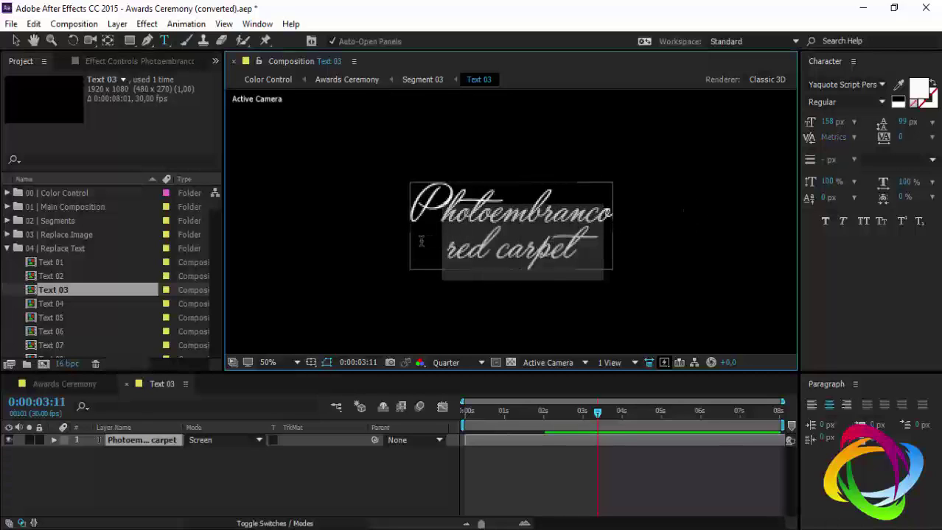
pyautogui.press('BackSpace')
pyautogui.write('Tut')
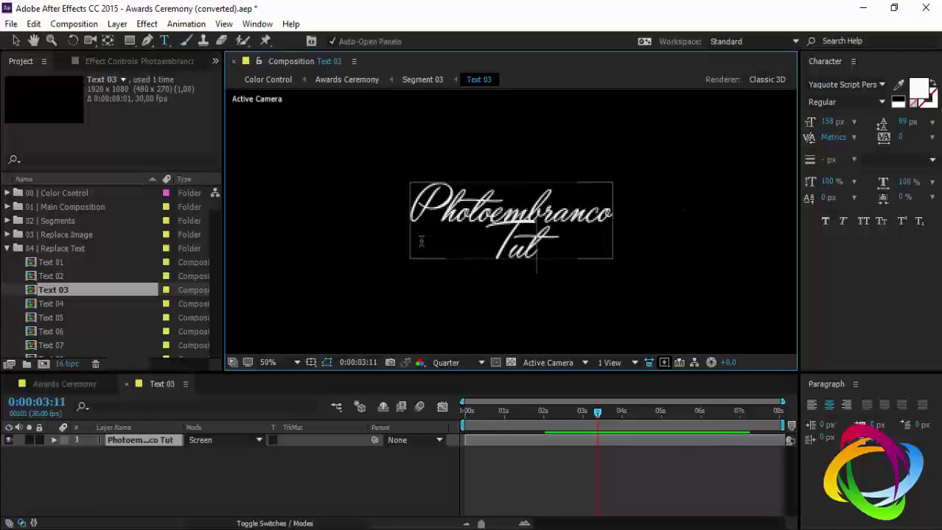
pyautogui.write('o')
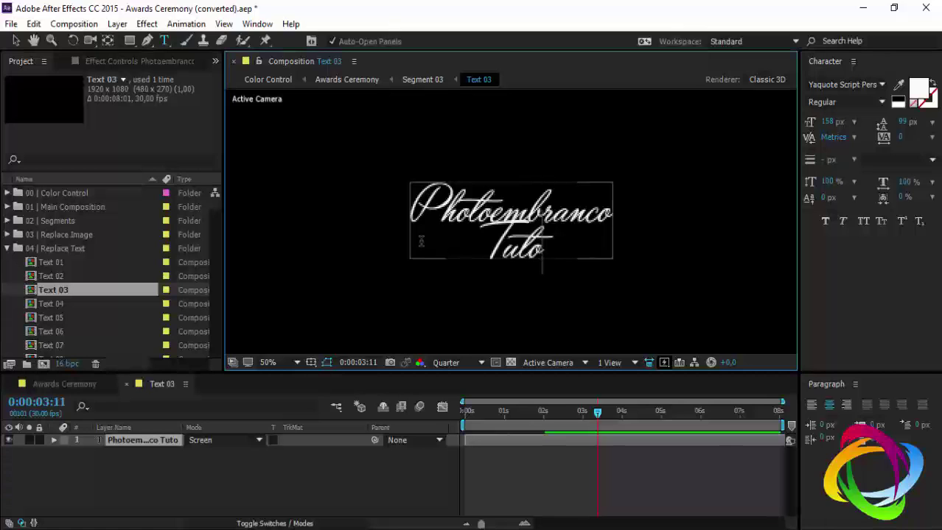
pyautogui.write('riais')
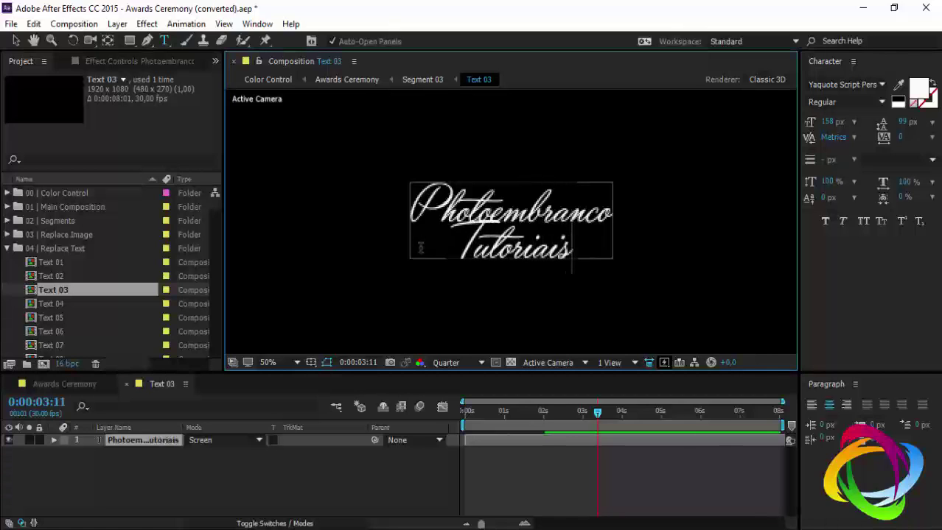
pyautogui.click(143, 440)
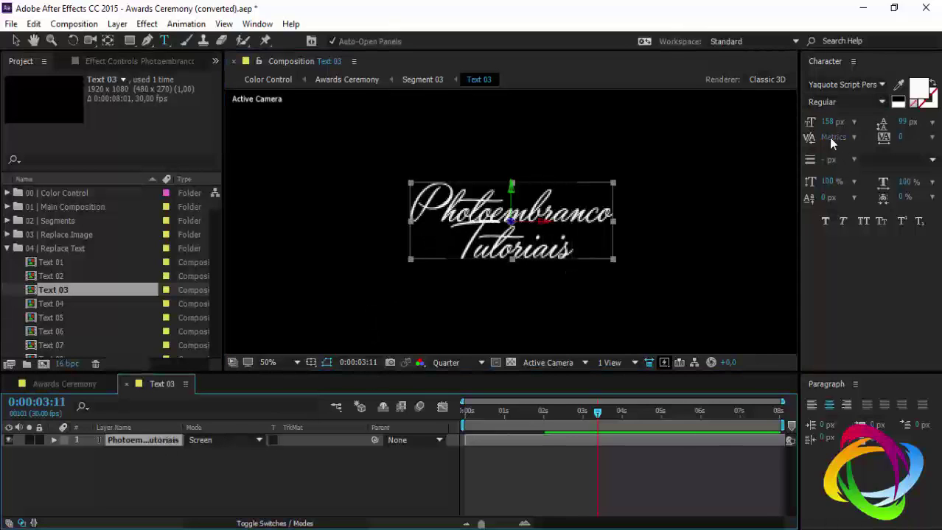
pyautogui.moveTo(831, 122)
pyautogui.mouseDown()
pyautogui.moveTo(894, 114)
pyautogui.moveTo(913, 124)
pyautogui.mouseUp()
pyautogui.write('203')
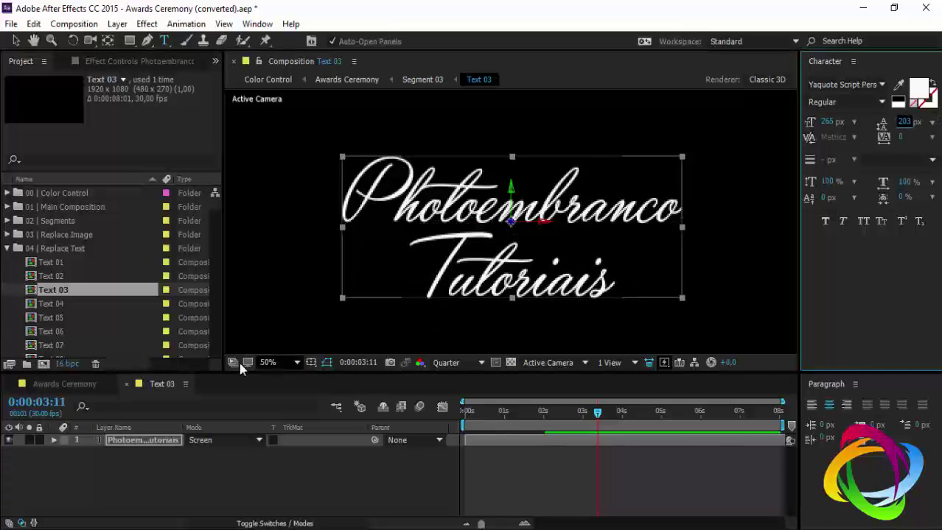
pyautogui.click(126, 384)
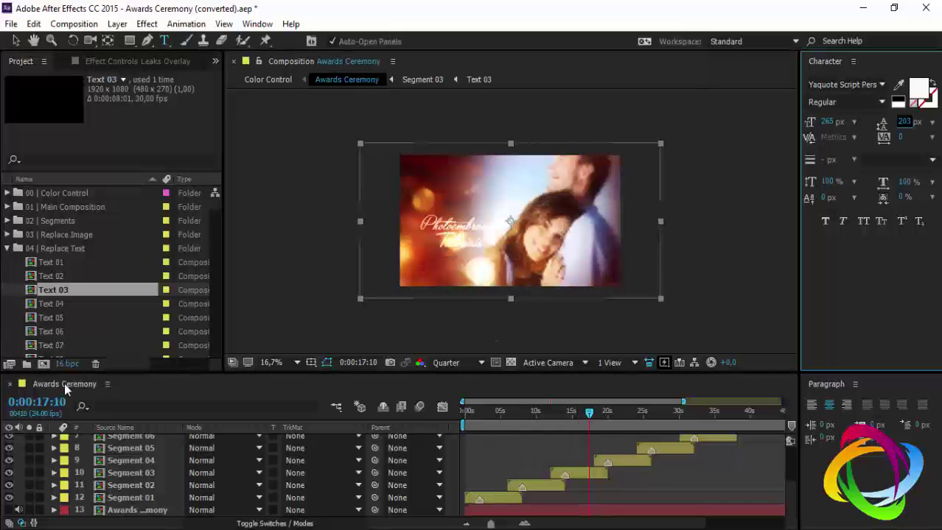
# - Collapse the Replace Text and Photos folders and move the time to 0:00:02:15
pyautogui.click(9, 250)
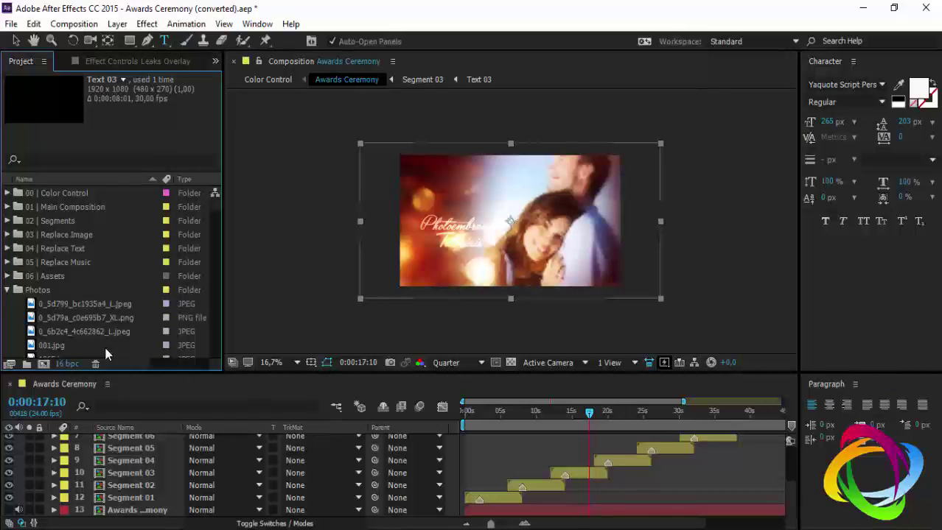
pyautogui.click(9, 291)
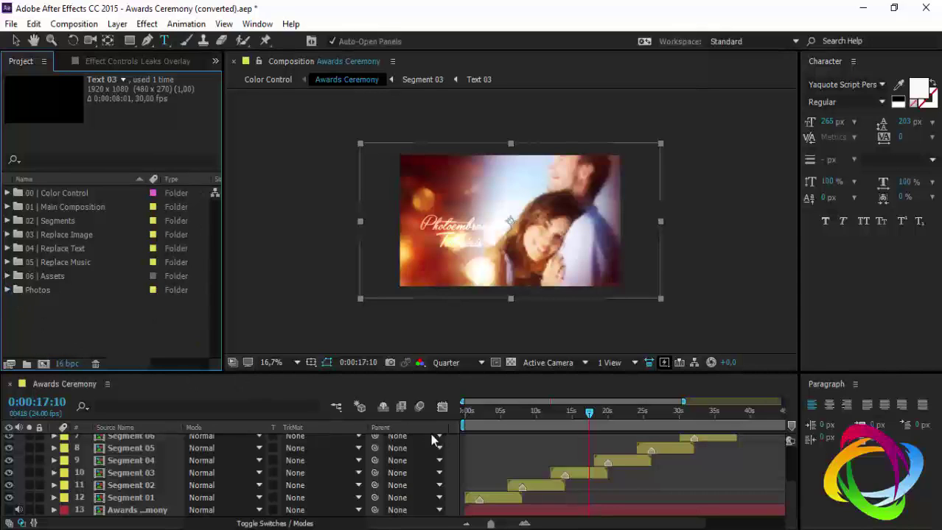
pyautogui.click(484, 425)
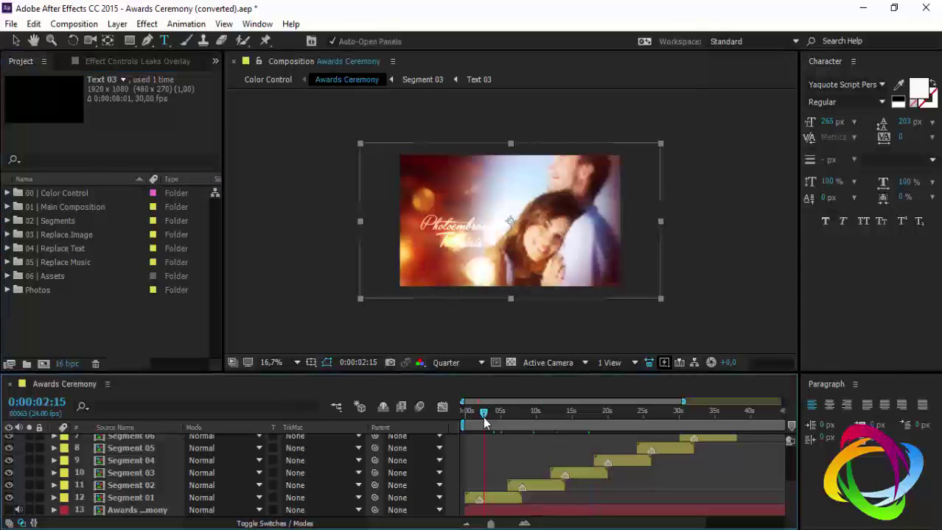
pyautogui.click(494, 501)
pyautogui.scroll(3, 221, 479)
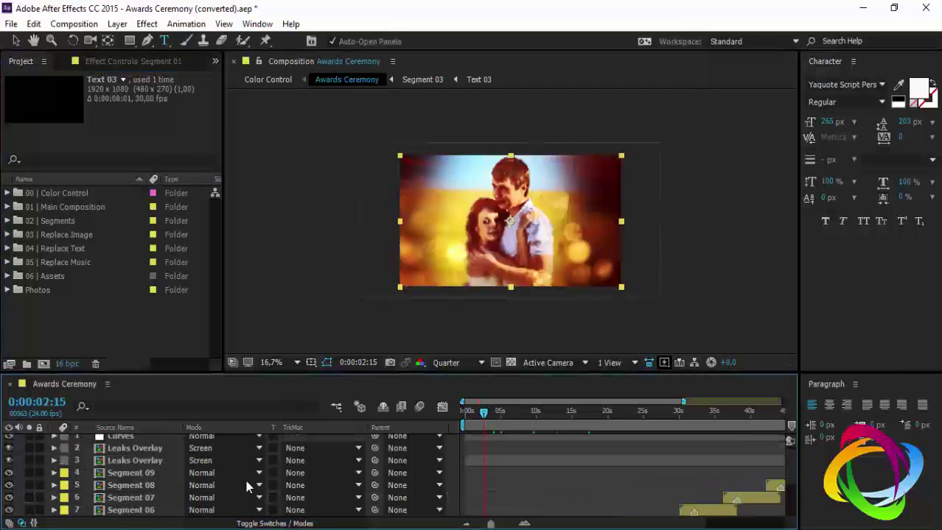
pyautogui.click(163, 473)
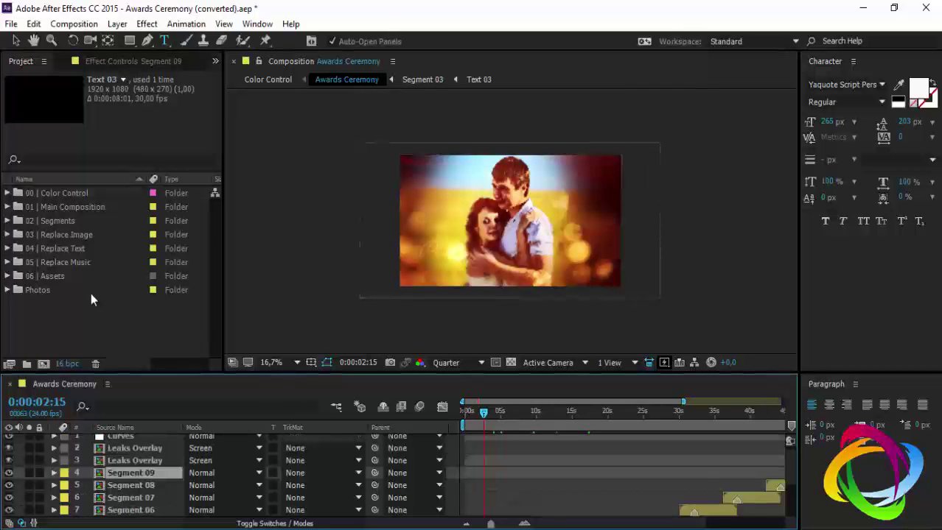
# - Look through the Replace Image, Replace Text and Replace Music folders
pyautogui.click(7, 234)
pyautogui.scroll(-1, 10, 221)
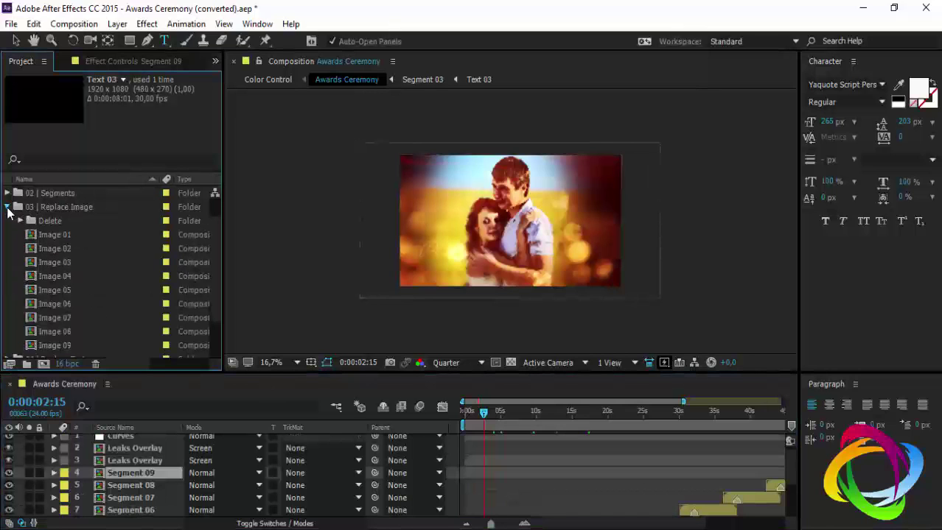
pyautogui.click(7, 208)
pyautogui.click(66, 234)
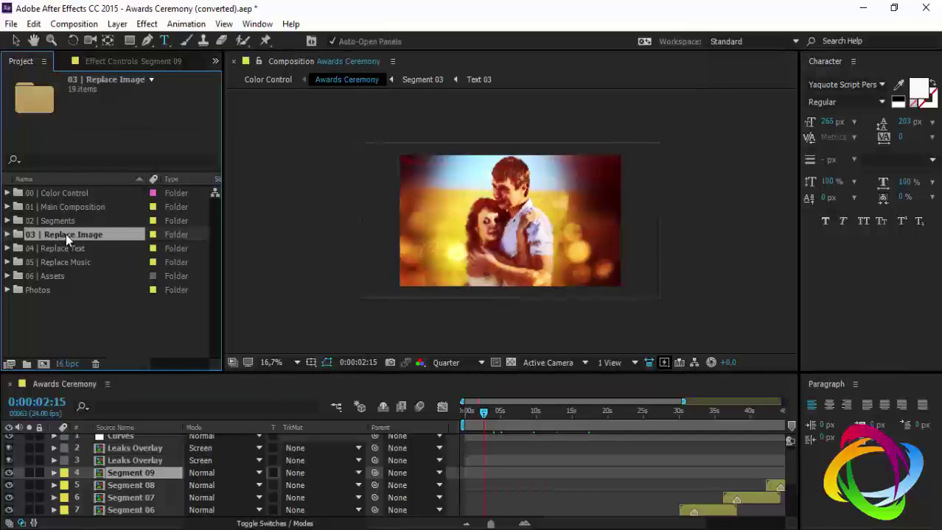
pyautogui.click(61, 248)
pyautogui.click(68, 262)
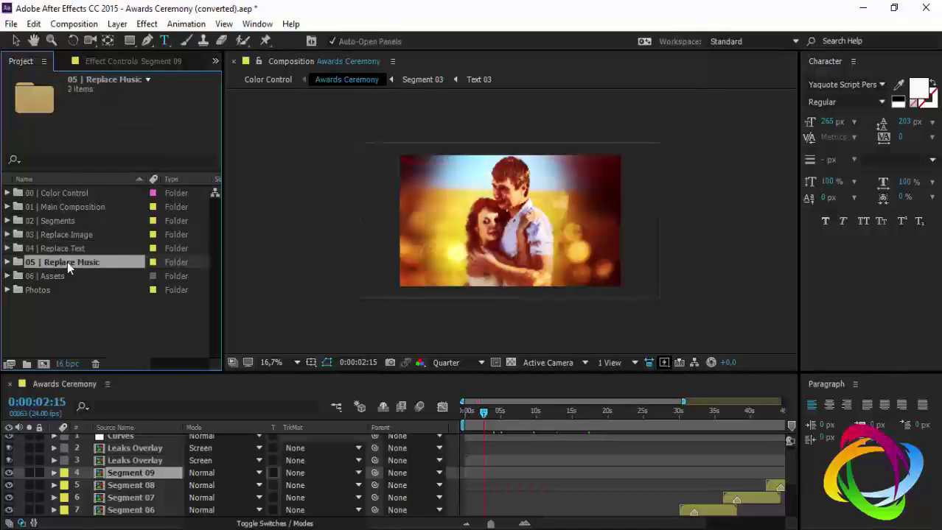
pyautogui.click(8, 263)
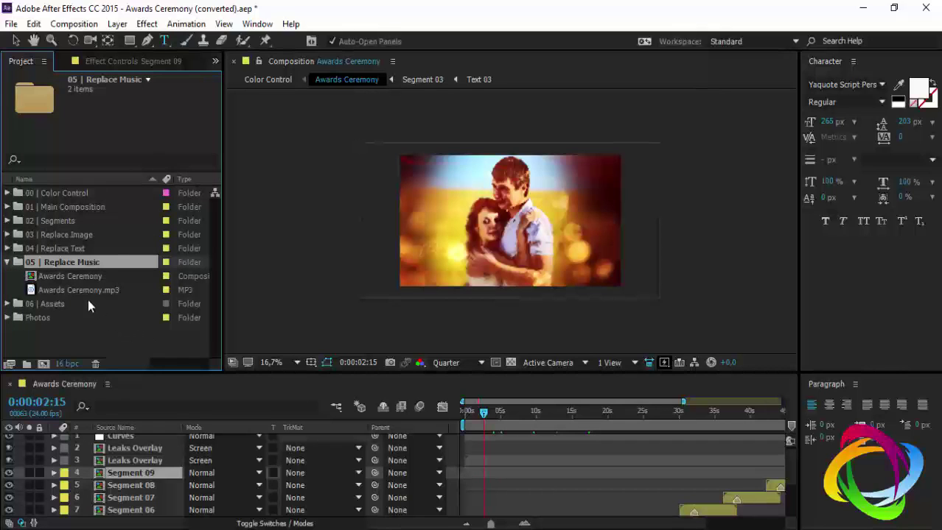
pyautogui.click(9, 263)
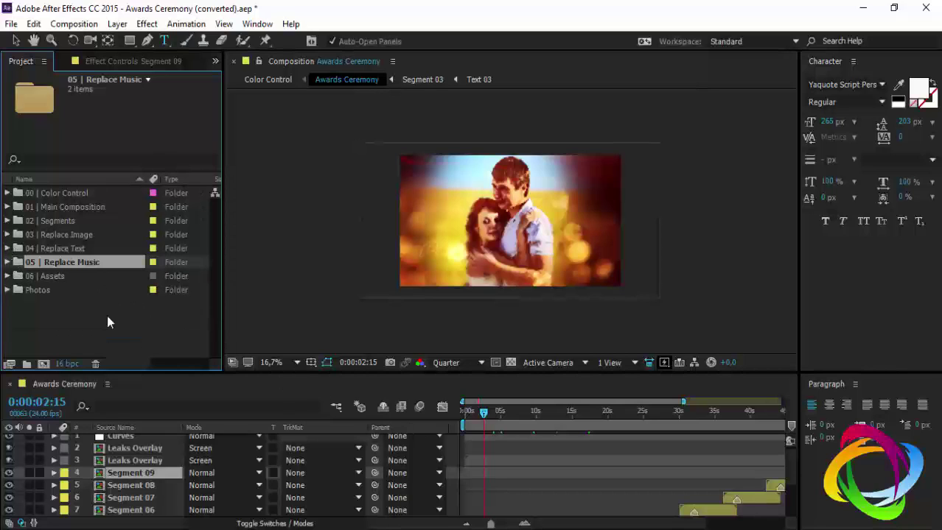
# - Select the Awards Ceremony composition inside 01 | Main Composition
pyautogui.click(7, 207)
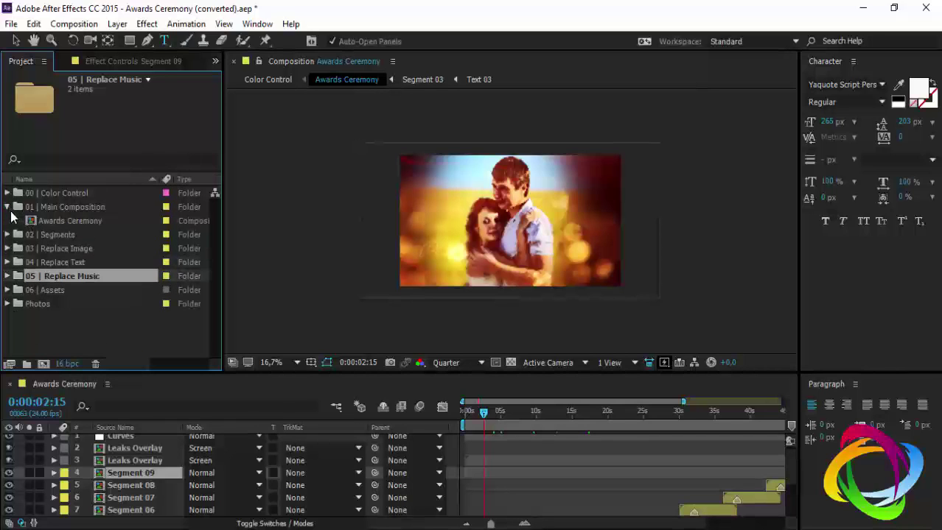
pyautogui.click(55, 221)
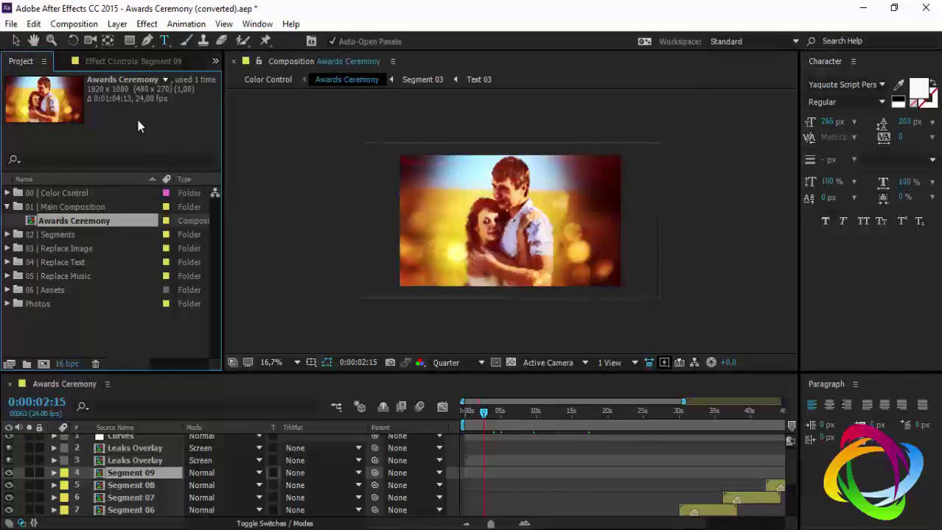
pyautogui.click(73, 23)
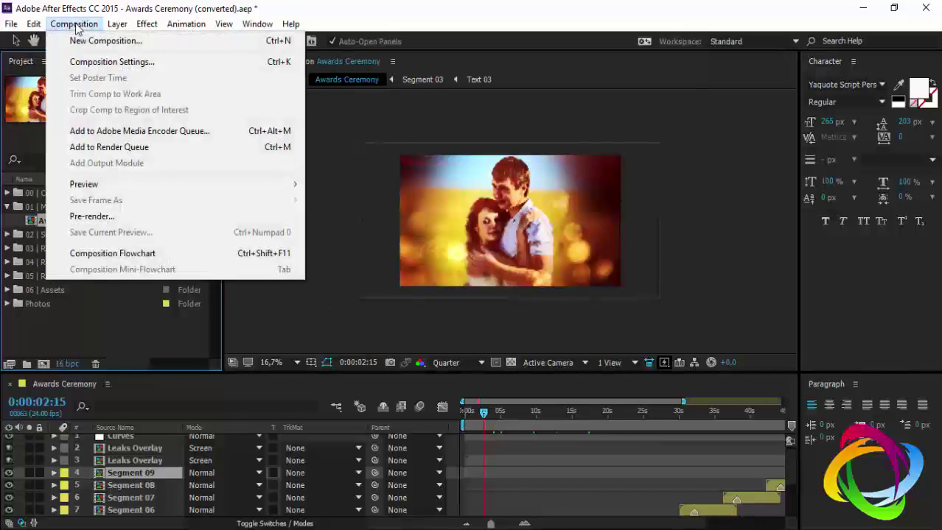
# - Add Awards Ceremony to the render queue with QuickTime as the output format
pyautogui.click(105, 146)
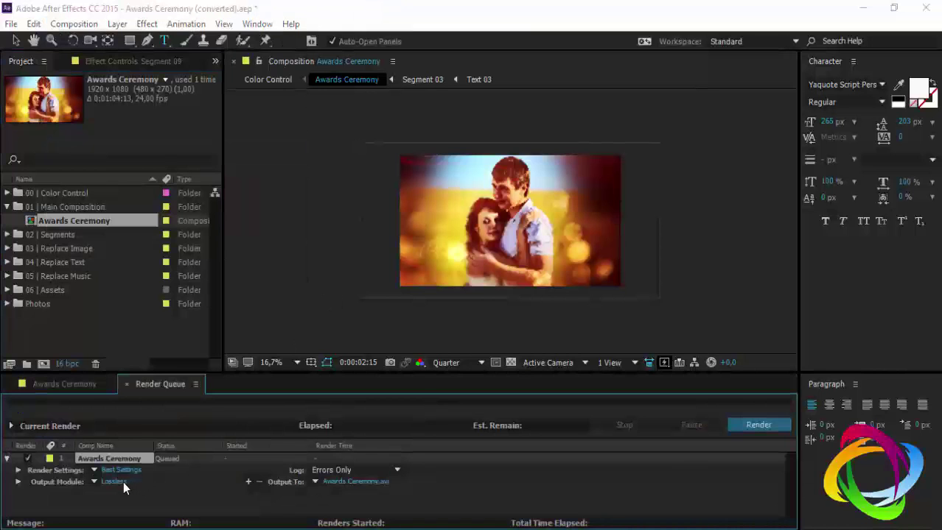
pyautogui.click(123, 481)
pyautogui.click(481, 89)
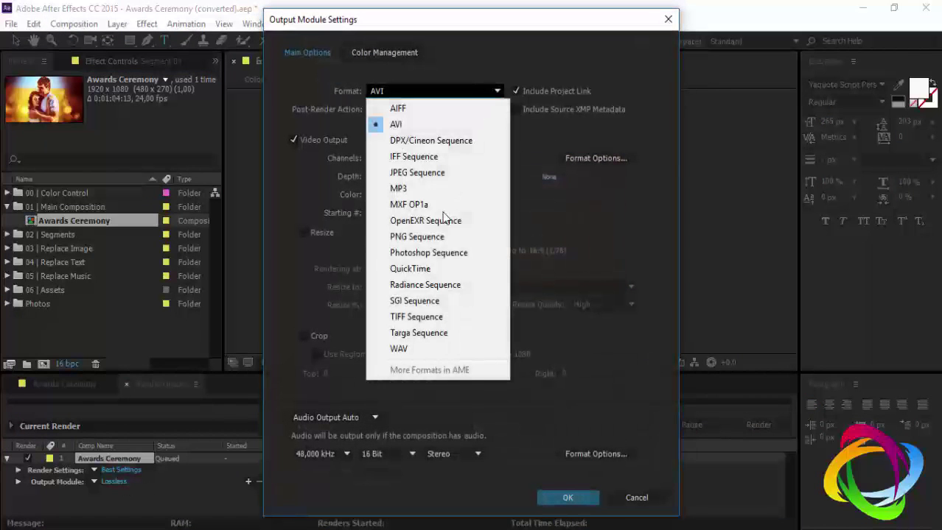
pyautogui.click(420, 269)
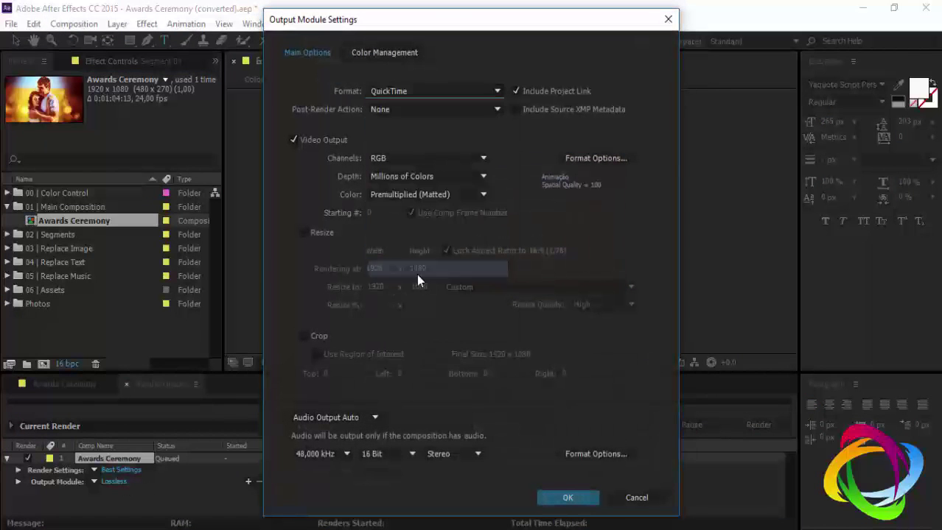
pyautogui.click(566, 497)
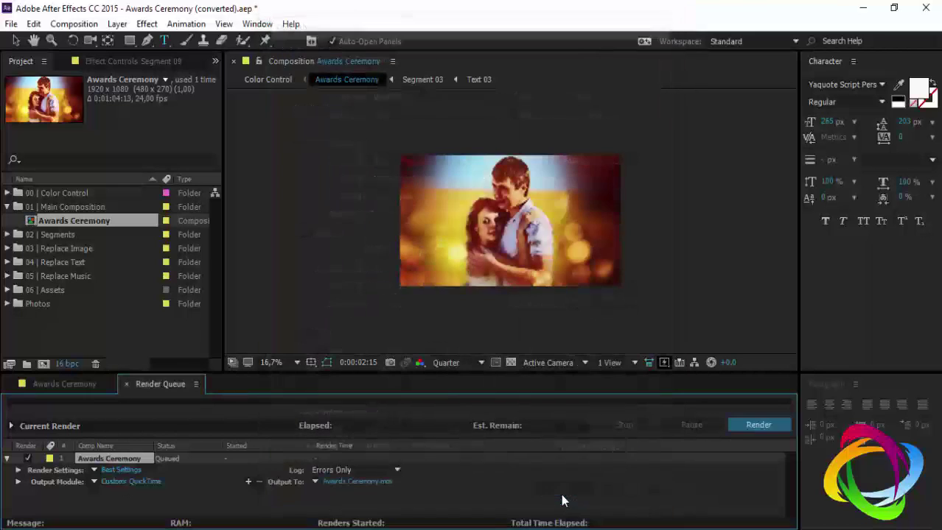
# - Save the render output to the Desktop and quit After Effects without saving the project
pyautogui.click(356, 483)
pyautogui.click(74, 134)
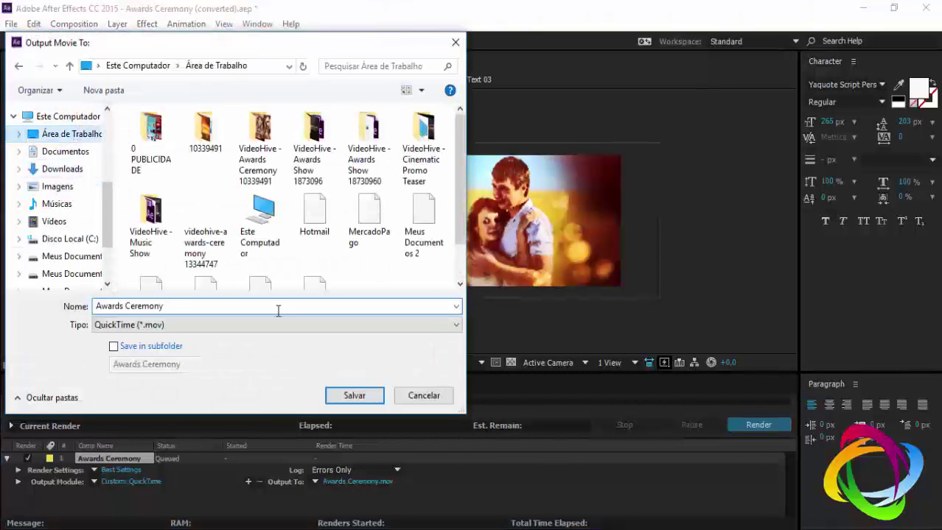
pyautogui.click(350, 396)
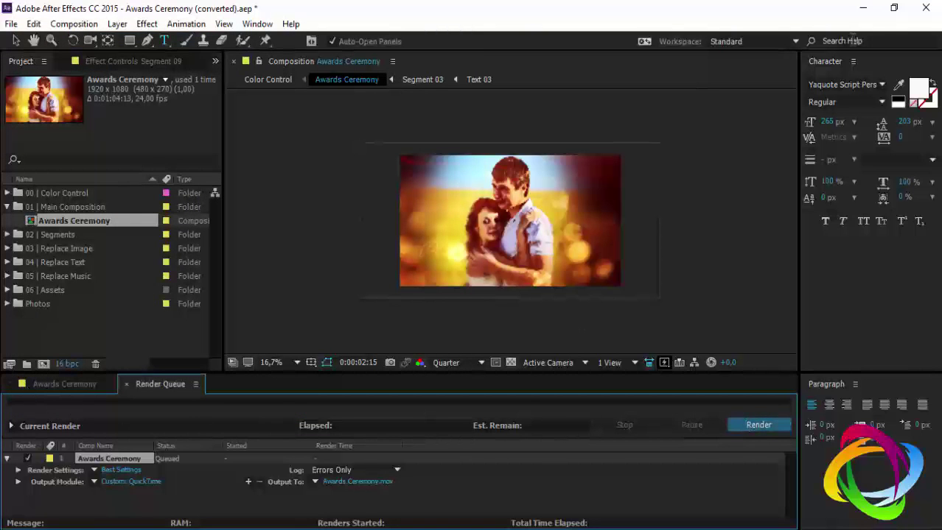
pyautogui.click(926, 8)
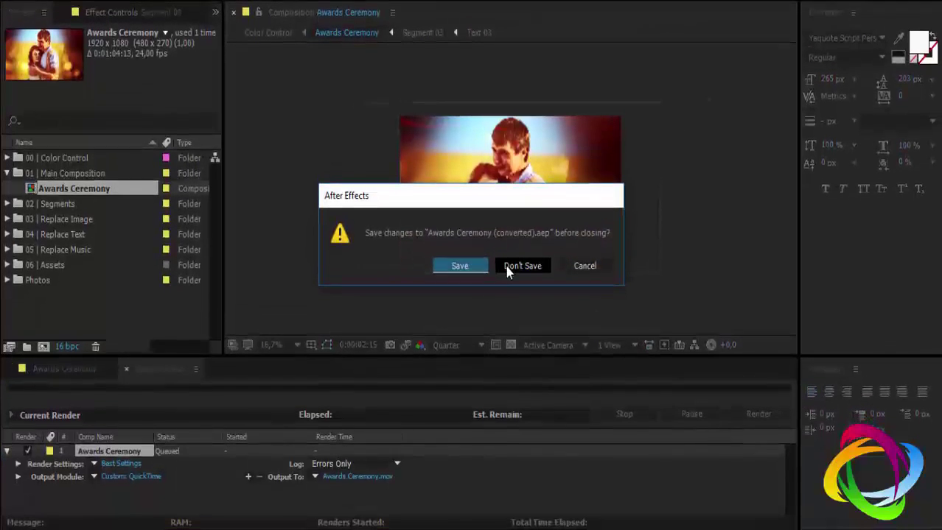
pyautogui.click(505, 267)
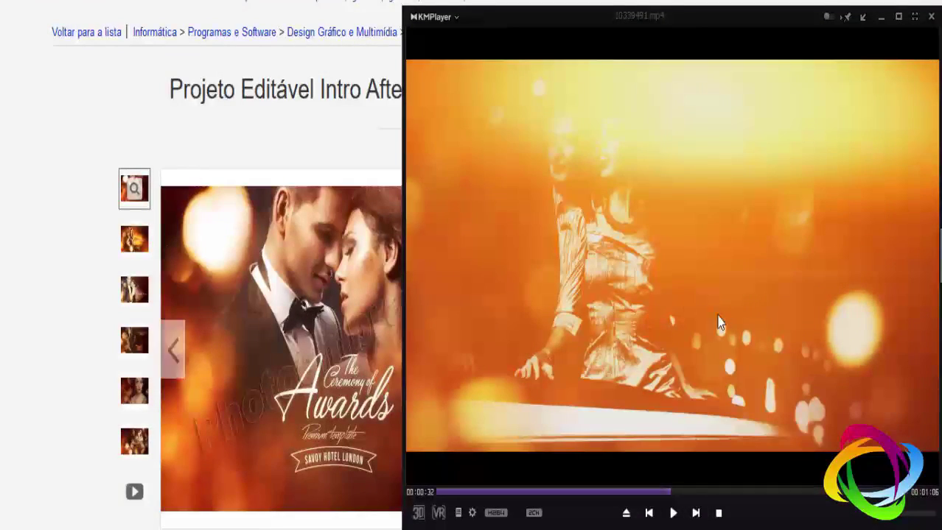
# - Play the video, jump back to 00:34, and resume playback through the Awards title
pyautogui.click(673, 513)
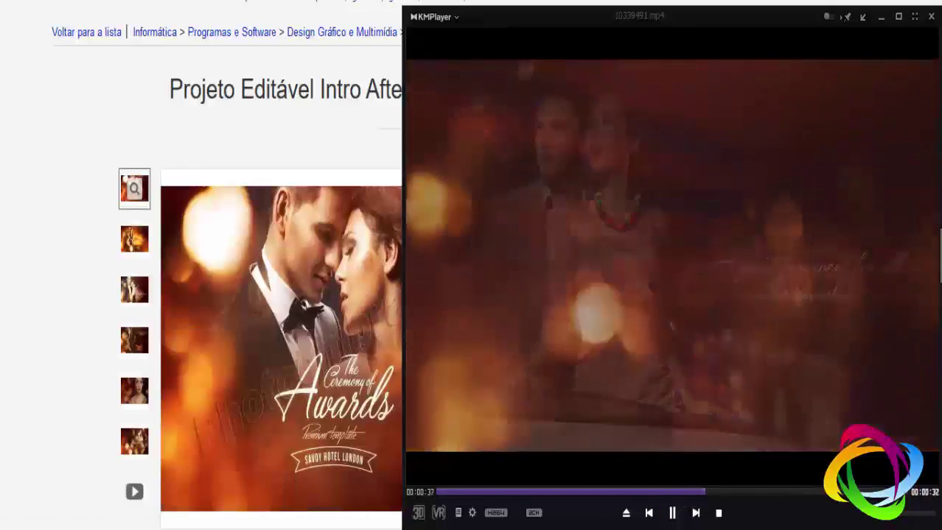
pyautogui.moveTo(148, 527)
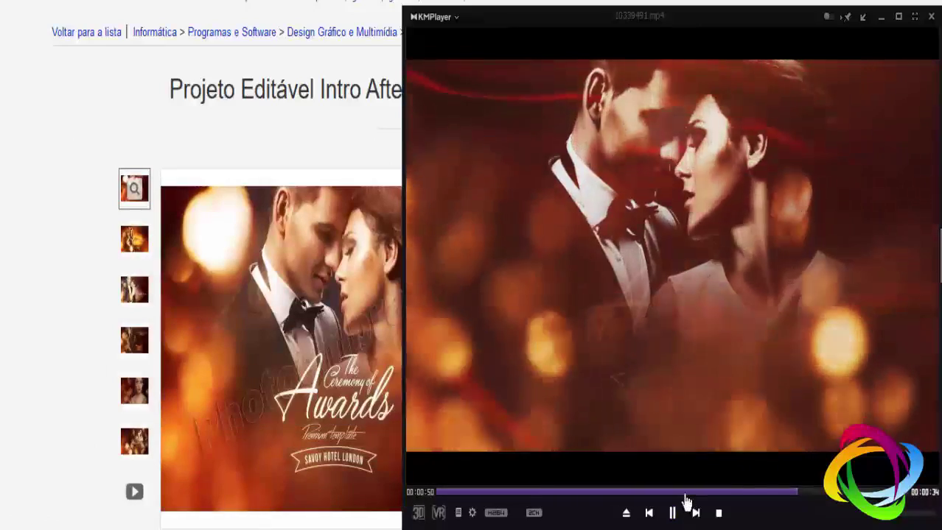
pyautogui.click(684, 492)
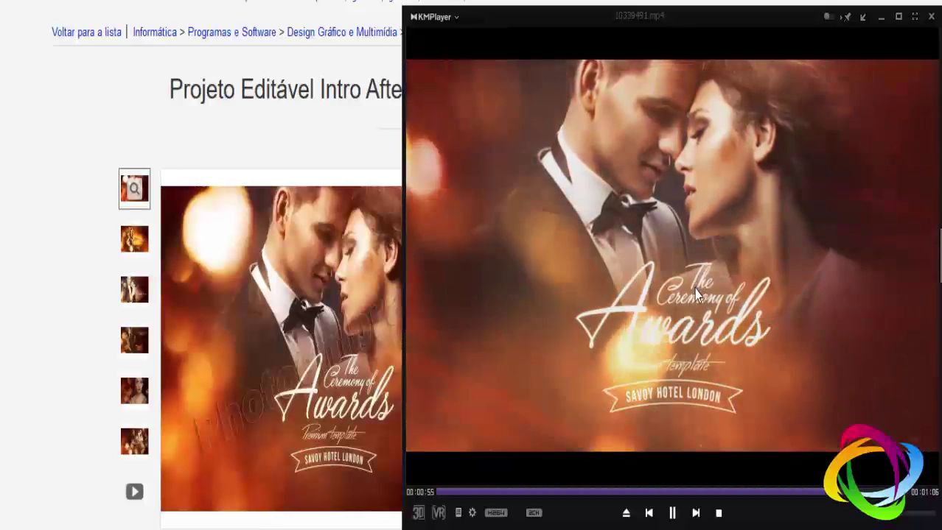
pyautogui.click(673, 513)
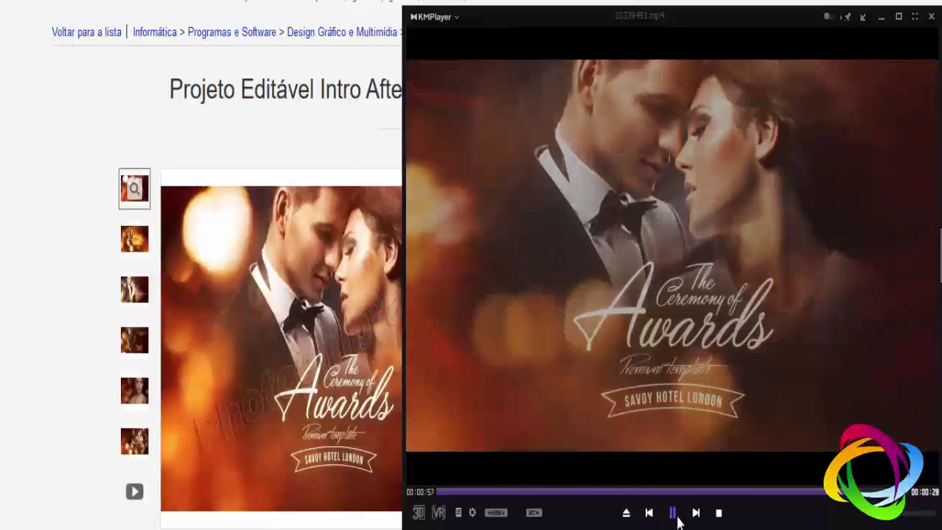